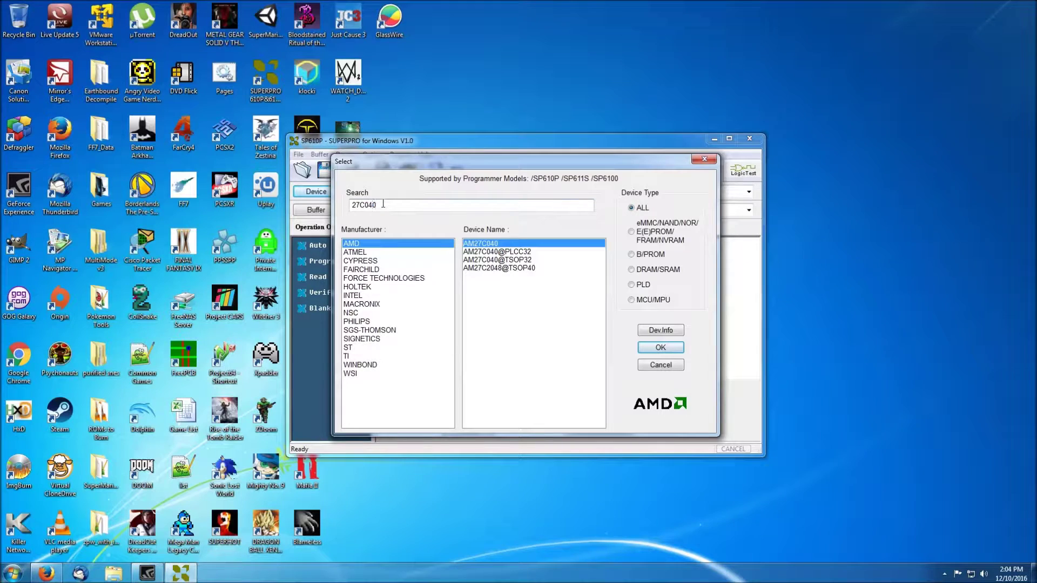
Select the AMD AM27C040 as the device and read the chip, ignoring the pin contact error.
double_click(477, 244)
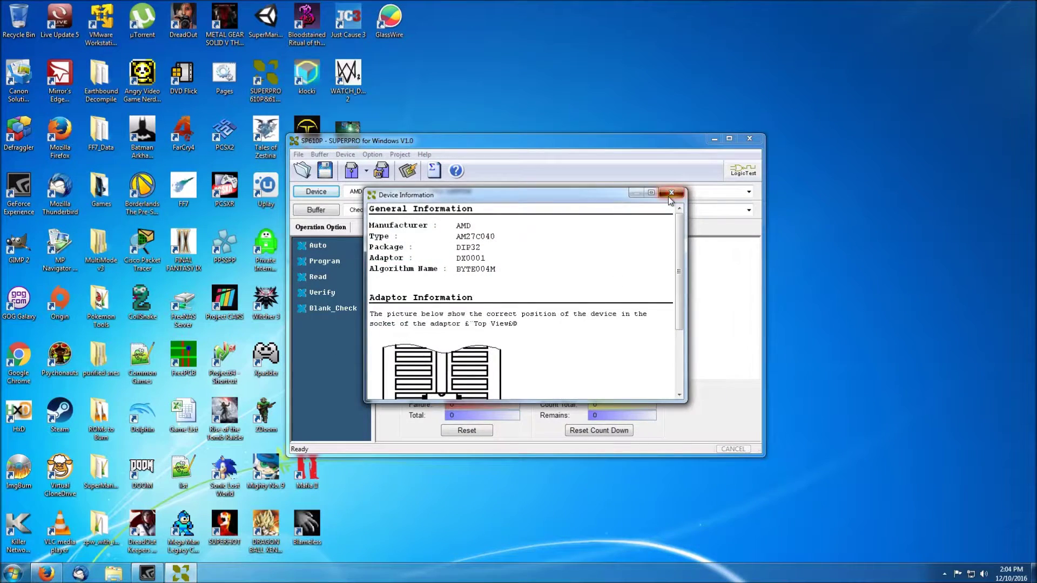
left_click(670, 192)
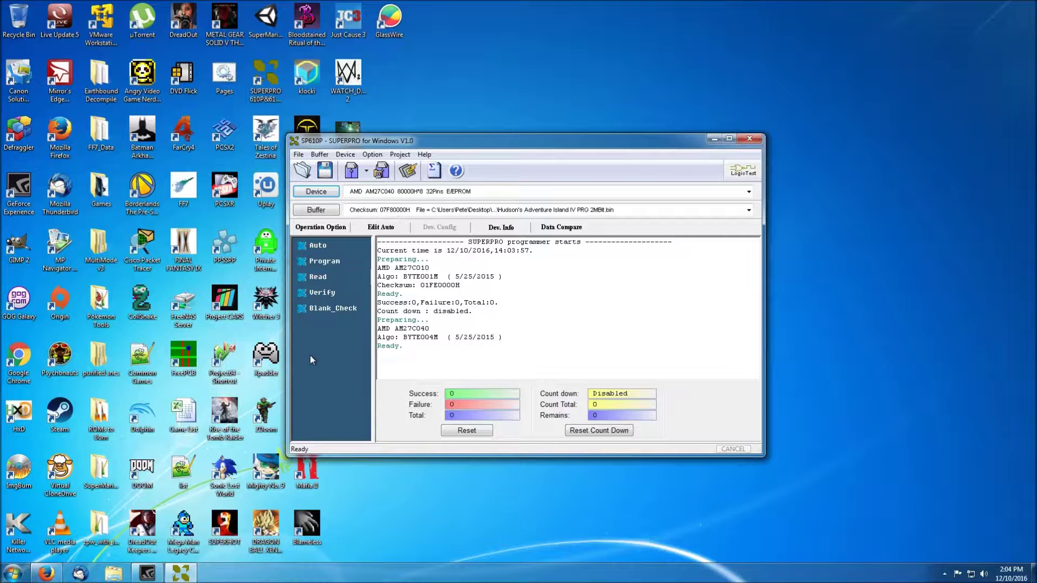
double_click(333, 281)
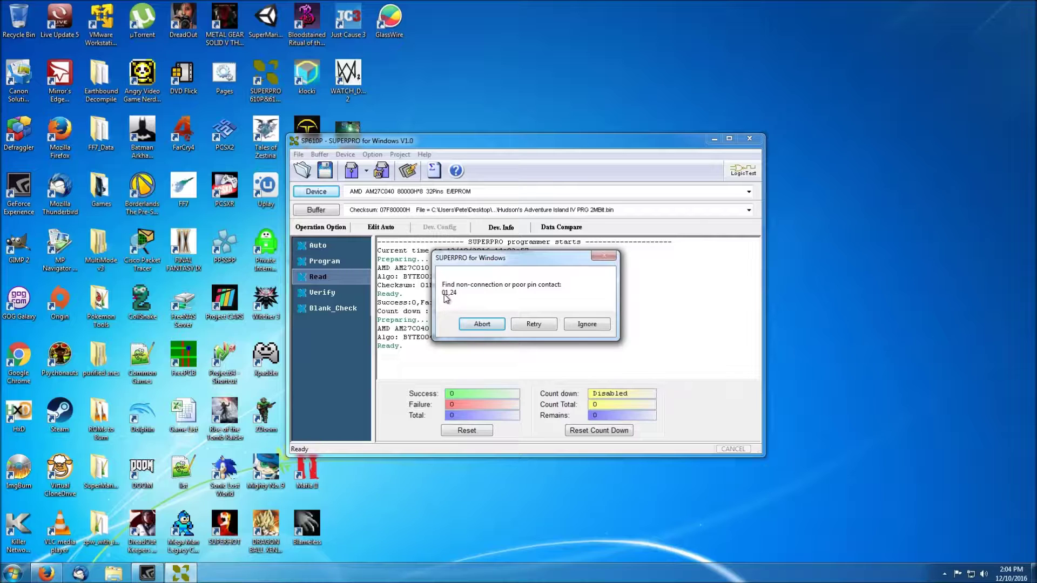
left_click(608, 323)
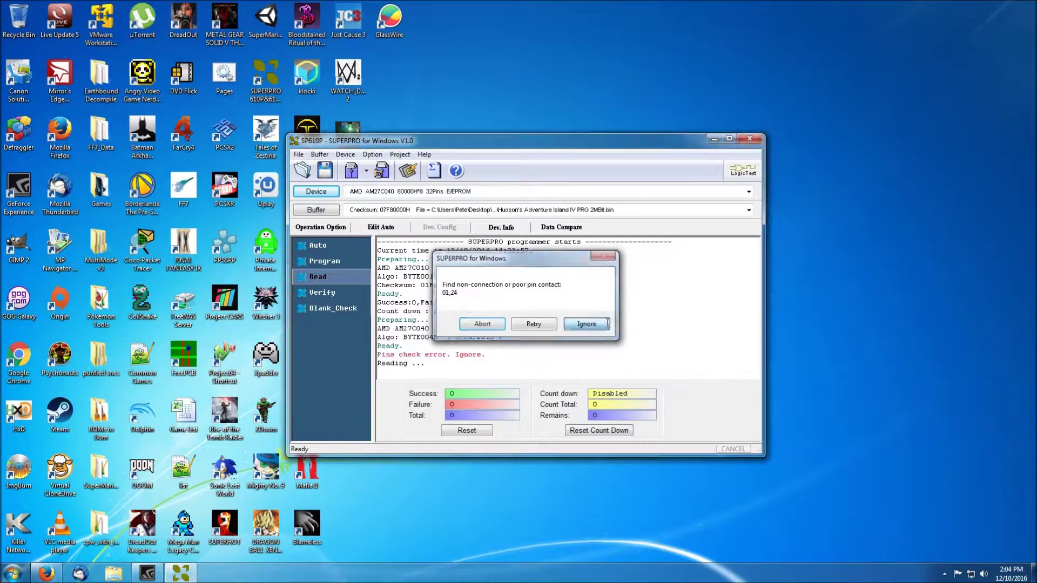
Save the read data to the desktop as the binary file KirbyPRG.bin.
left_click(324, 171)
left_click(642, 262)
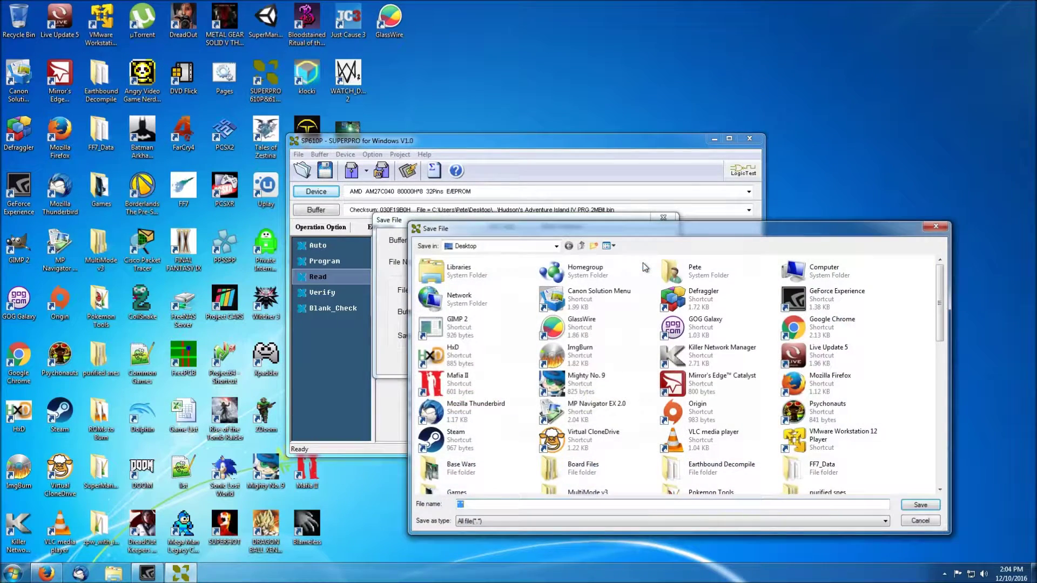
type("KirbyPRG.bin")
key("Return")
left_click(493, 360)
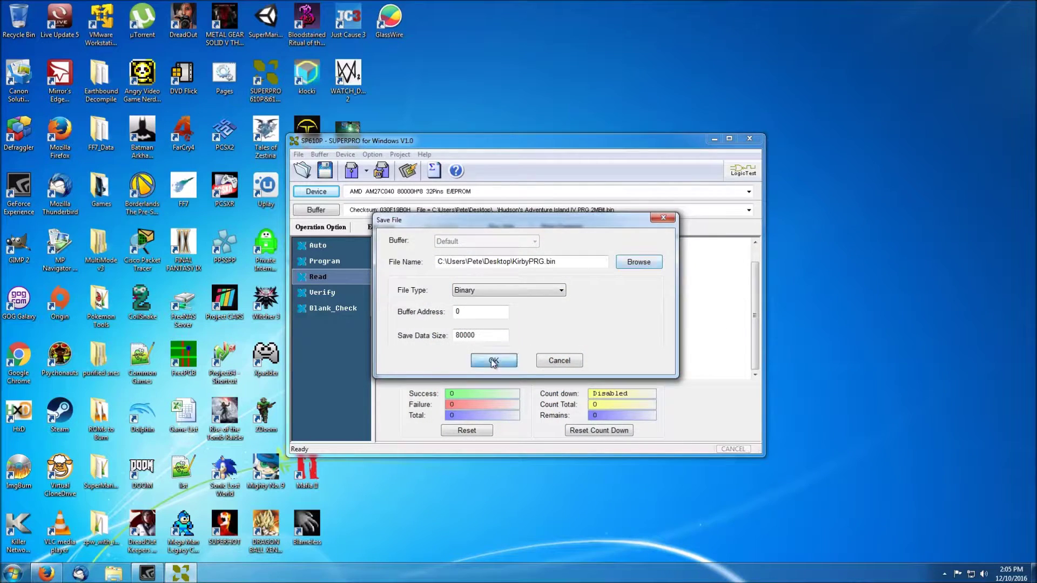
Switch the device to the AMD AM27C020 and read the chip, ignoring the pin contact error.
left_click(315, 191)
left_click(372, 205)
key("BackSpace")
type("2")
key("Return")
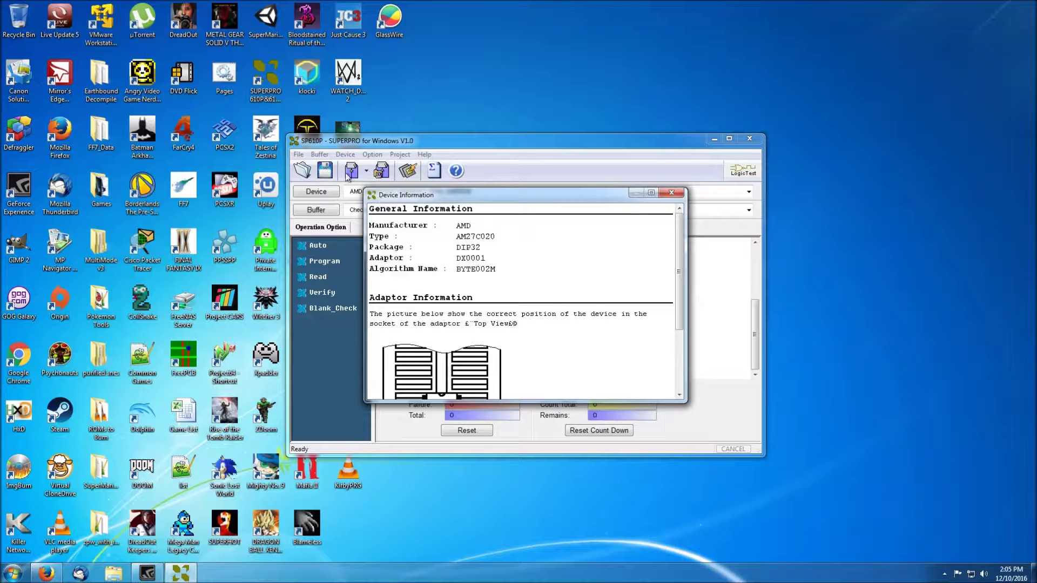
left_click(672, 194)
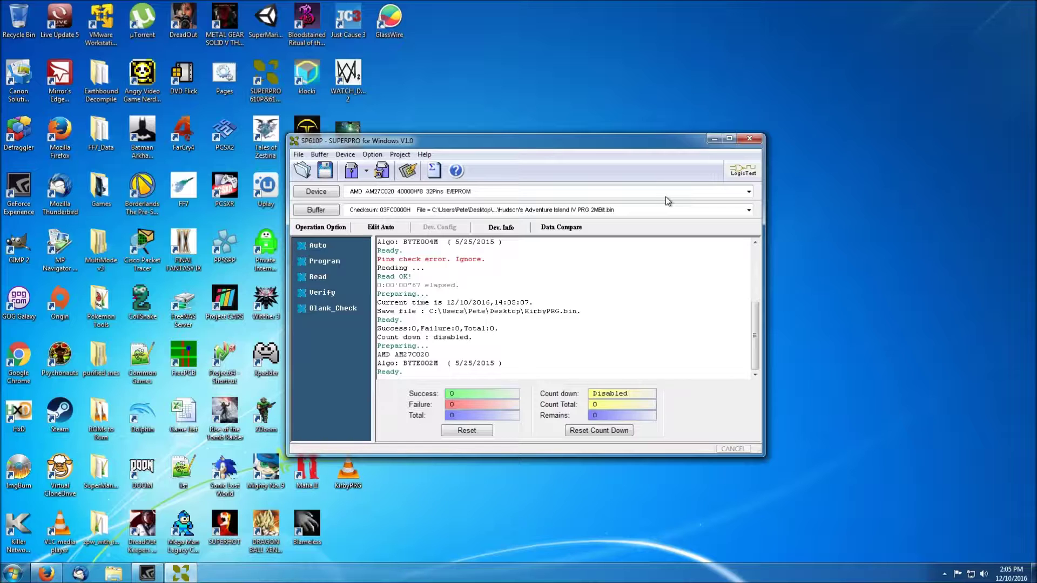
left_click(318, 277)
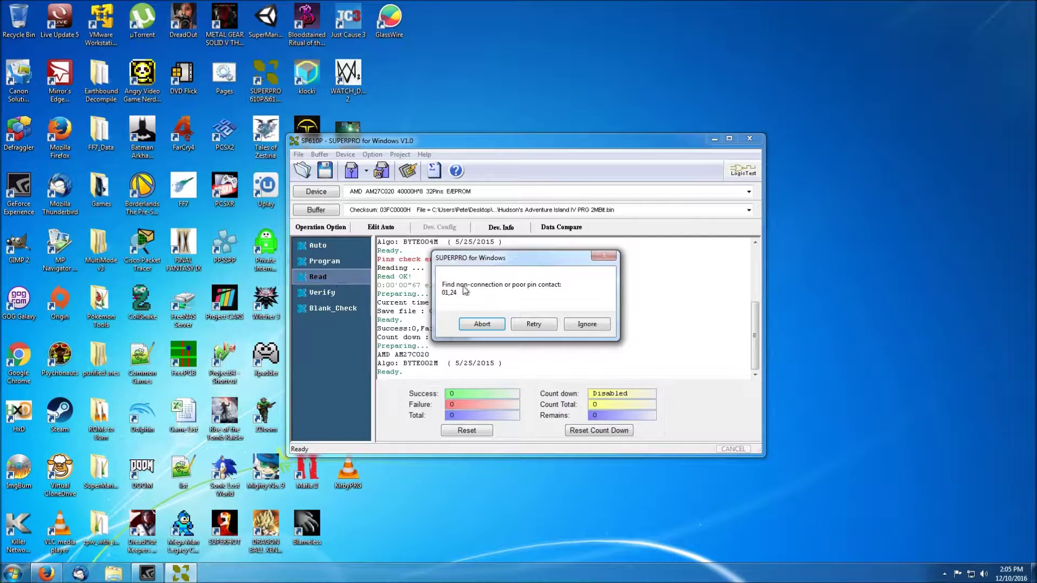
left_click(595, 327)
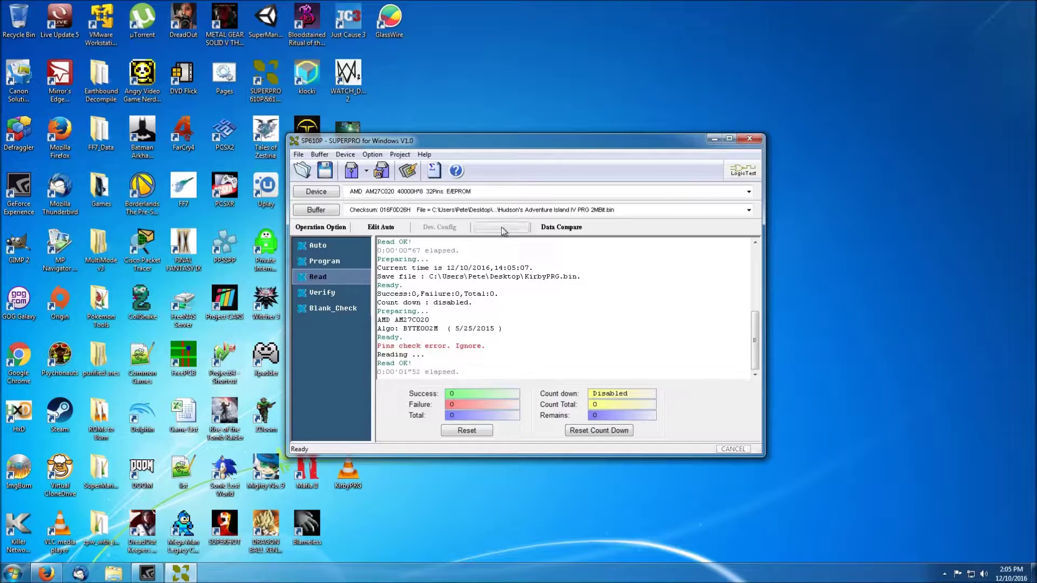
Save the read data to the desktop as the binary file Ultima.bin.
left_click(325, 171)
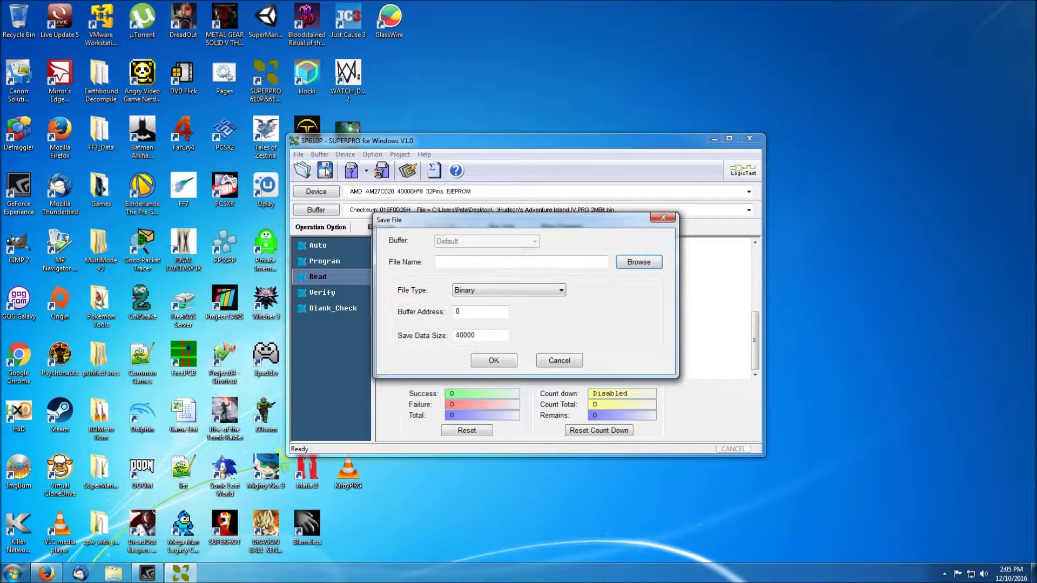
left_click(637, 262)
type("Ultima.bin")
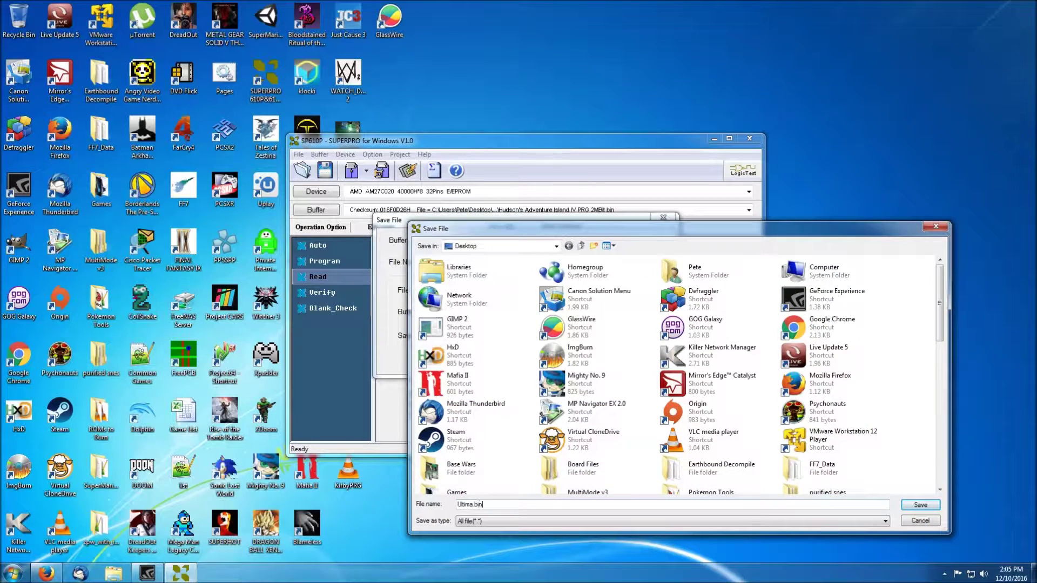
key("Return")
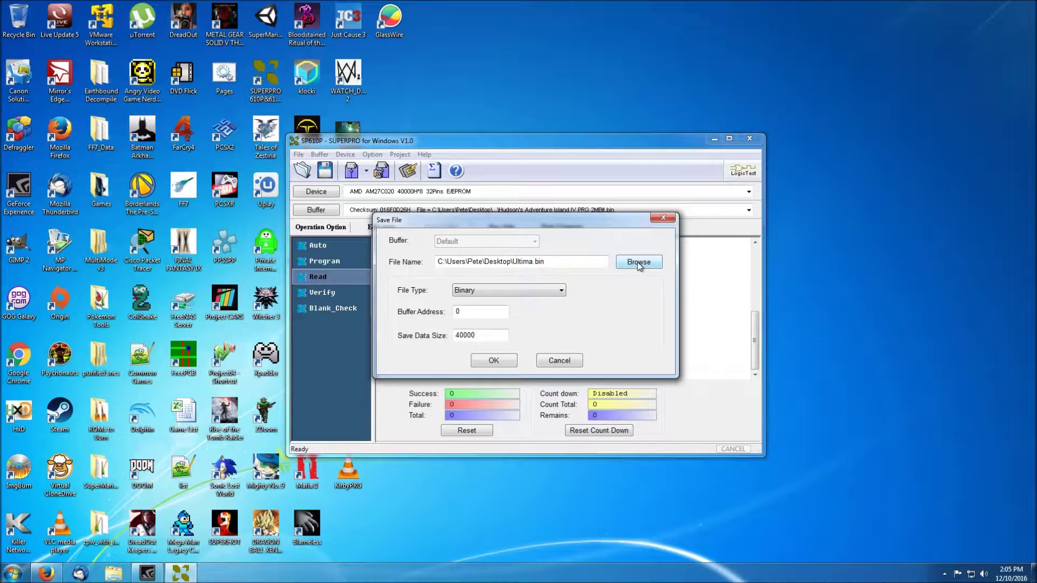
left_click(493, 361)
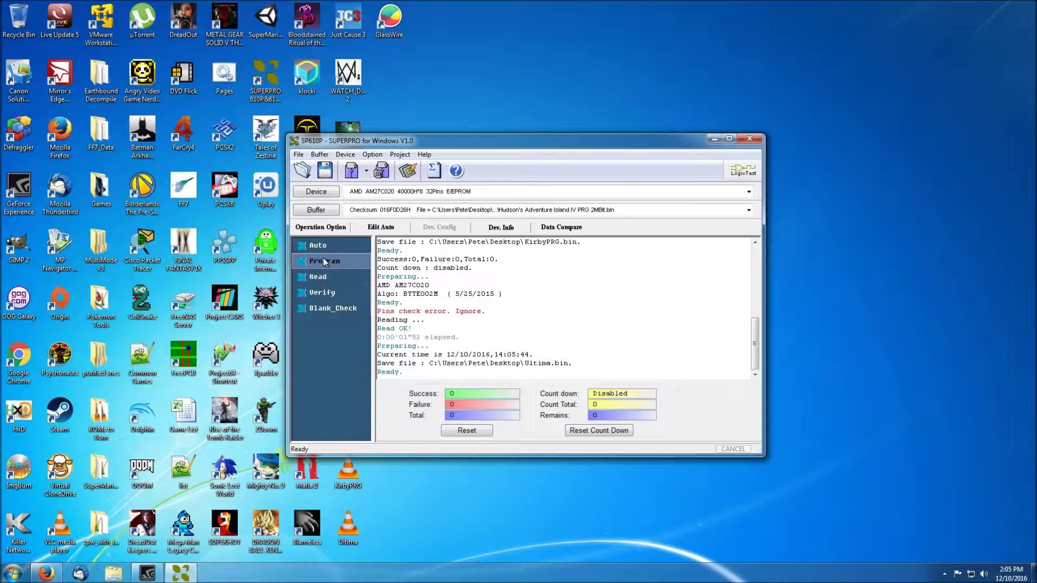
Switch the device to the AMD AM27C010 and read the chip, ignoring the pin contact error.
left_click(305, 172)
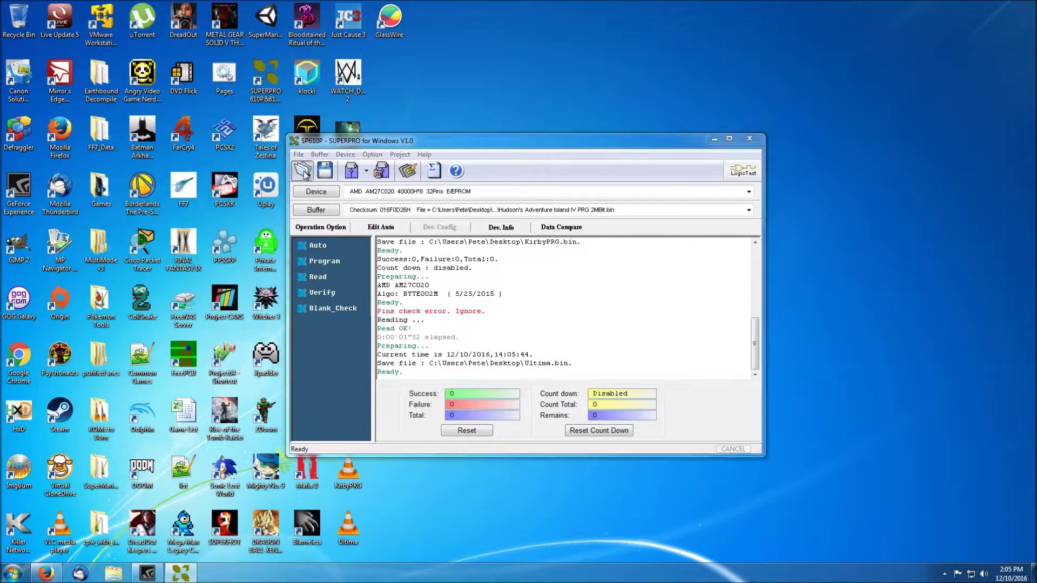
left_click(662, 195)
left_click(316, 192)
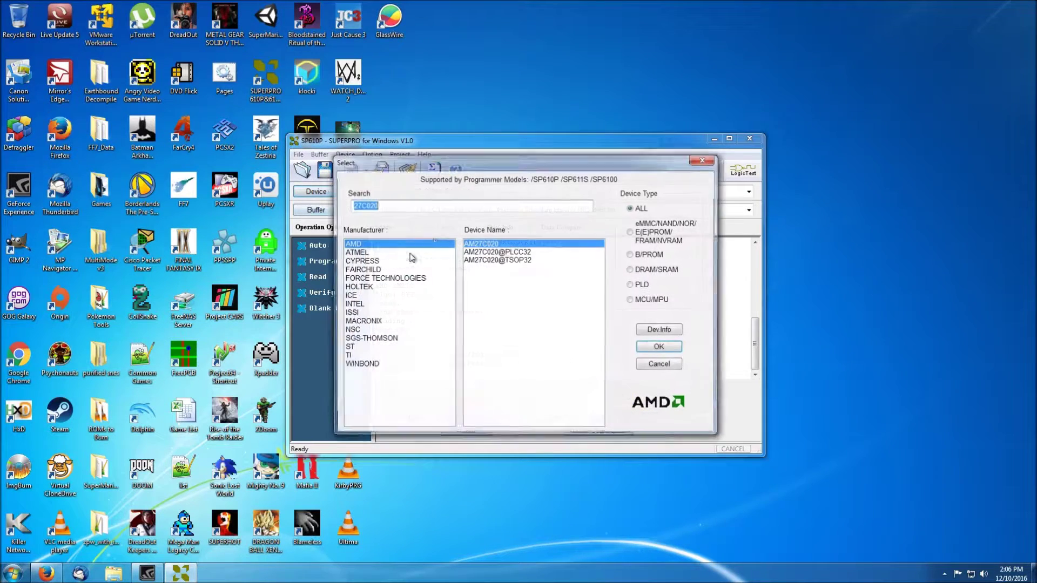
key("BackSpace")
key("BackSpace")
type("10")
key("Return")
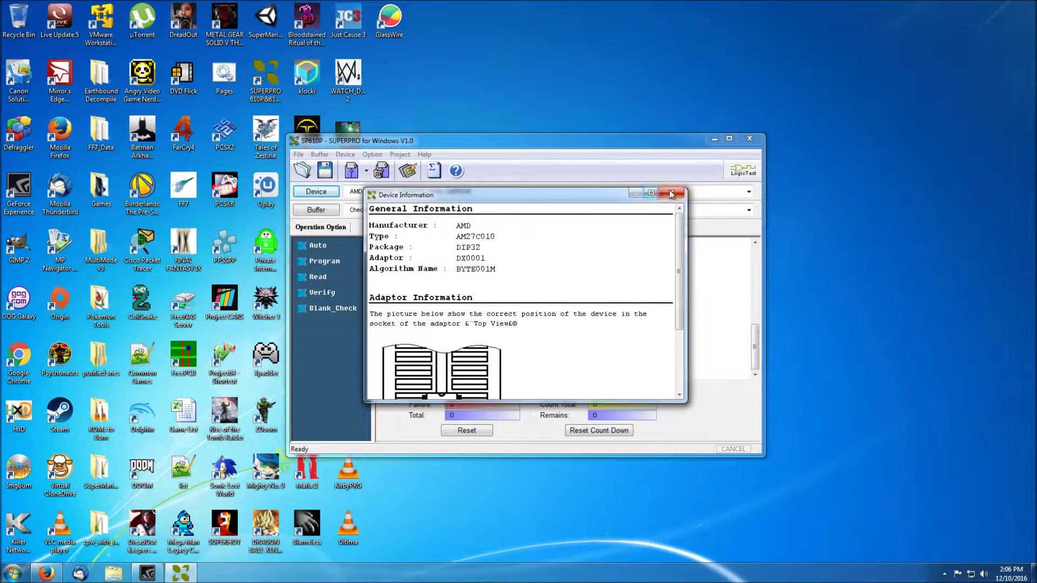
left_click(669, 191)
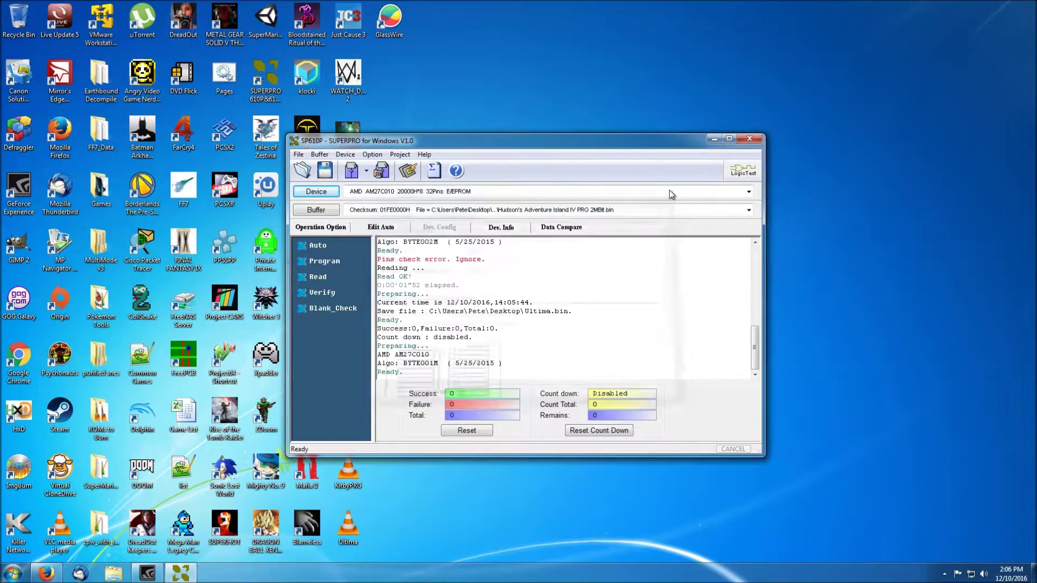
double_click(315, 278)
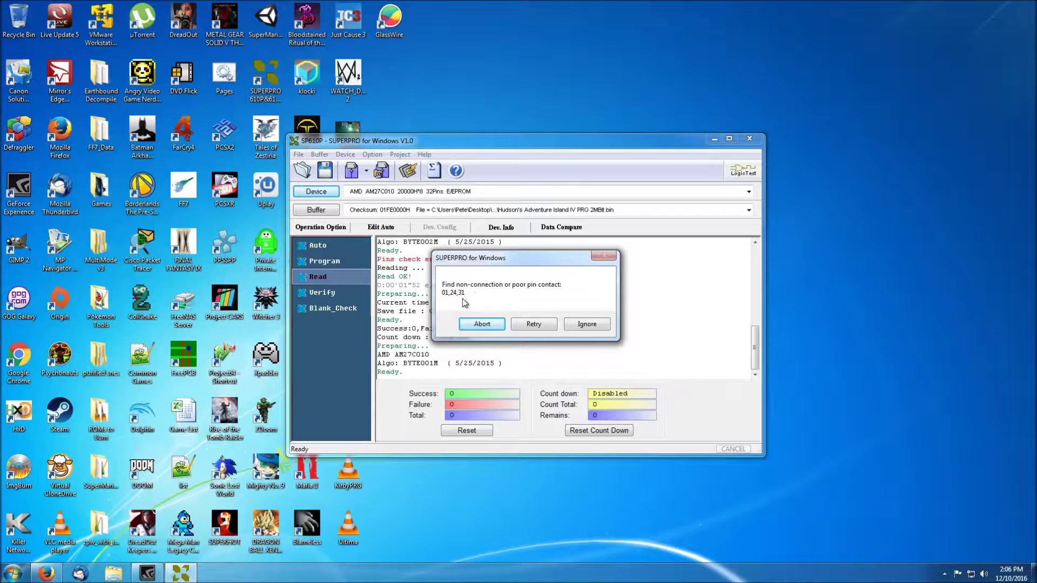
left_click(587, 325)
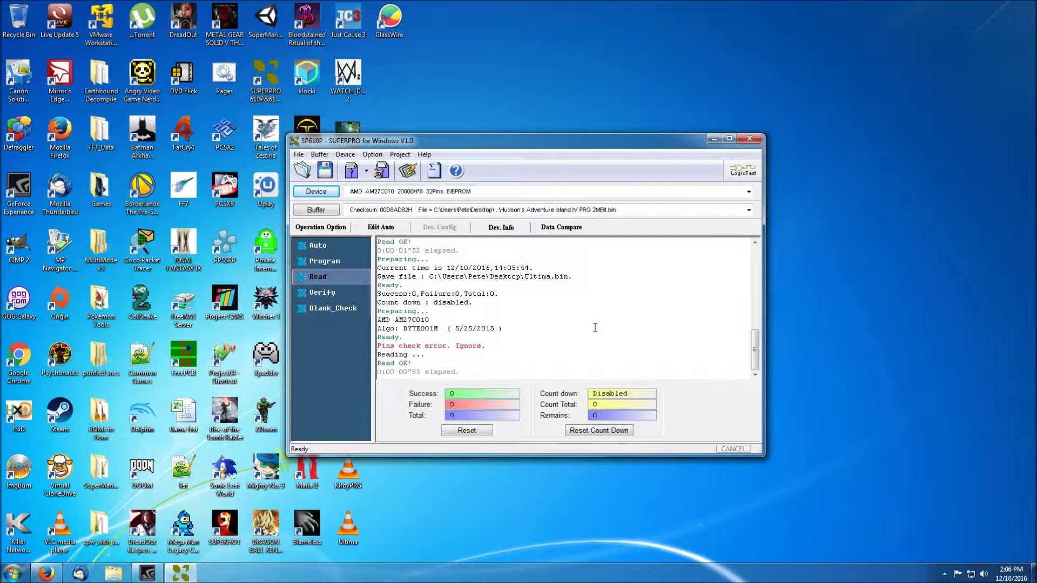
Save the read data to the desktop as the binary file shadowgatePRG.bin.
left_click(321, 174)
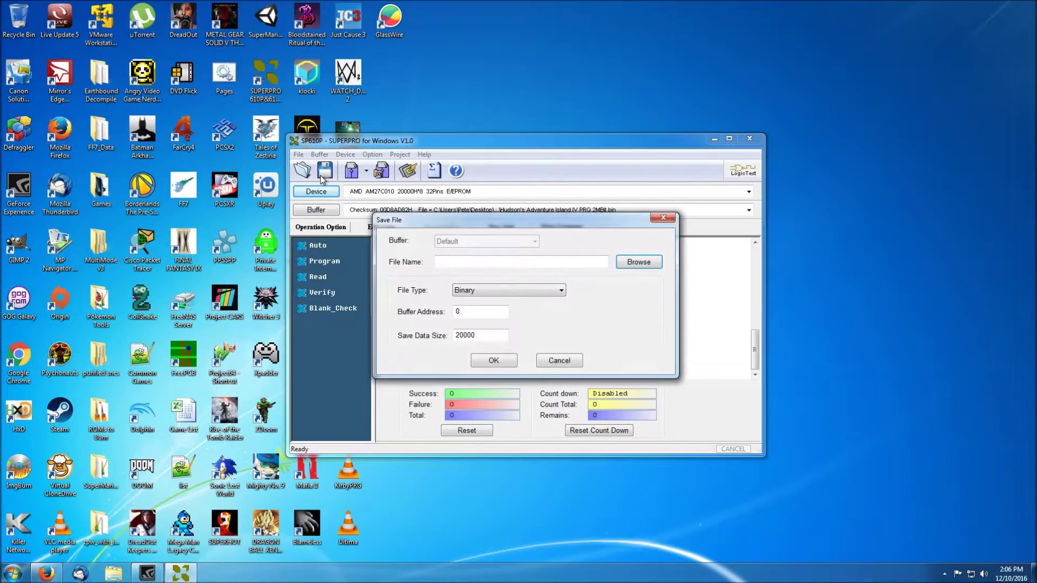
left_click(625, 256)
type("shadowgate")
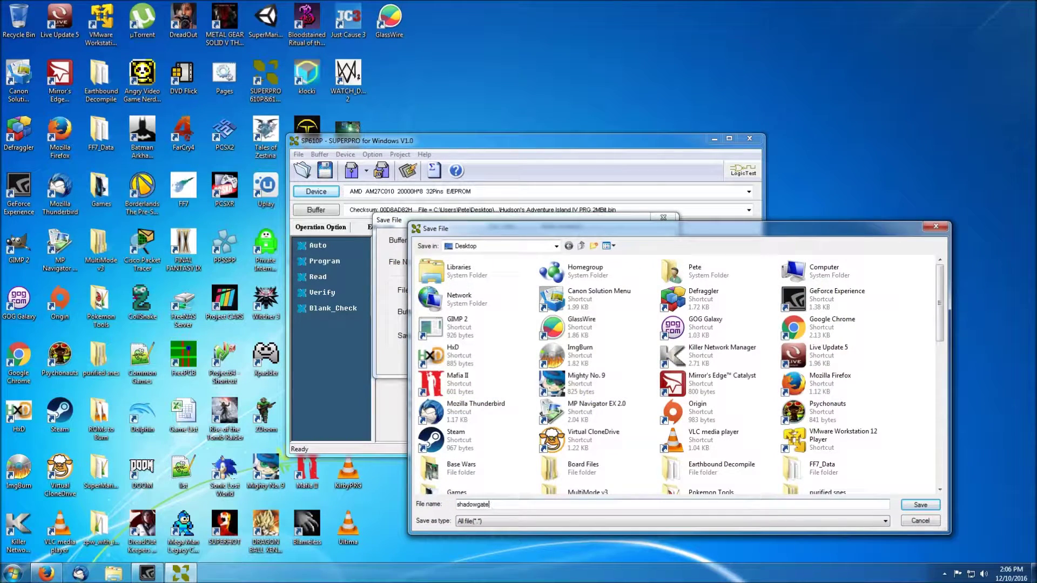
type("PRG.bin")
key("Return")
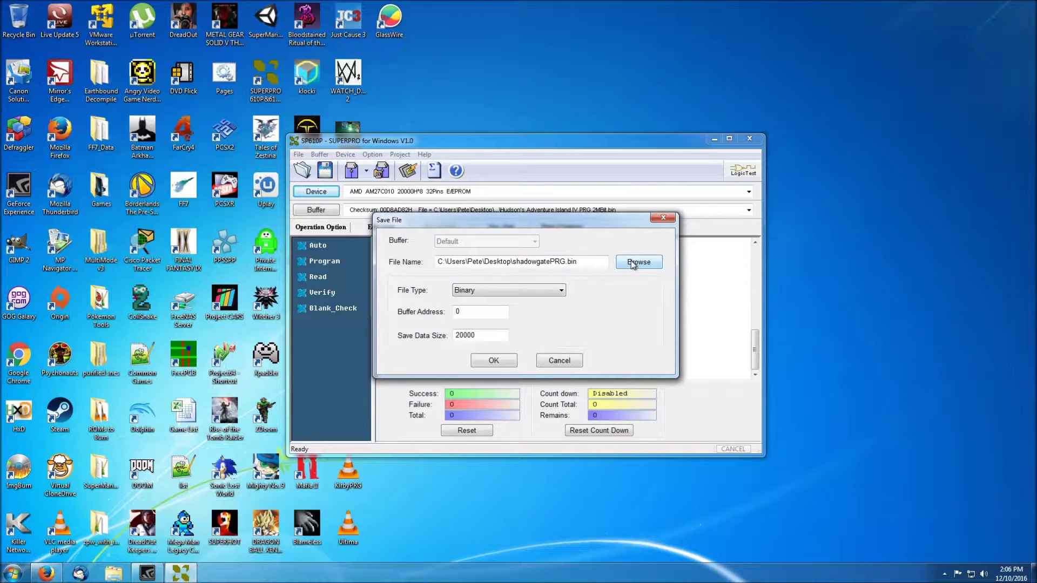
left_click(500, 358)
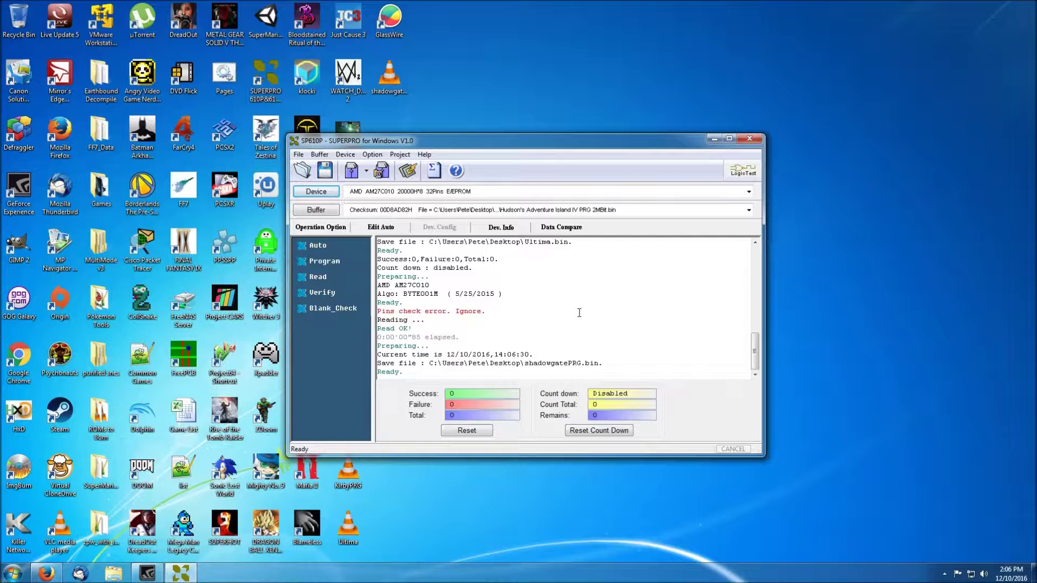
Change the device back to the AMD AM27C020 and read the chip, ignoring the pin contact error.
left_click(318, 195)
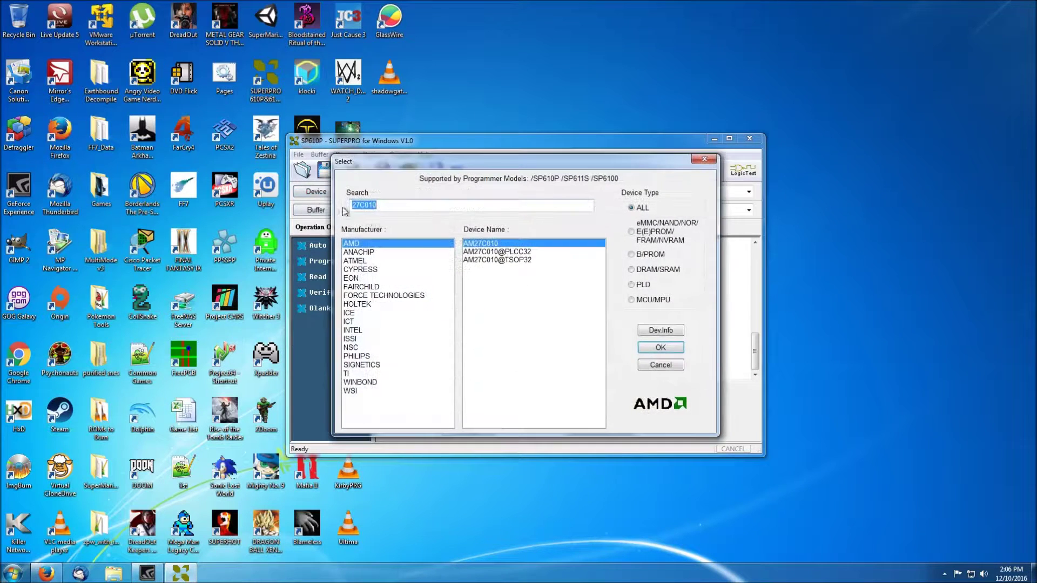
left_click(367, 207)
key("Delete")
type("2")
key("Return")
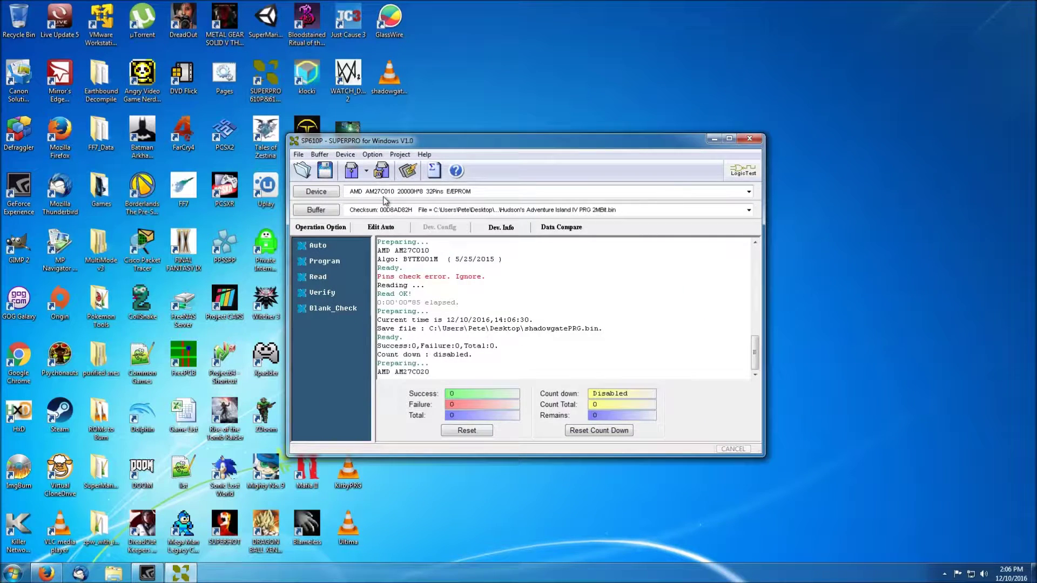
left_click(321, 281)
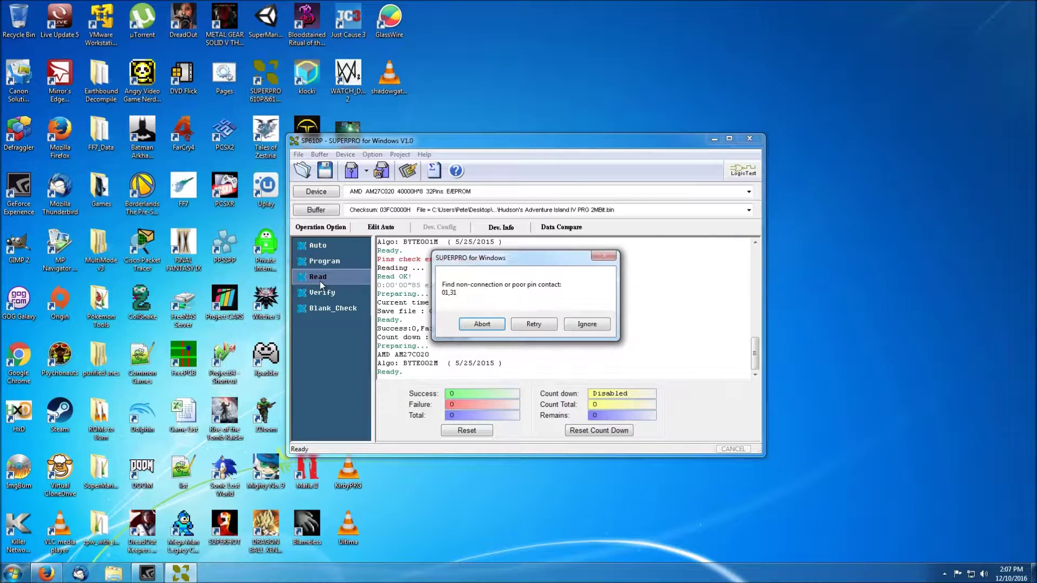
left_click(587, 324)
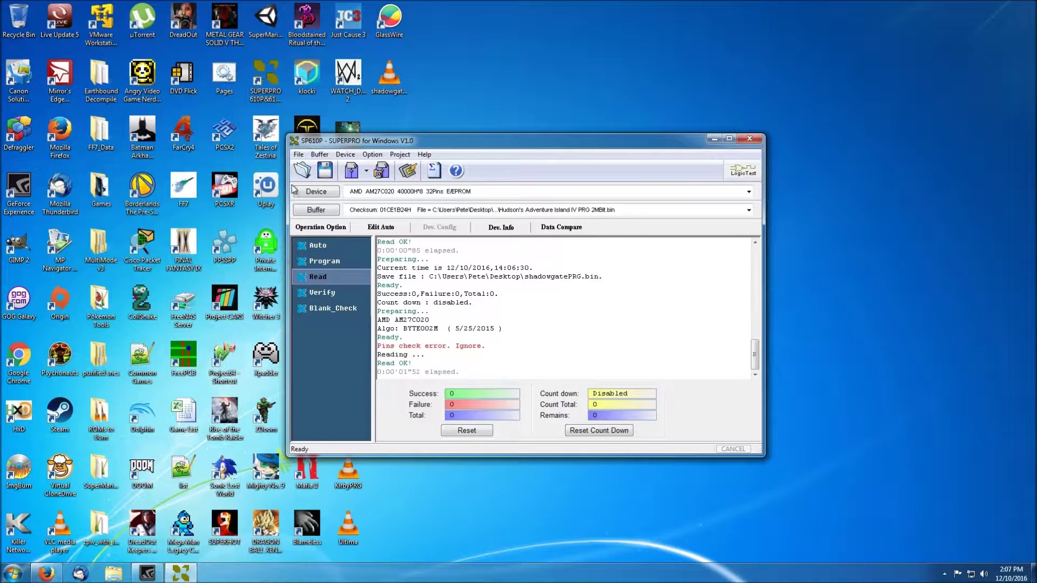
Save the read data to the desktop as the binary file KirbyCHR.bin.
left_click(324, 170)
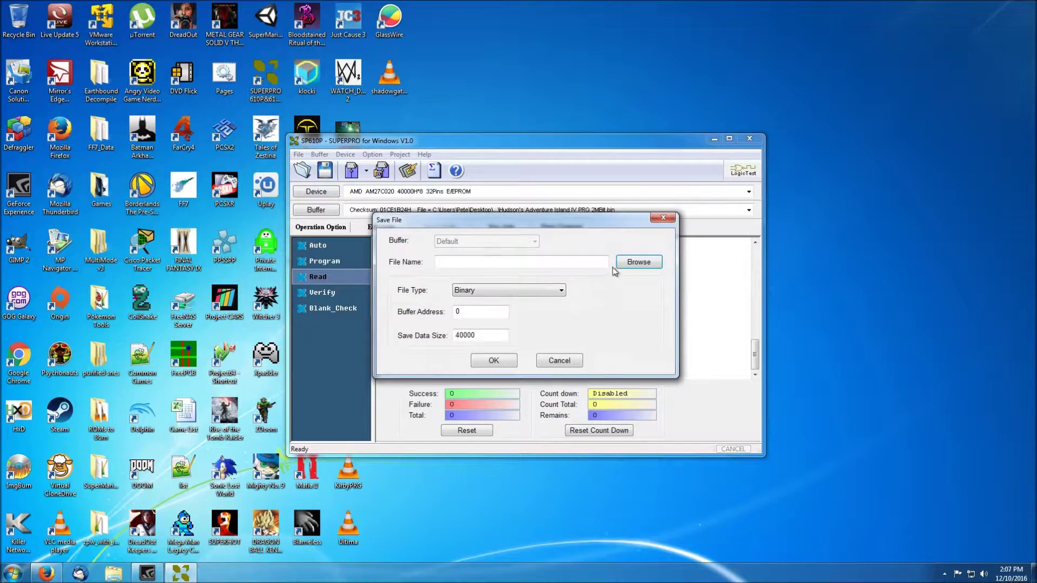
left_click(624, 264)
type("Kir")
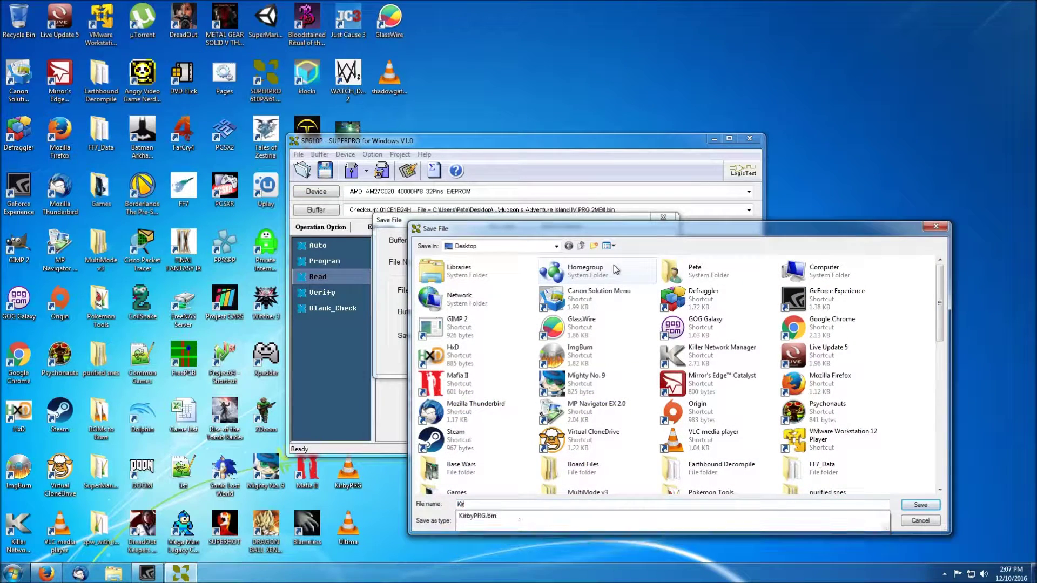
type("byCHR")
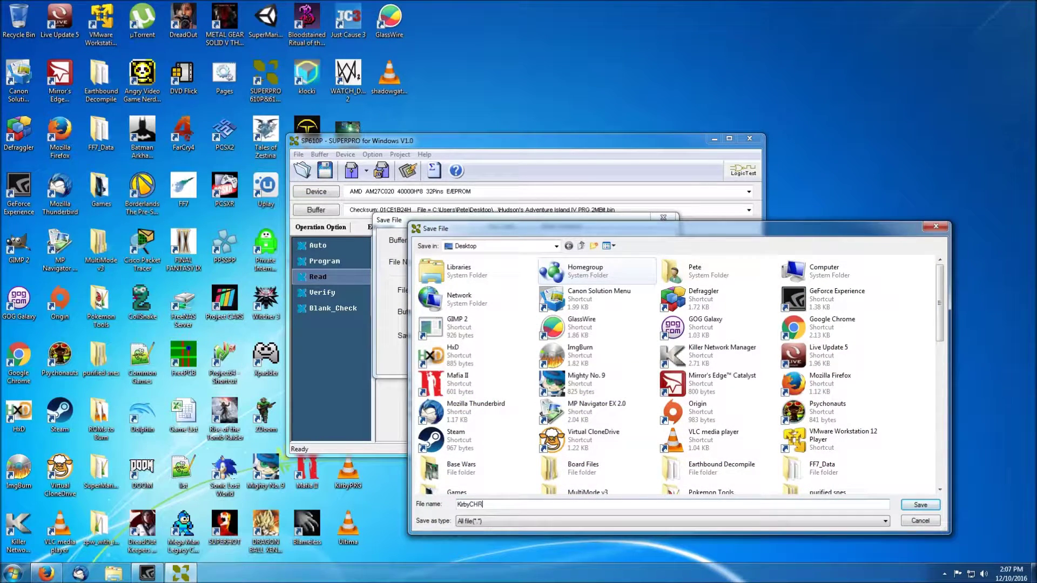
type(".bin")
key("Return")
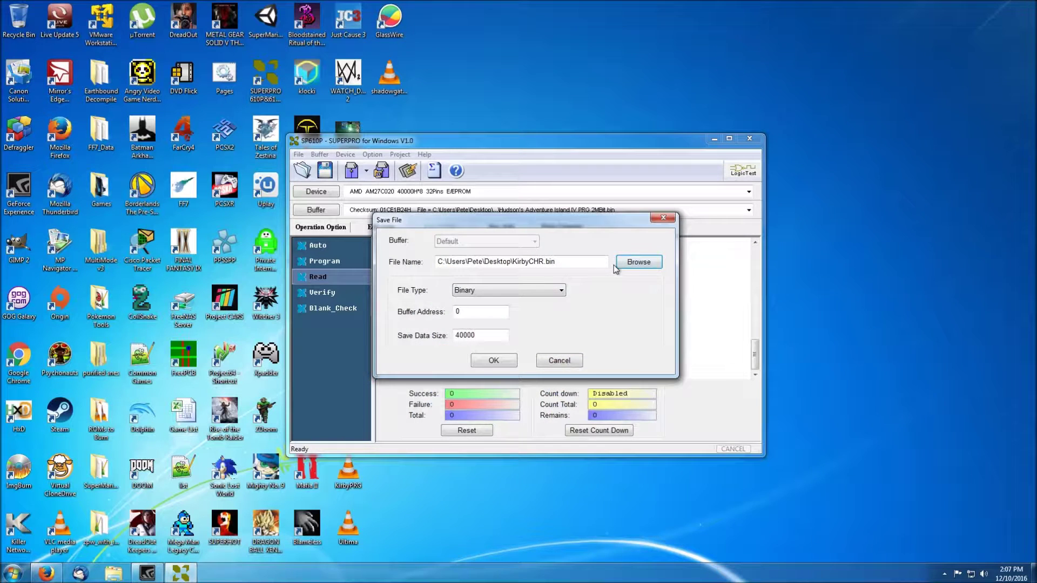
left_click(494, 360)
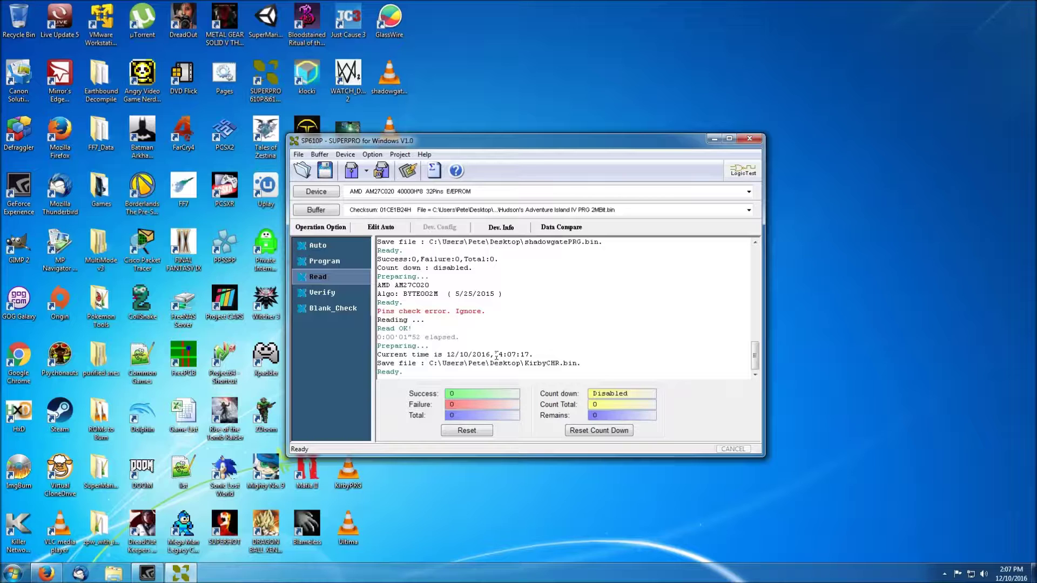
Set the programmer's device to the AMD AM27C010 by searching for 27C010.
left_click(308, 193)
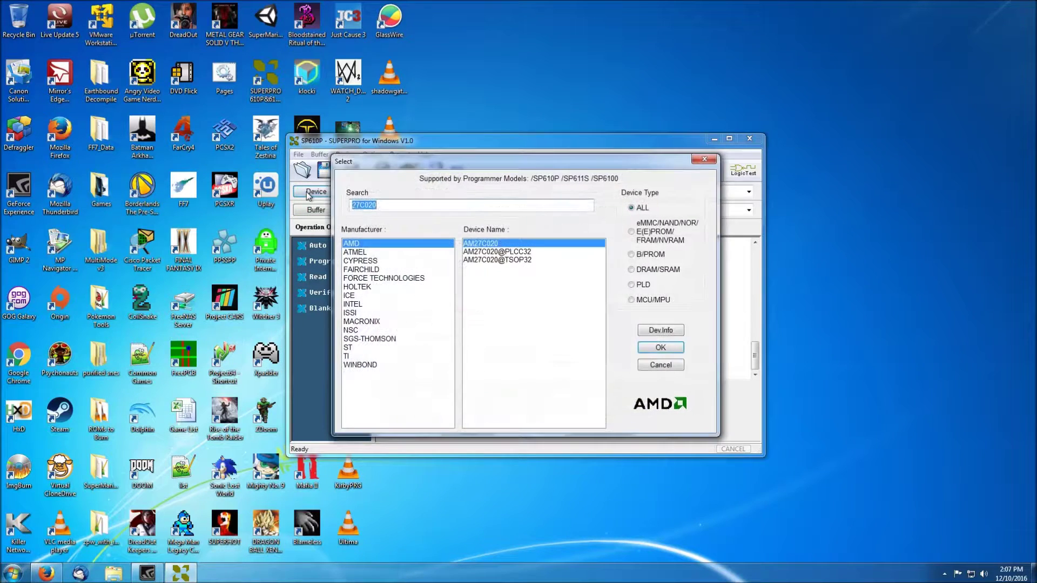
key("BackSpace")
key("BackSpace")
type("10")
key("Return")
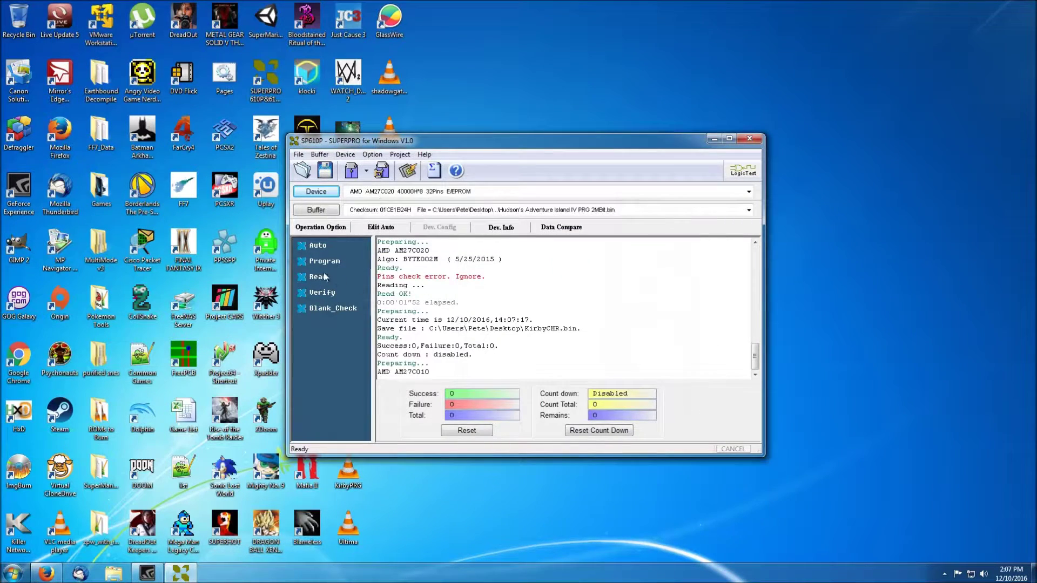
Read the chip as the AMD AM27C010, ignoring the pin contact error.
left_click(671, 196)
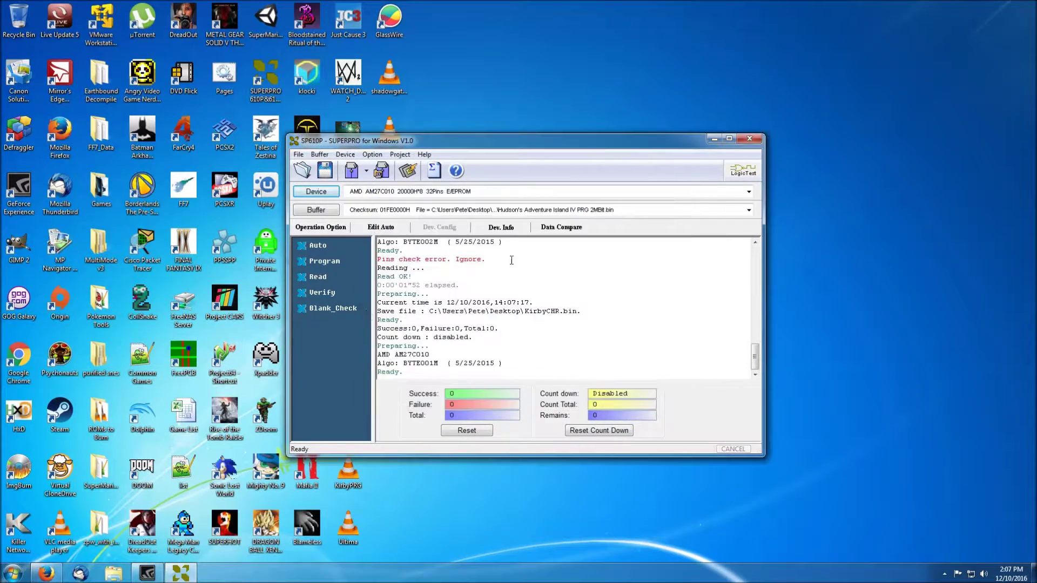
left_click(319, 276)
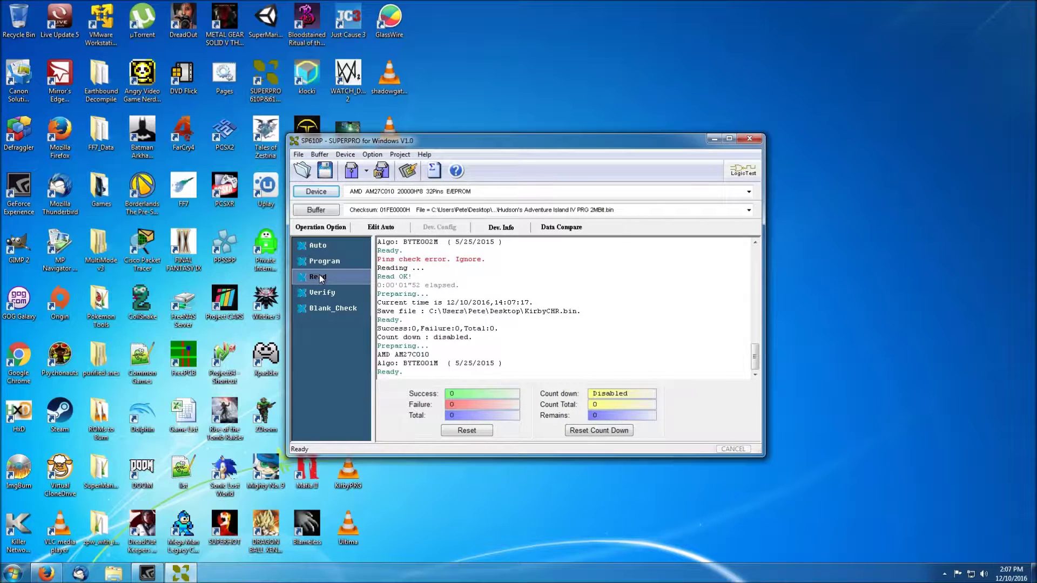
left_click(580, 324)
left_click(580, 324)
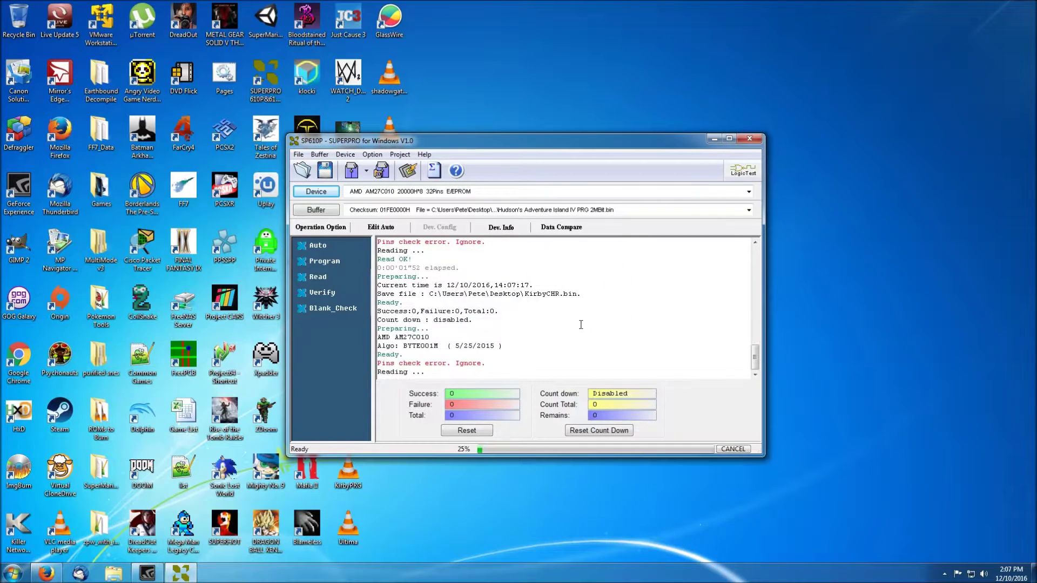
Save the read data to the desktop as the binary file shadowgateCHR.bin.
left_click(323, 170)
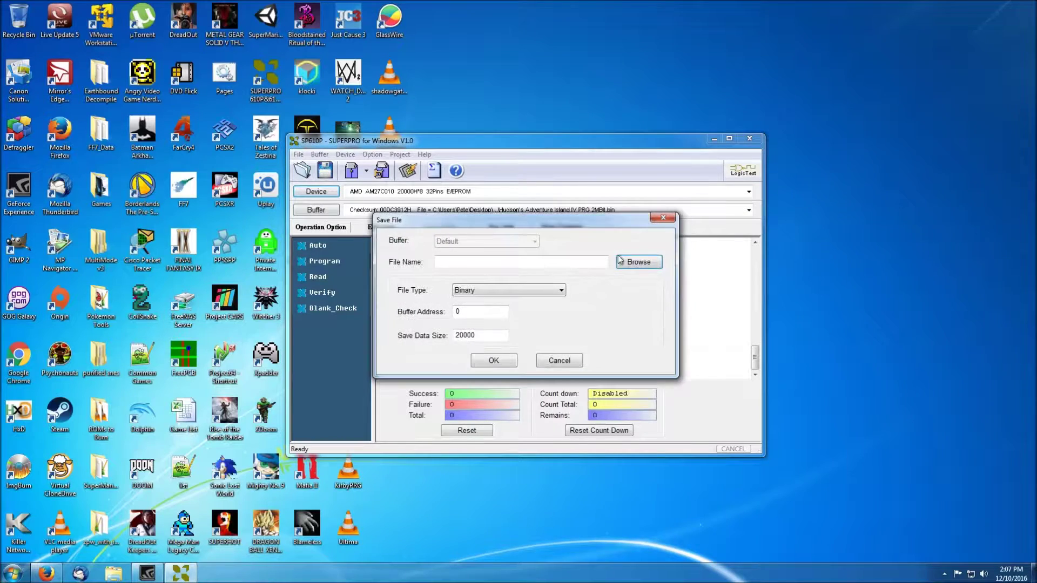
left_click(634, 262)
type("sha")
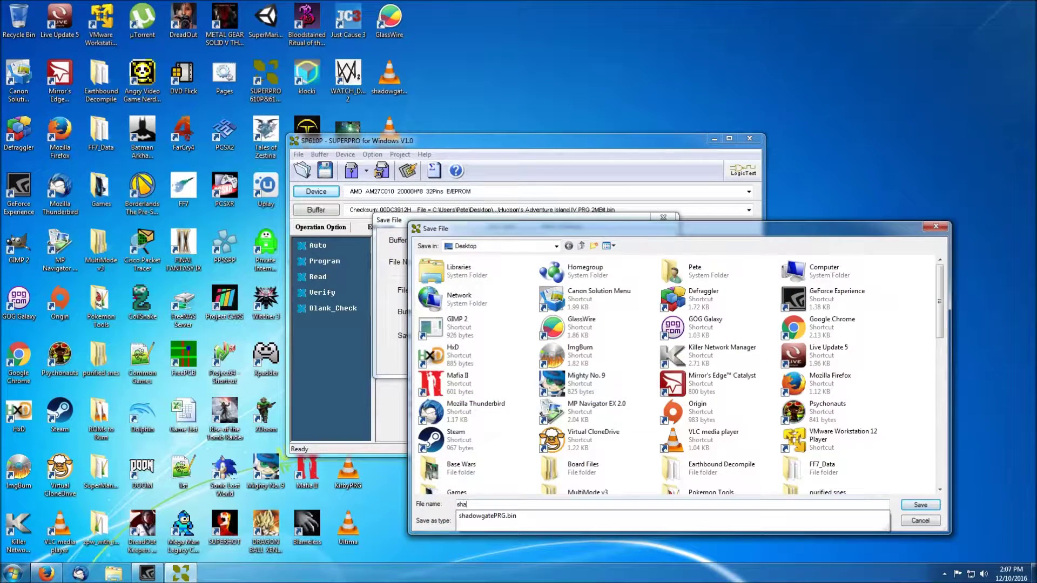
key("Down")
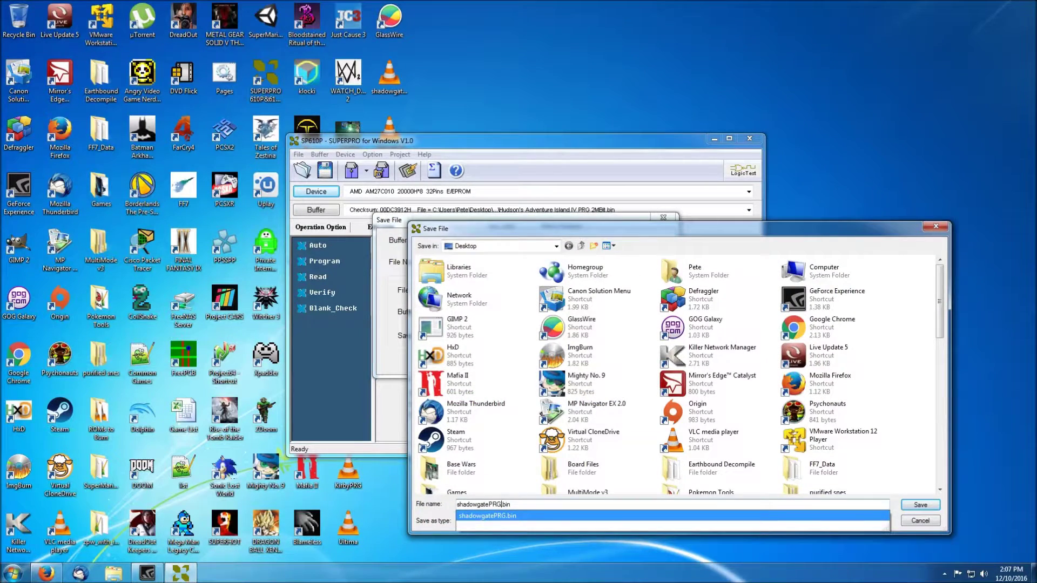
key("BackSpace")
key("BackSpace")
key("BackSpace")
type("CHR")
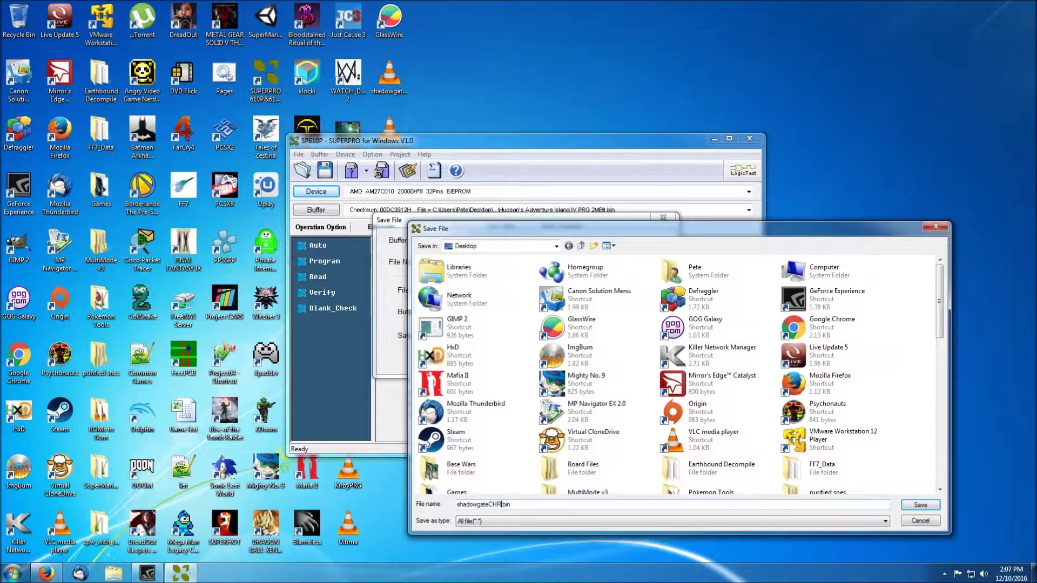
key("Return")
left_click(512, 360)
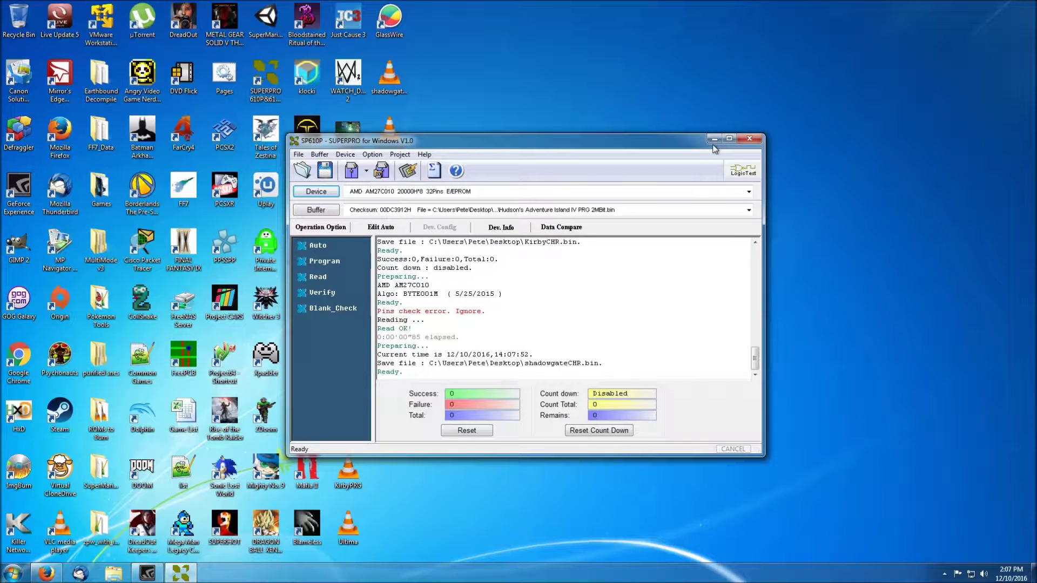
Minimize the programmer software and display the file hashes of KirbyPRG on the desktop, placing its properties window clear of the icons.
left_click(714, 140)
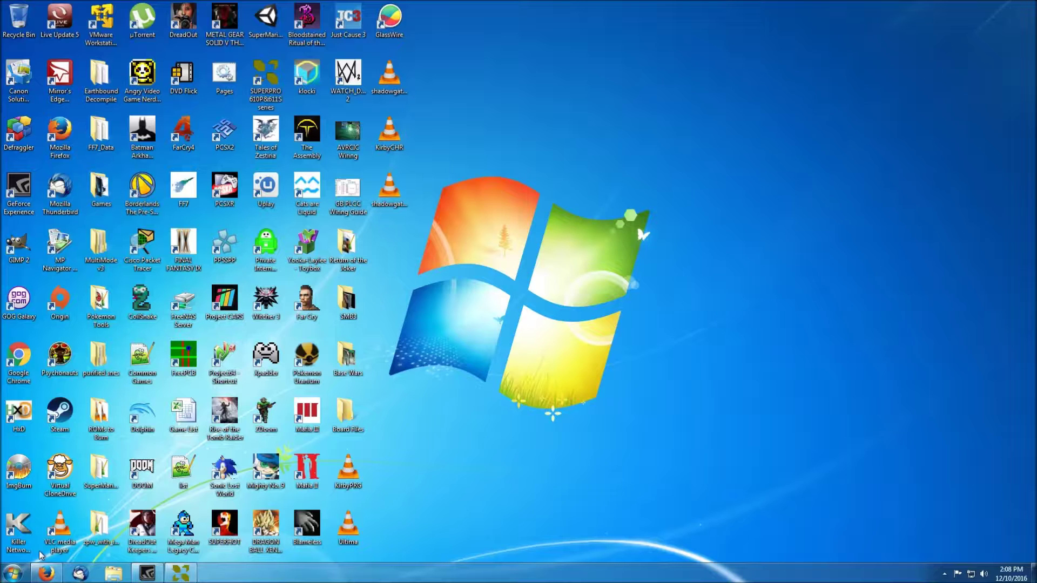
right_click(354, 472)
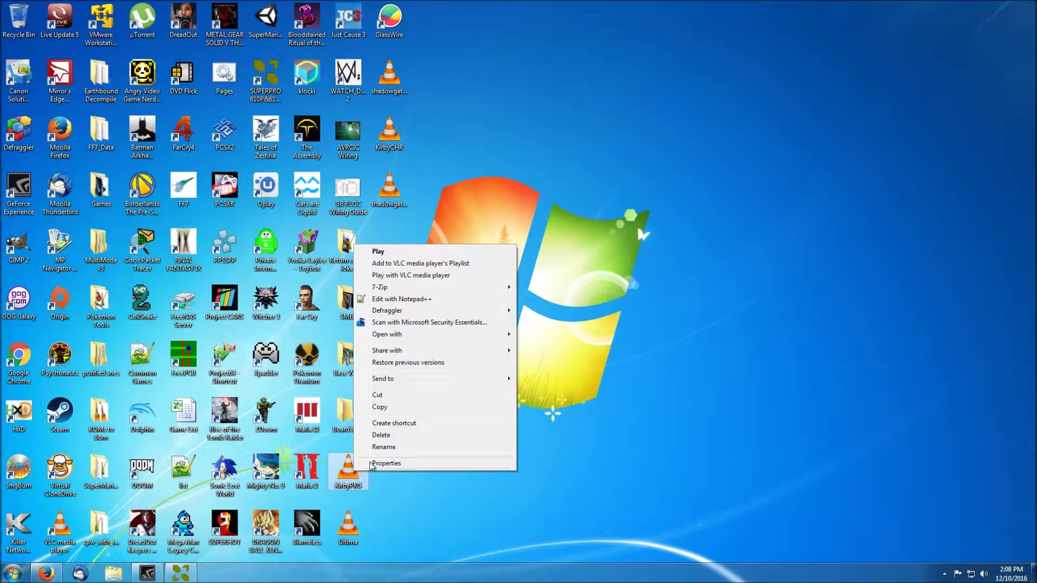
left_click(370, 461)
left_click(404, 307)
left_click_drag(425, 290, 796, 24)
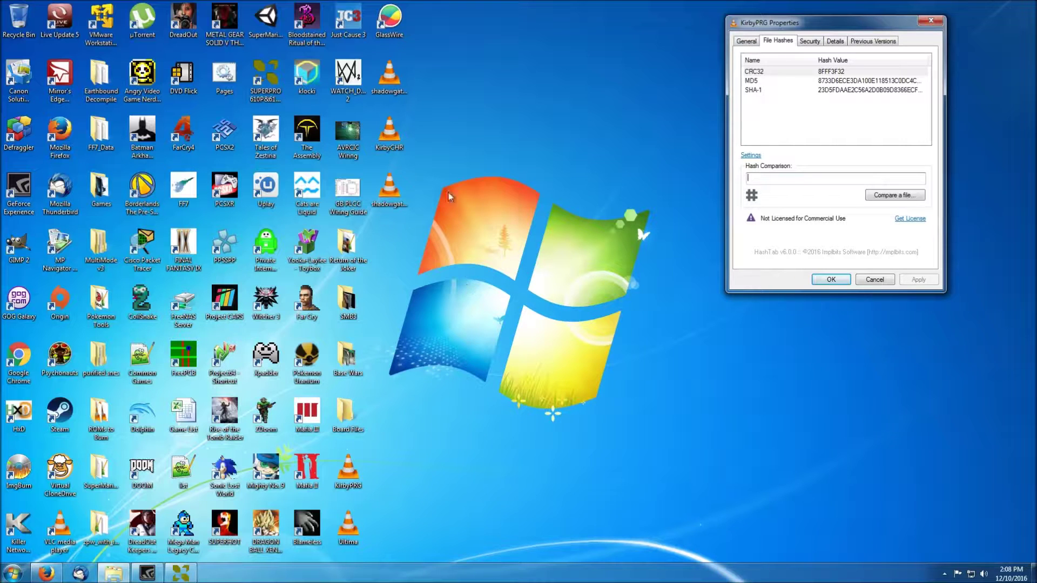
Display the file hashes of KirbyCHR and place its properties window just below the KirbyPRG hash values.
right_click(384, 126)
left_click(422, 348)
left_click(436, 157)
left_click_drag(446, 142, 787, 106)
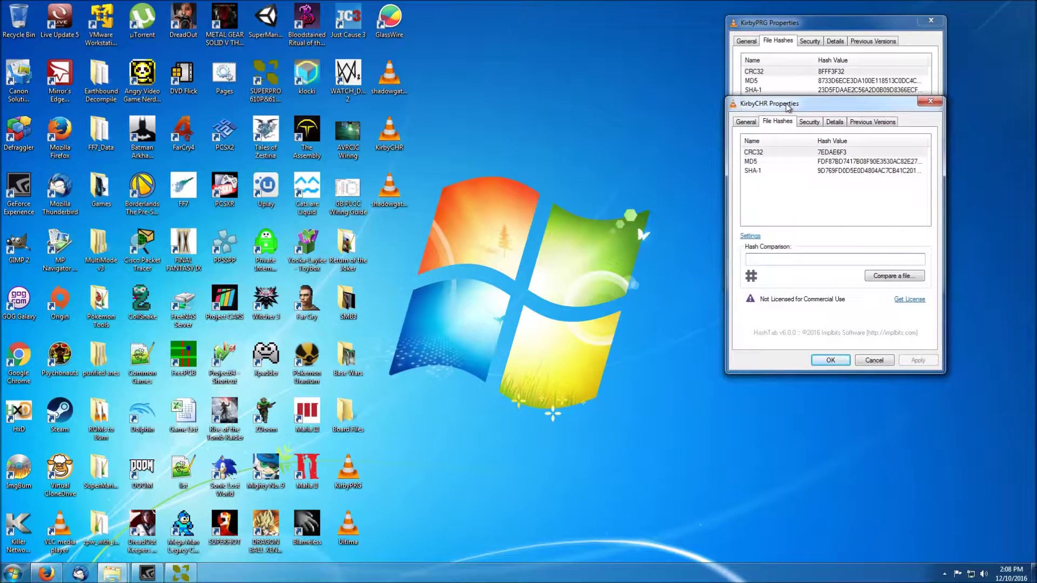
Switch to Firefox, search the NES Cart Database for kirby, and open the USA profile of Kirby's Adventure (RevA).
left_click(47, 573)
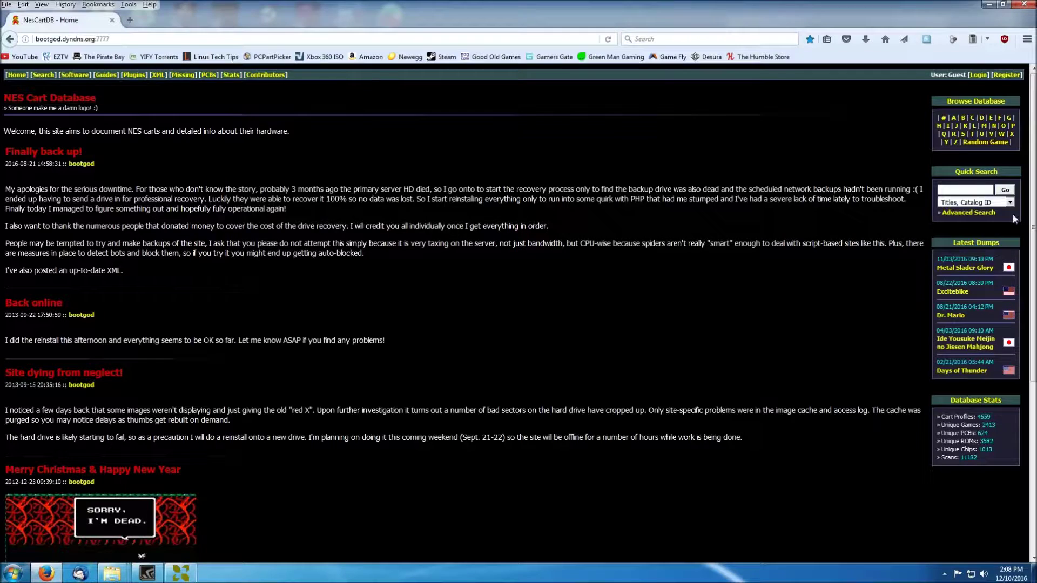
left_click(981, 189)
type("kirby")
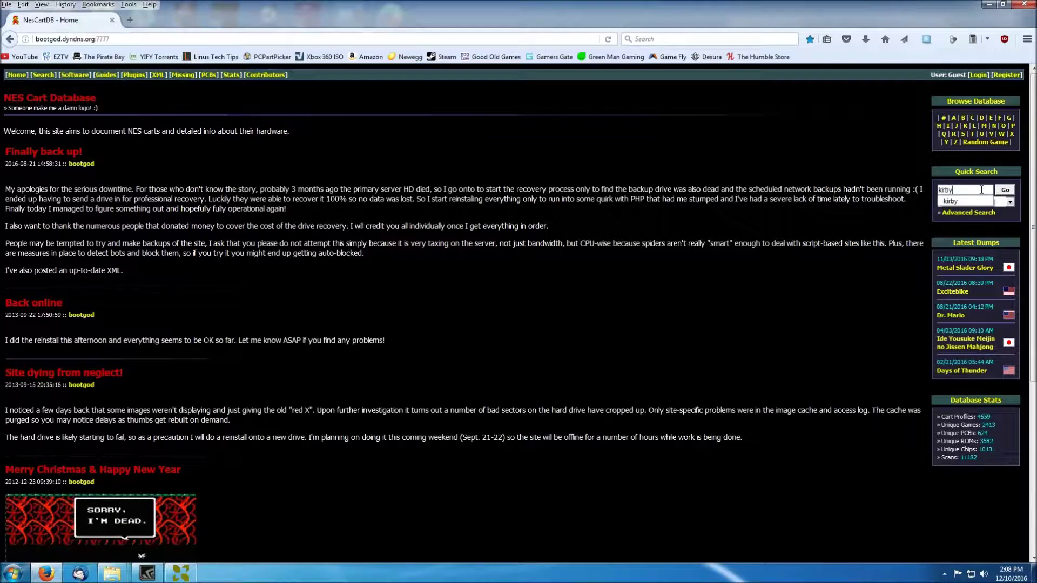
key("Return")
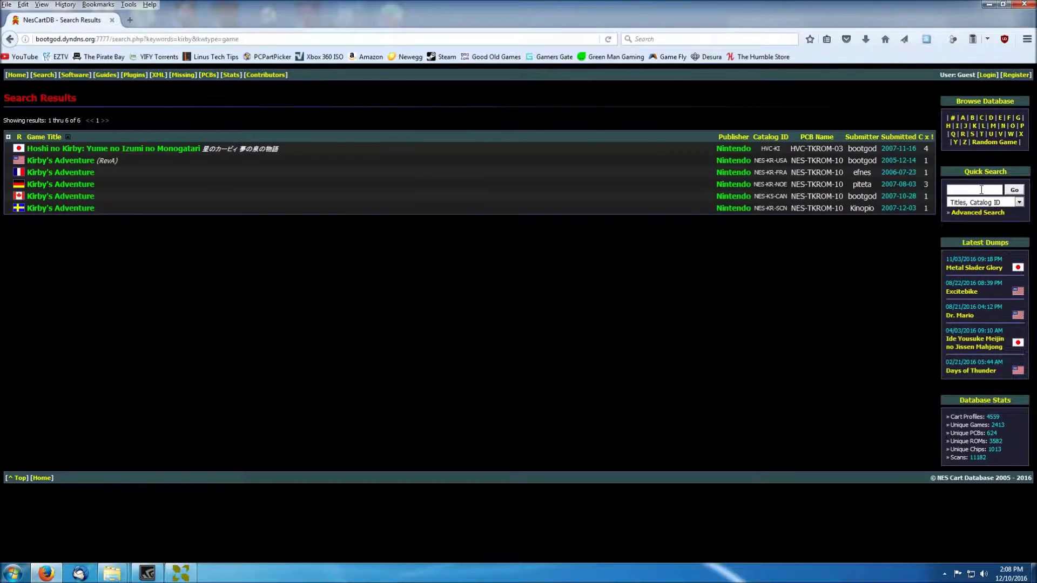
left_click(68, 161)
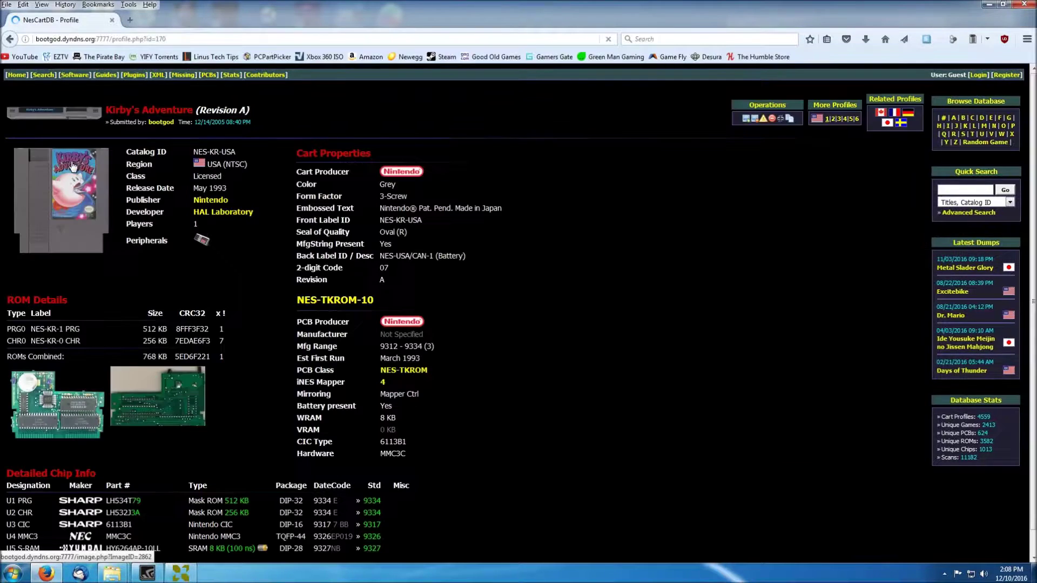
Compare the CRC32 values of KirbyPRG and KirbyCHR with the profile's ROM details, and close both properties windows.
mouse_move(112, 574)
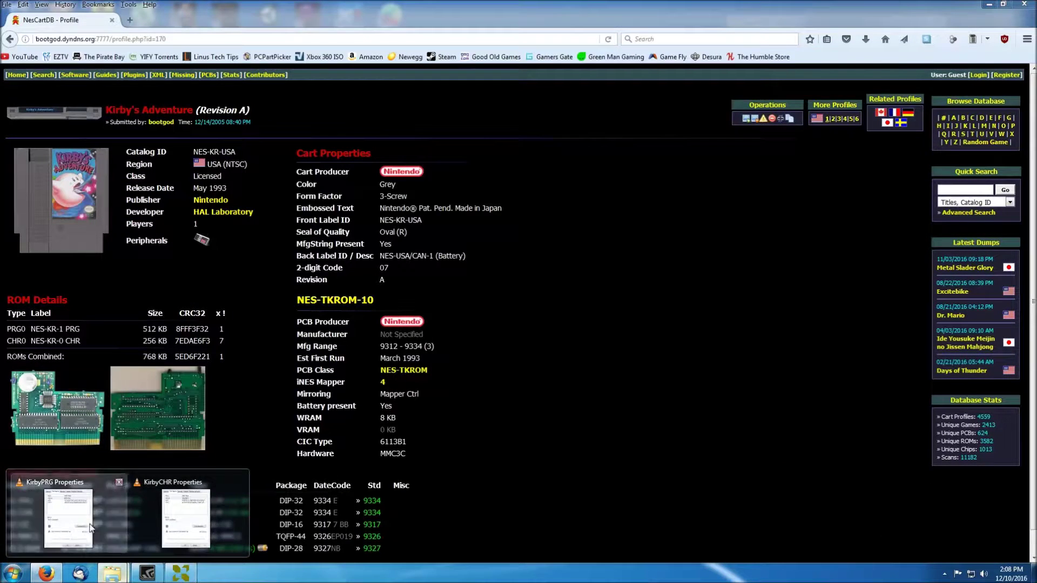
left_click(68, 513)
left_click(192, 513)
left_click_drag(784, 27, 332, 154)
left_click_drag(777, 104, 330, 241)
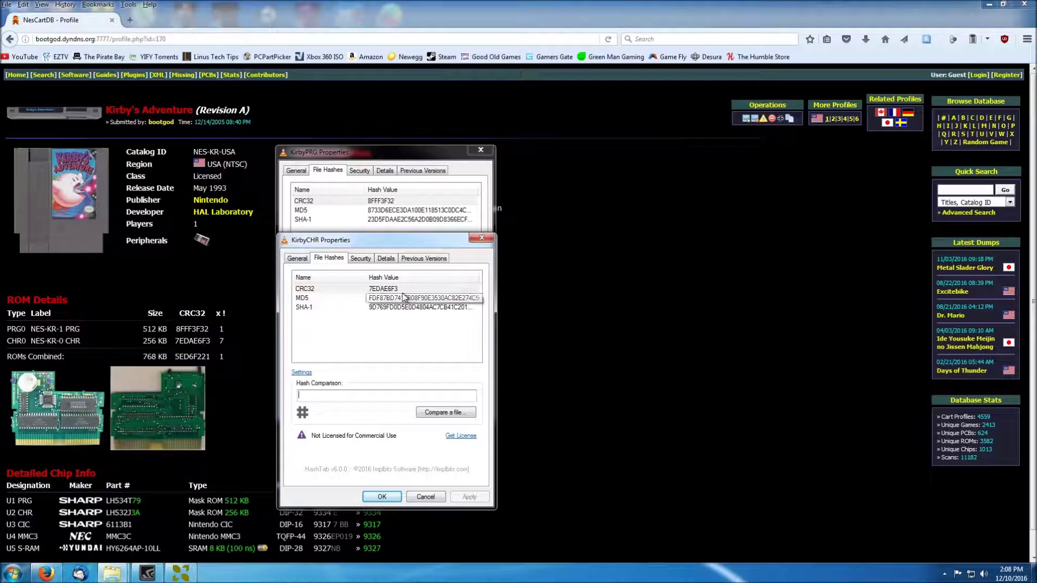
left_click(383, 496)
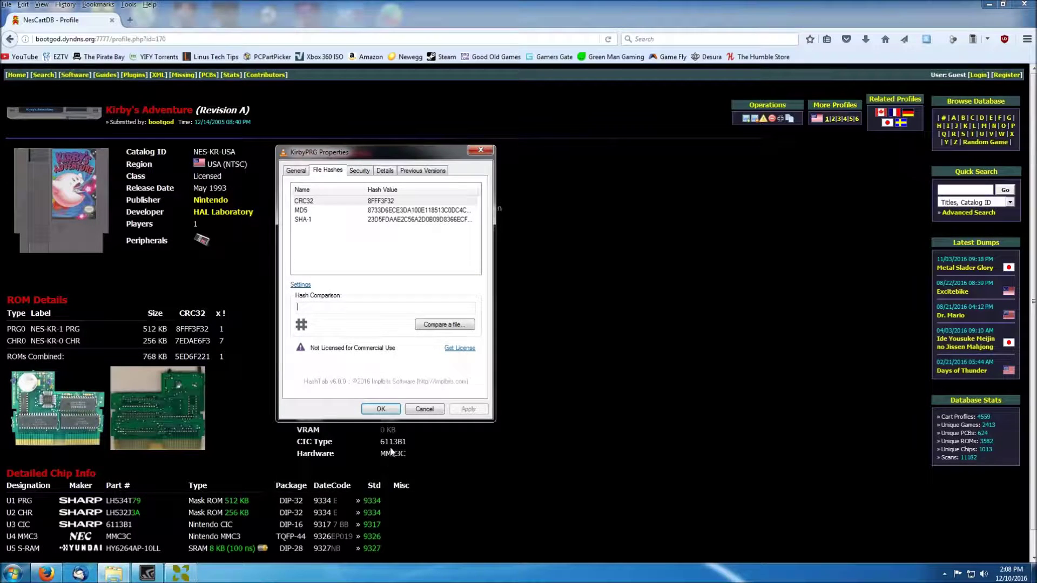
left_click(388, 409)
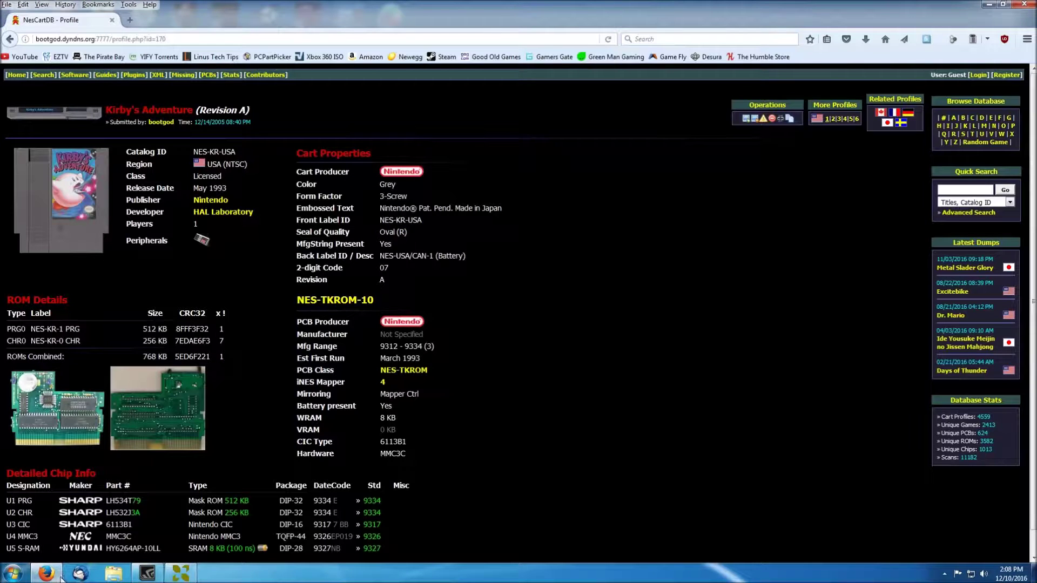
Search the database for shadowgate and open the USA profile of Shadowgate.
left_click(962, 190)
type("shadowgat")
key("Return")
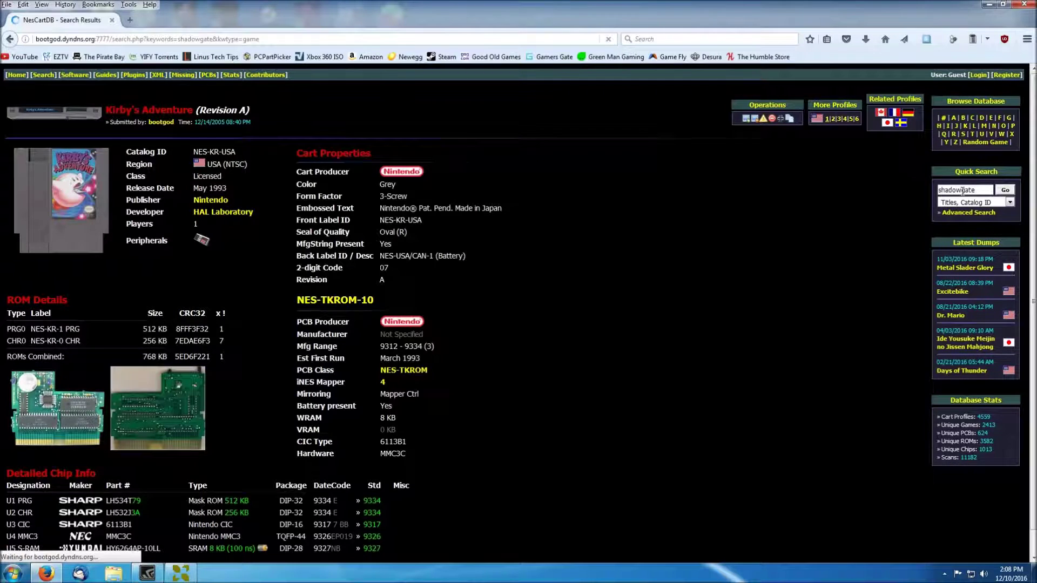
left_click(52, 149)
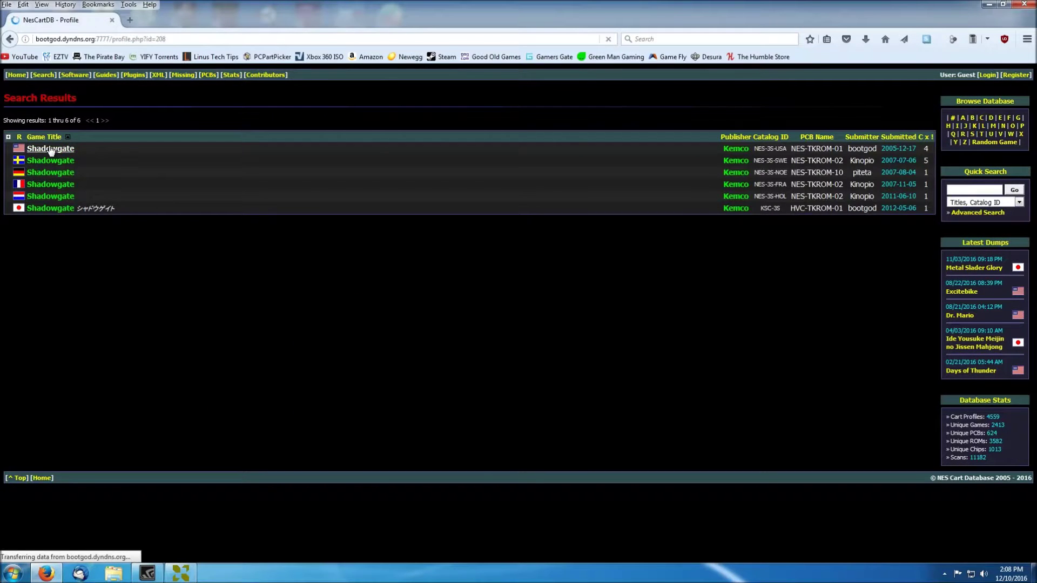
Minimize the browser and open the properties of shadowgatePRG on the desktop, moving the window away from the icons.
left_click(42, 572)
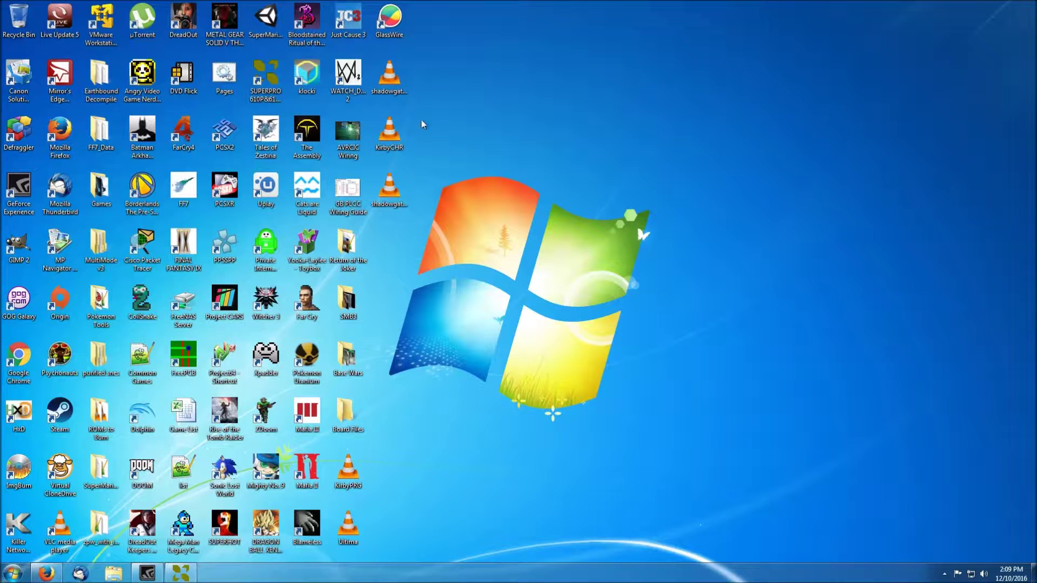
left_click(390, 80)
right_click(390, 75)
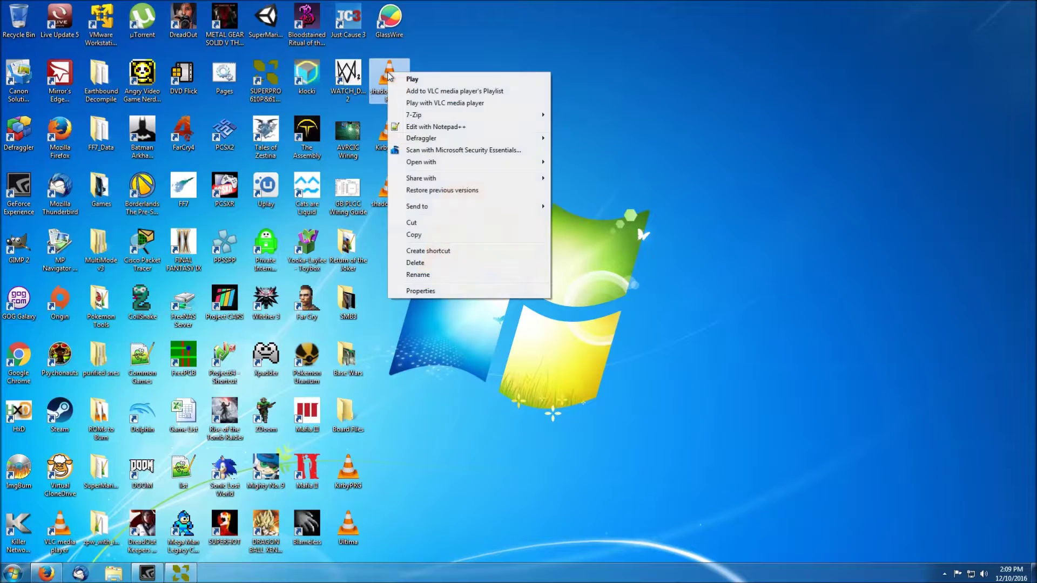
left_click(428, 294)
left_click_drag(451, 80, 570, 50)
Display the file hashes of both shadowgateCHR and shadowgatePRG in their properties windows, one below the other.
right_click(396, 186)
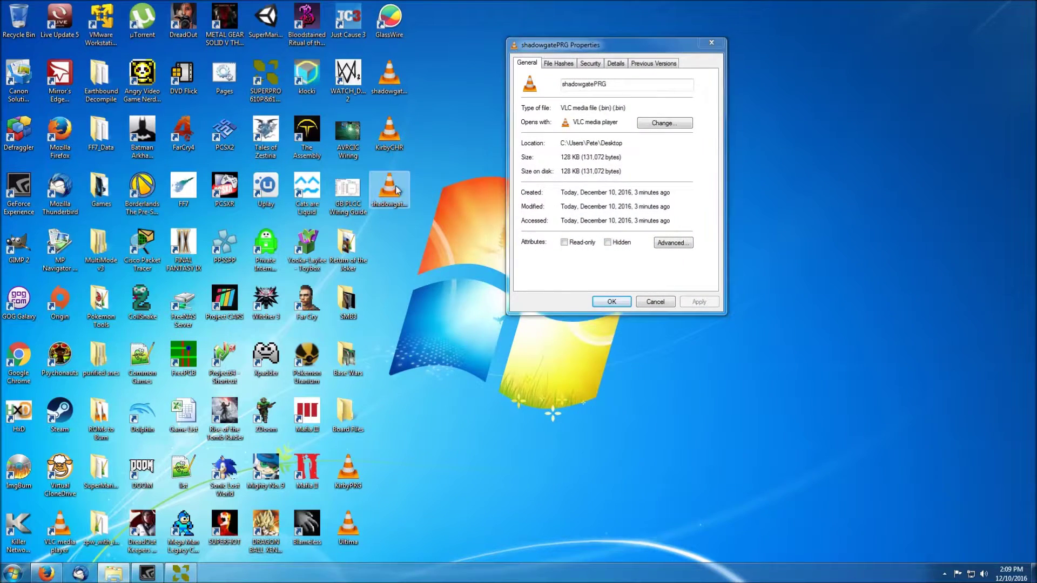
left_click(441, 409)
left_click_drag(437, 184, 552, 154)
left_click(553, 172)
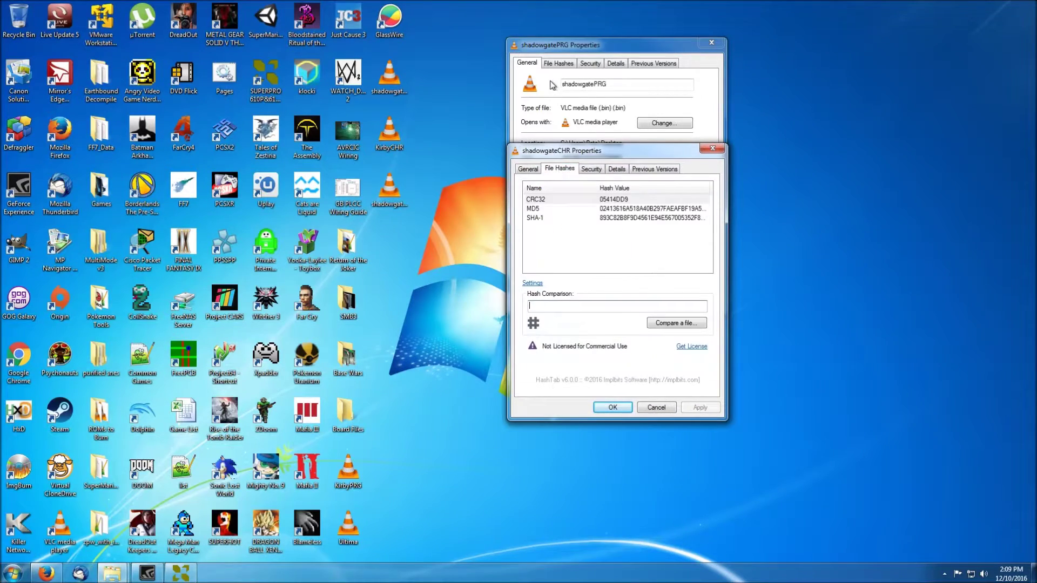
left_click(556, 66)
left_click(555, 377)
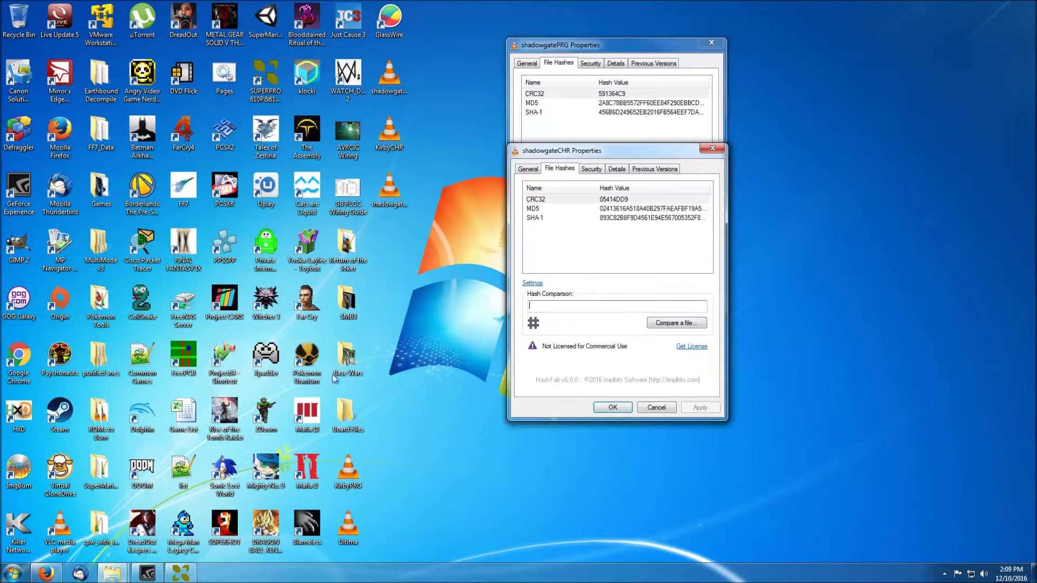
Compare the CRC32 values of both Shadowgate dumps with the ROM details in the database profile, and close both properties windows.
left_click(58, 578)
left_click(81, 516)
left_click(189, 522)
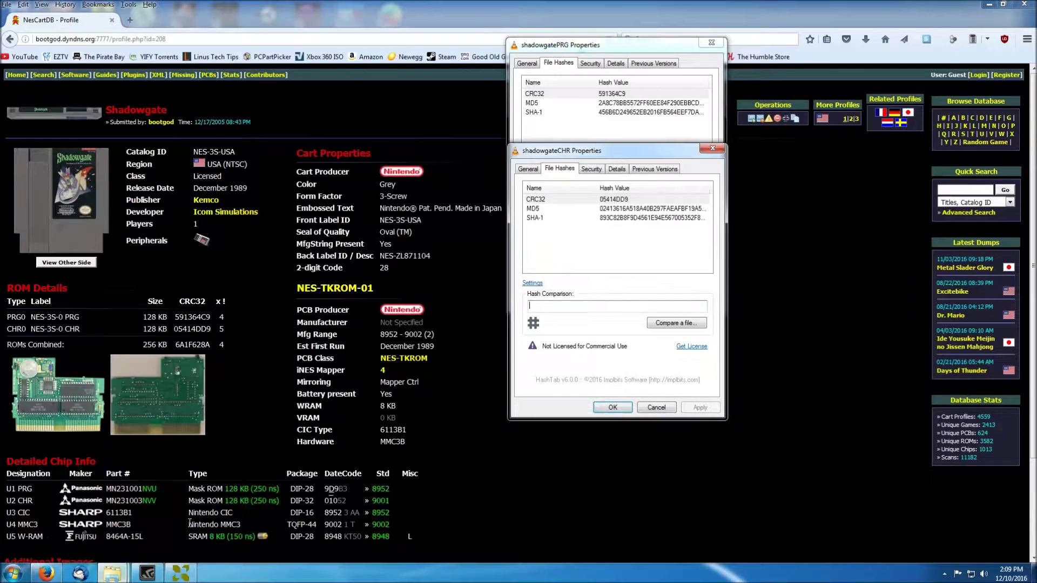
left_click_drag(560, 47, 303, 181)
left_click_drag(574, 152, 317, 265)
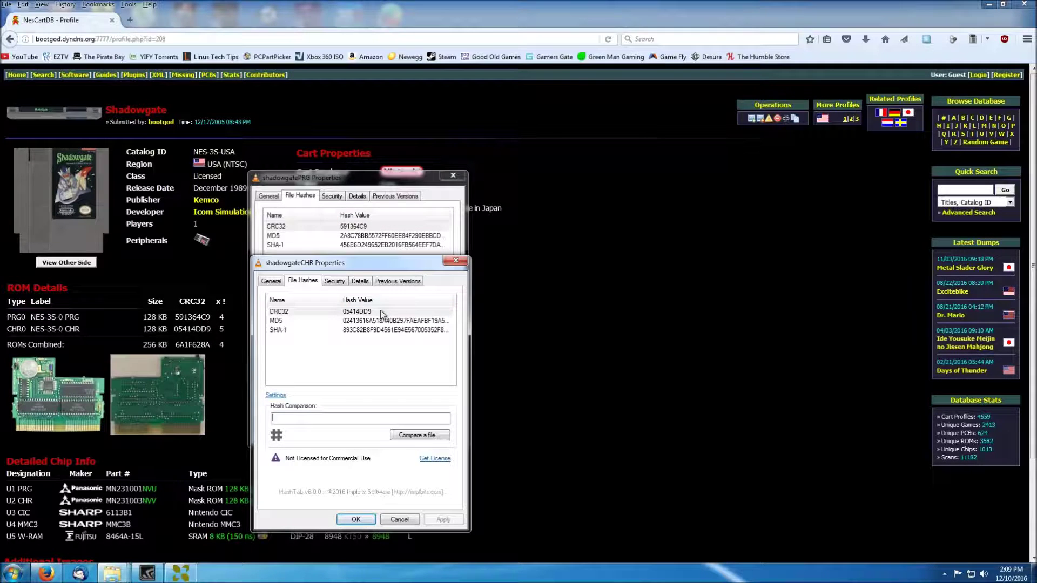
left_click(356, 519)
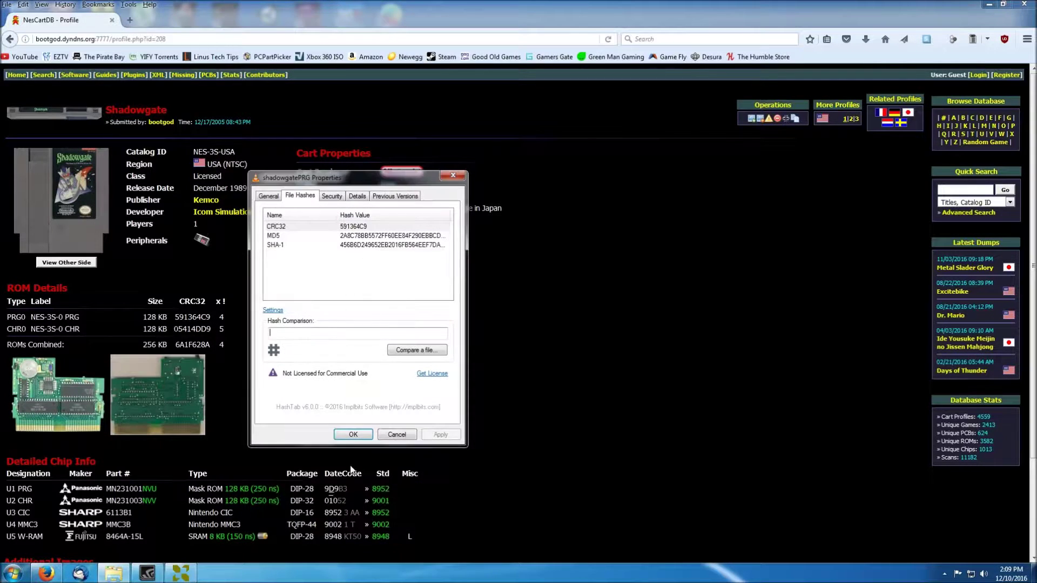
left_click(354, 435)
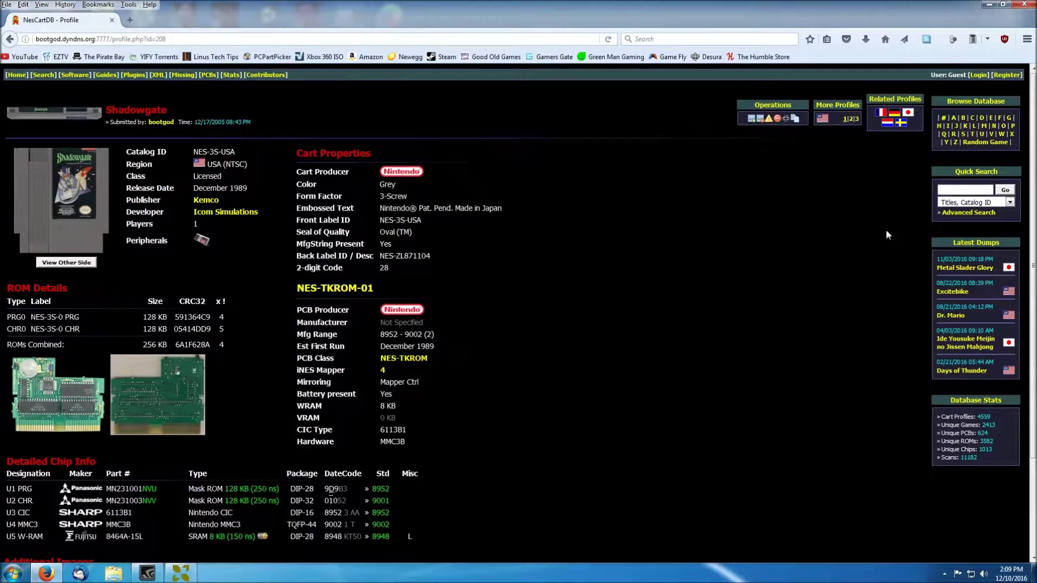
Search the database for ultima, open the USA profile of Ultima: Exodus, and return to the desktop.
left_click(956, 186)
type("ultim")
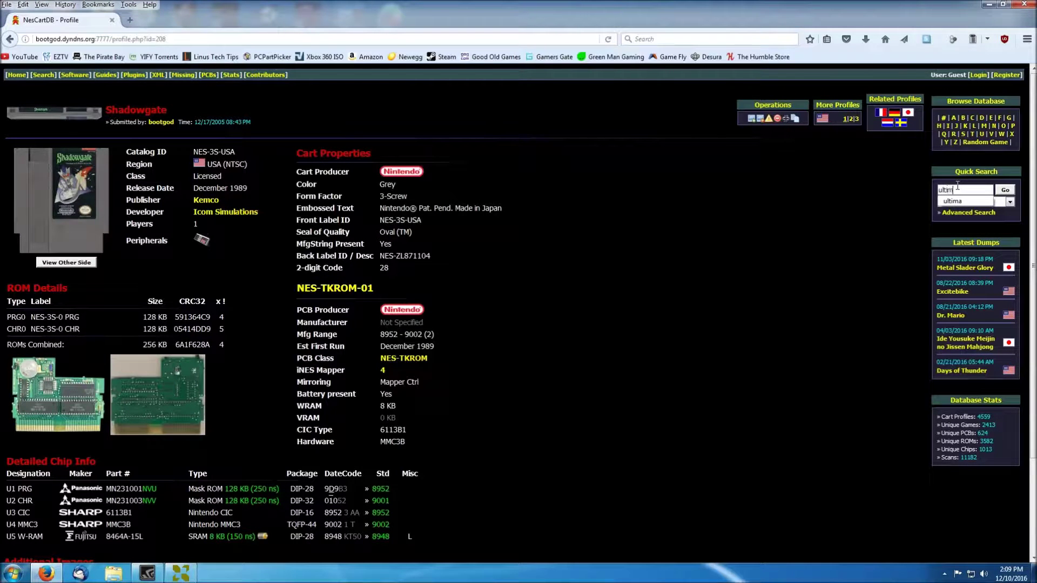
type("a")
key("Return")
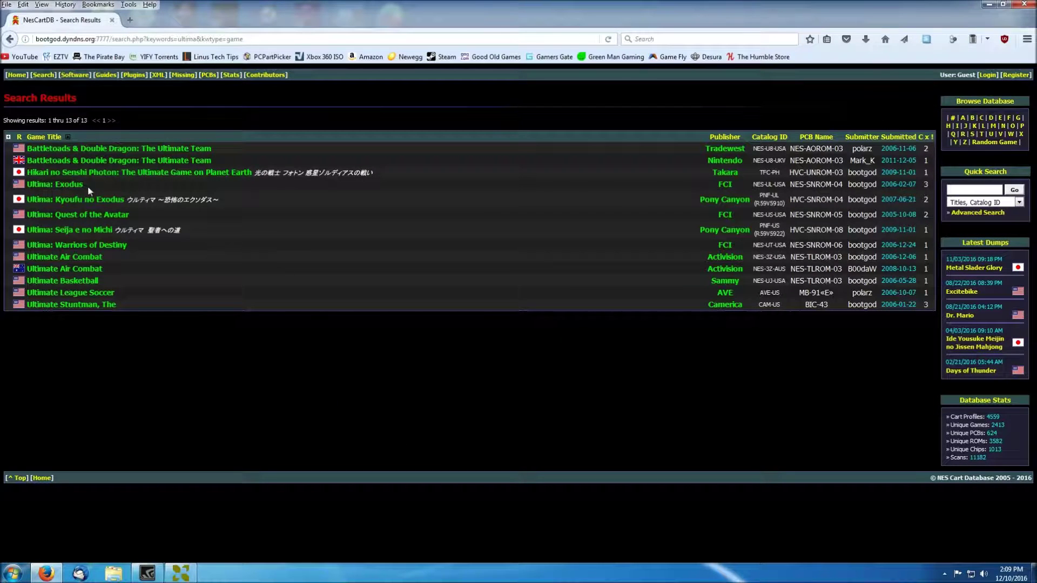
left_click(72, 184)
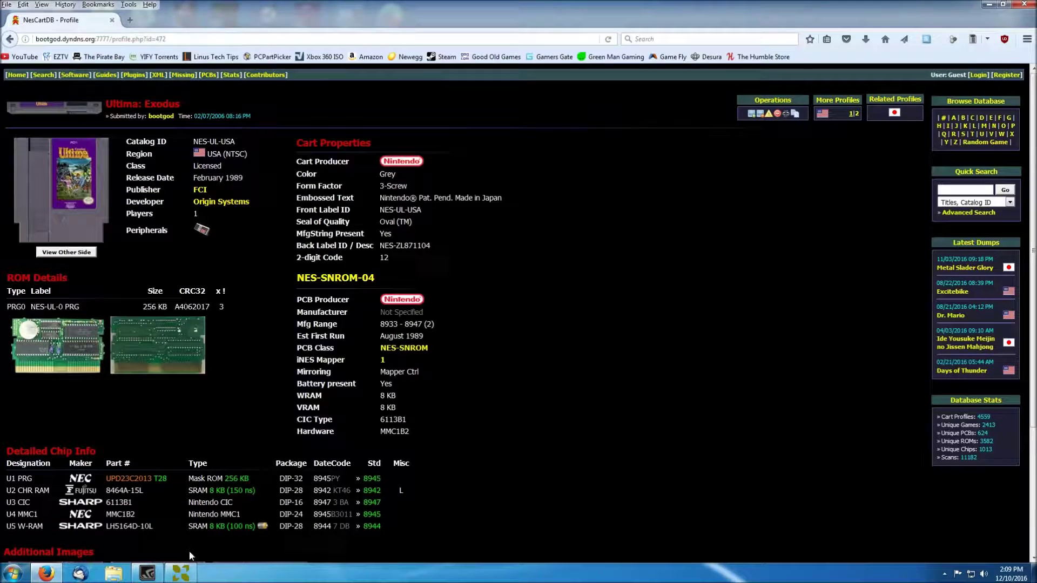
left_click(46, 573)
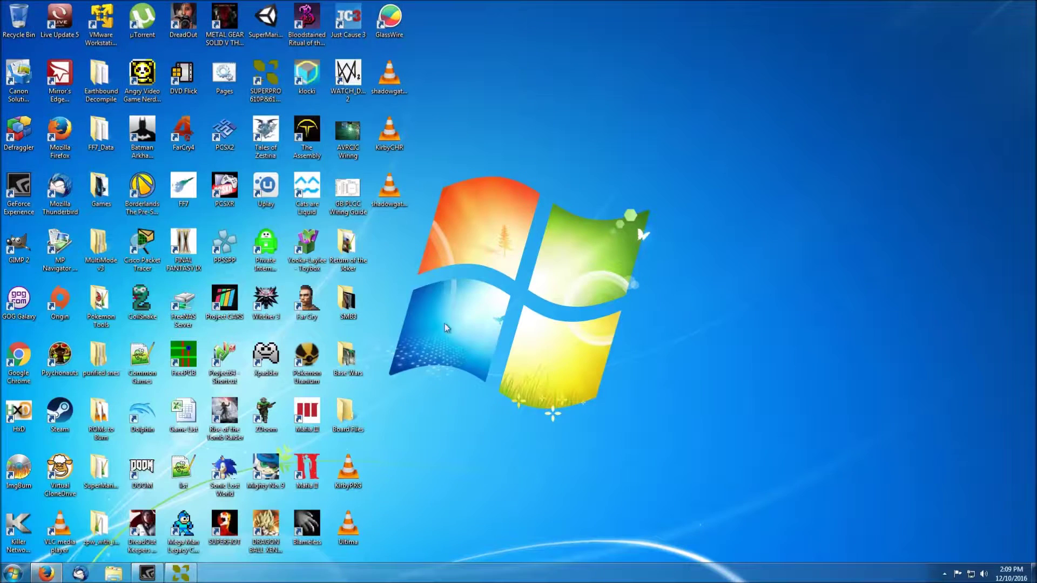
Open the properties of the Ultima dump on the desktop, move the window clear of the icons and display its file hashes.
right_click(348, 525)
left_click(363, 520)
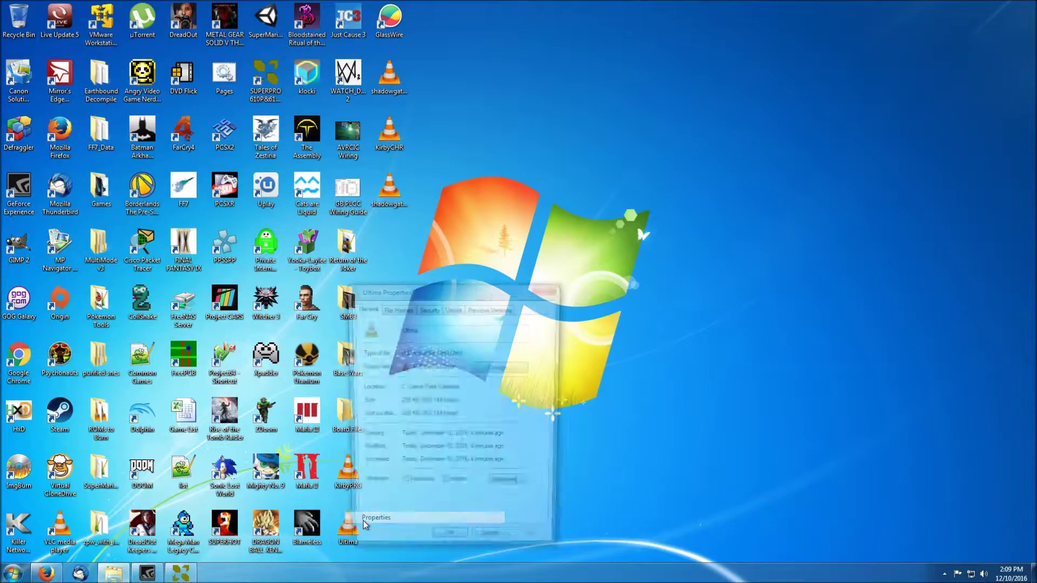
left_click_drag(415, 290, 436, 127)
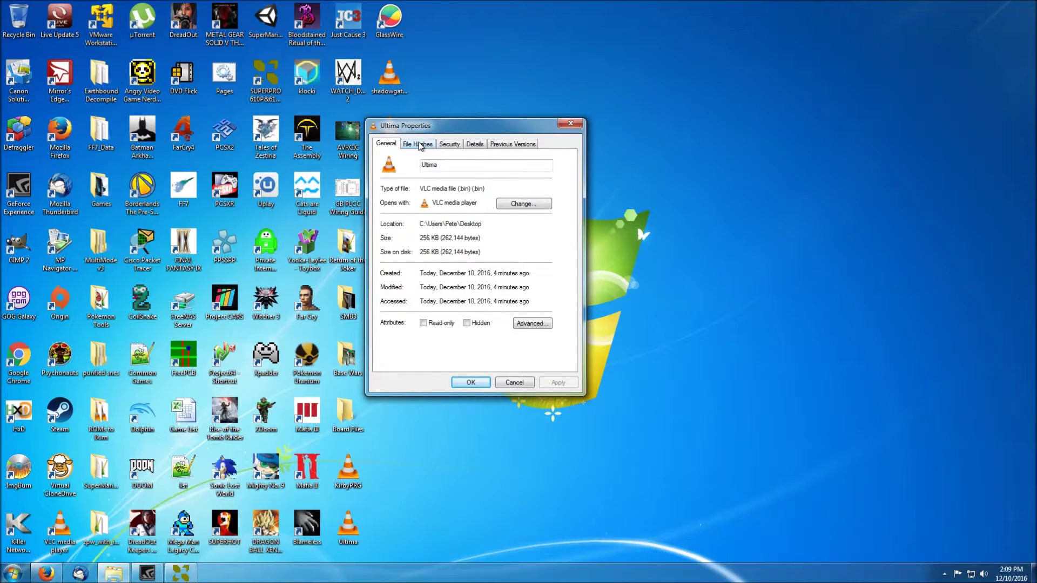
left_click(420, 145)
Compare the Ultima dump's CRC32 with the ROM details in the browser's database profile, then close the properties and return to the desktop.
left_click(48, 574)
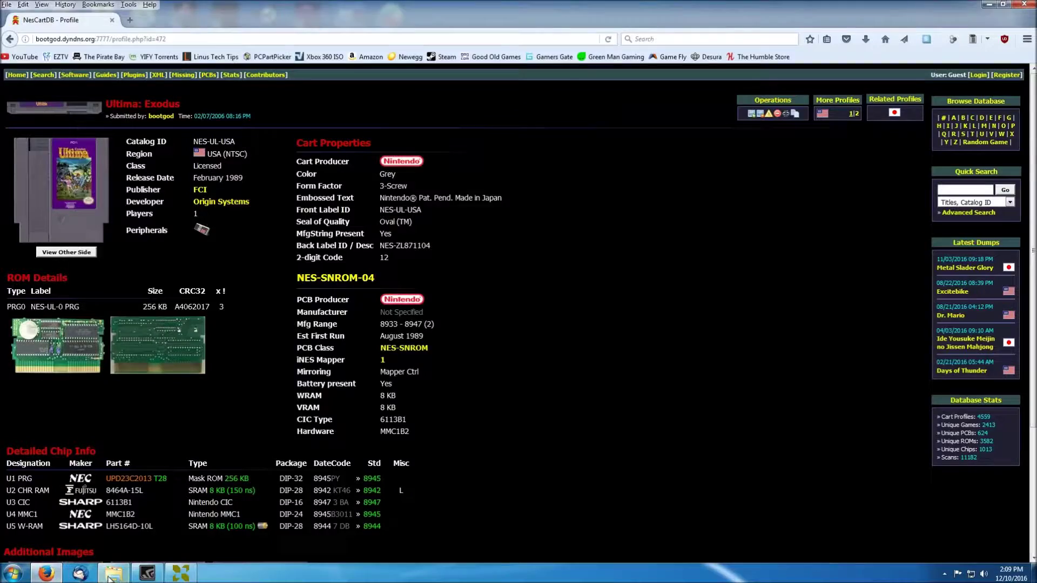
left_click_drag(436, 128, 297, 223)
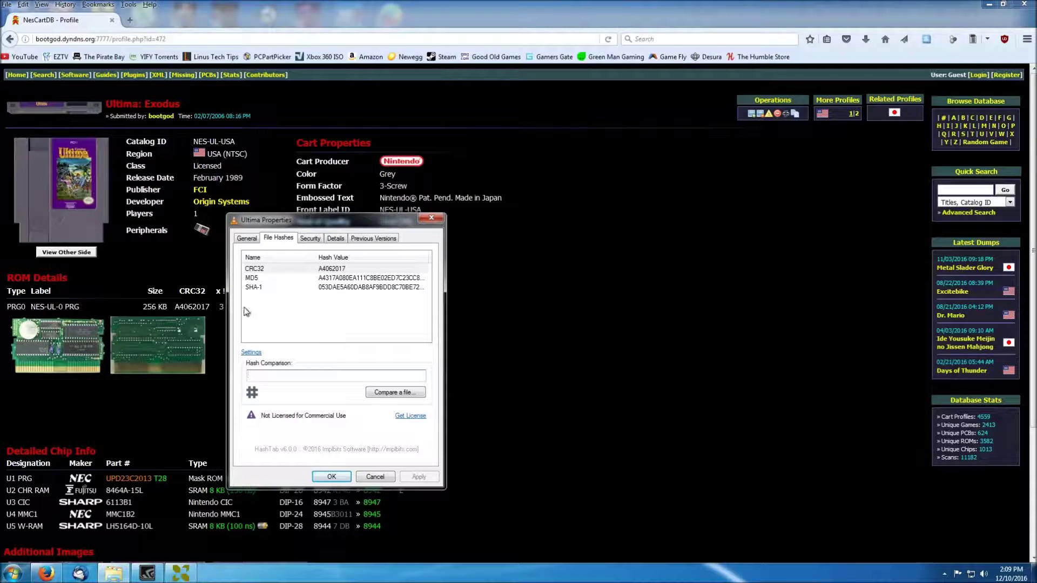
left_click(430, 218)
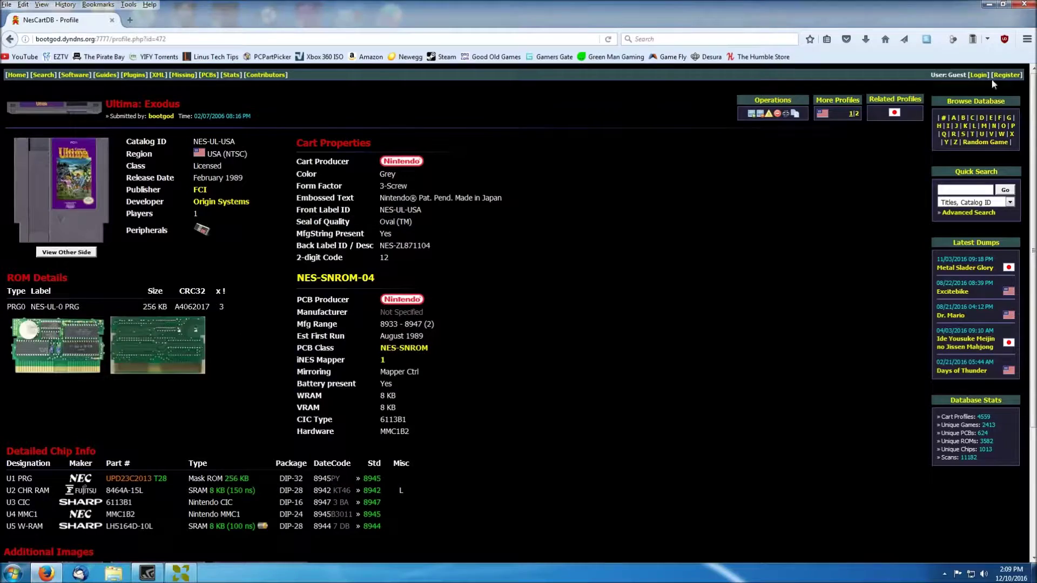
left_click(988, 4)
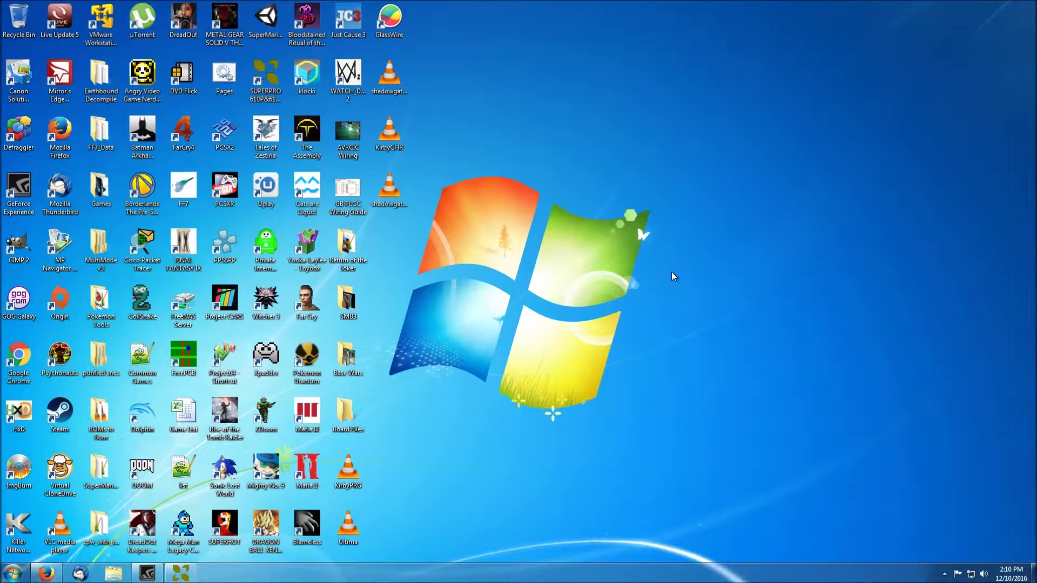
Browse to the NES ROMs folder on the Seagate 3TB (H:) drive and open the Kirby's Adventure (U) (PRG0) [!] archive.
left_click(114, 574)
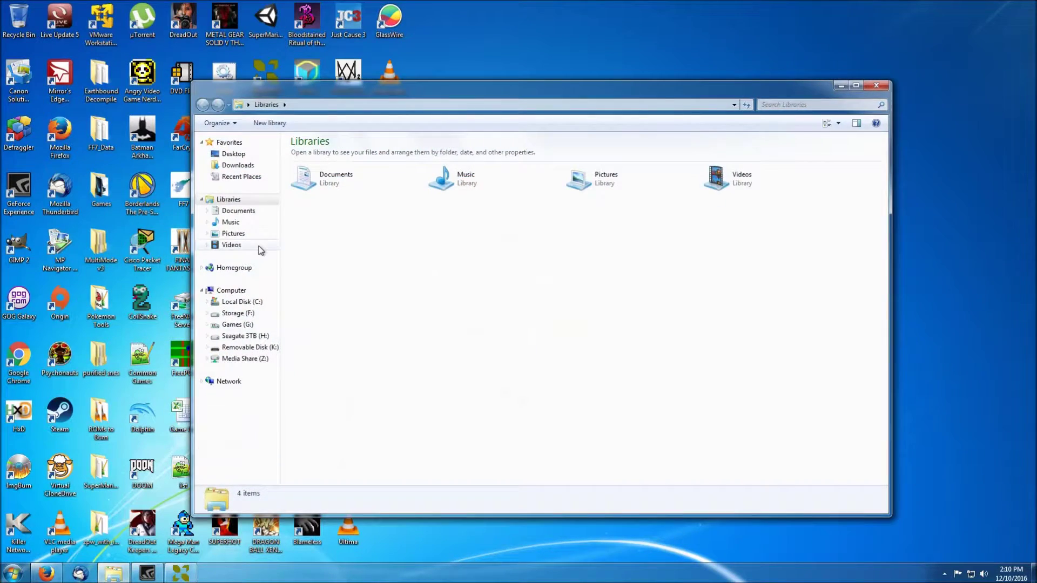
left_click(248, 338)
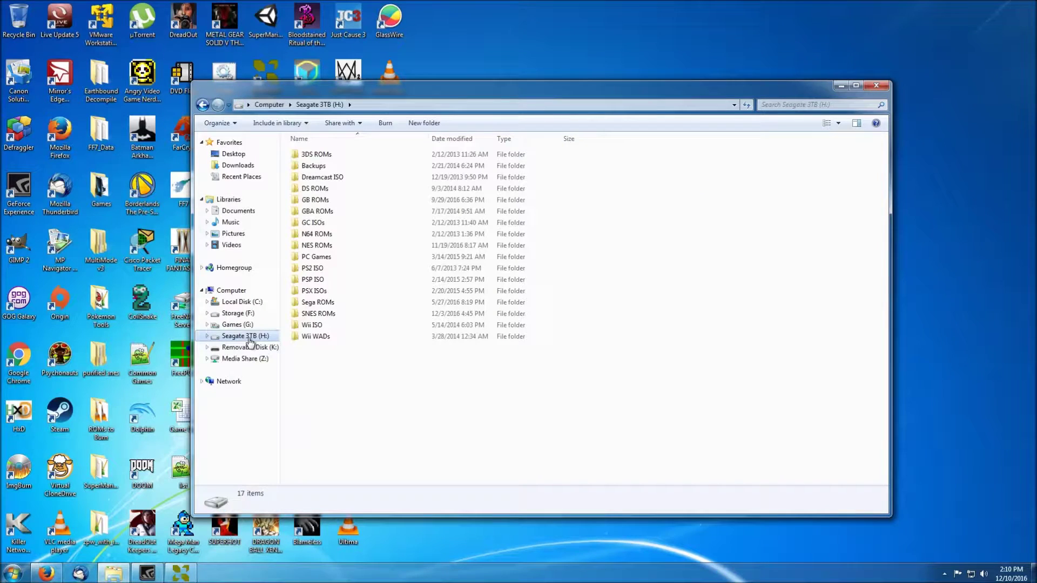
double_click(324, 246)
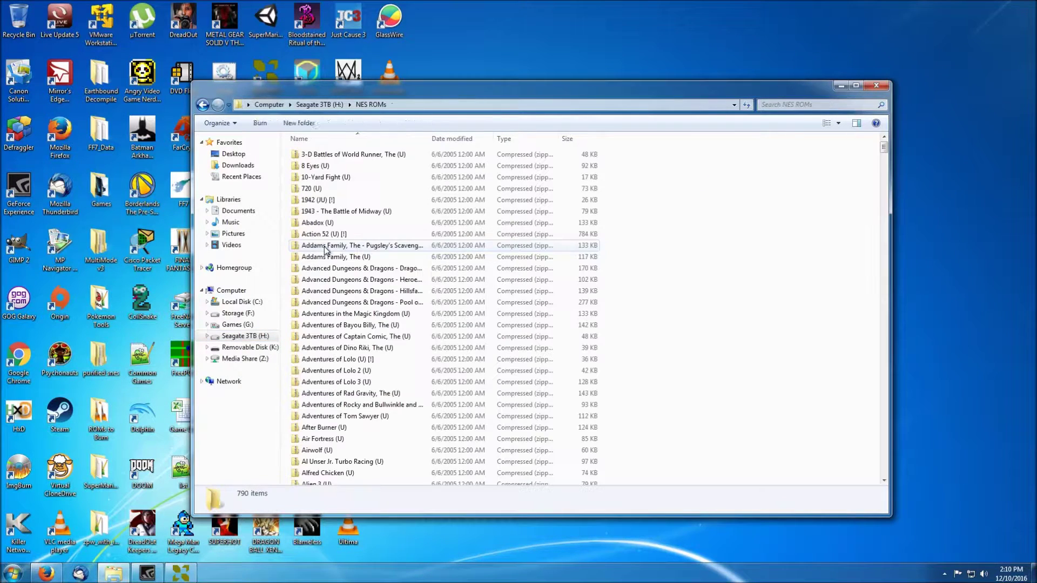
left_click(334, 248)
type("kir")
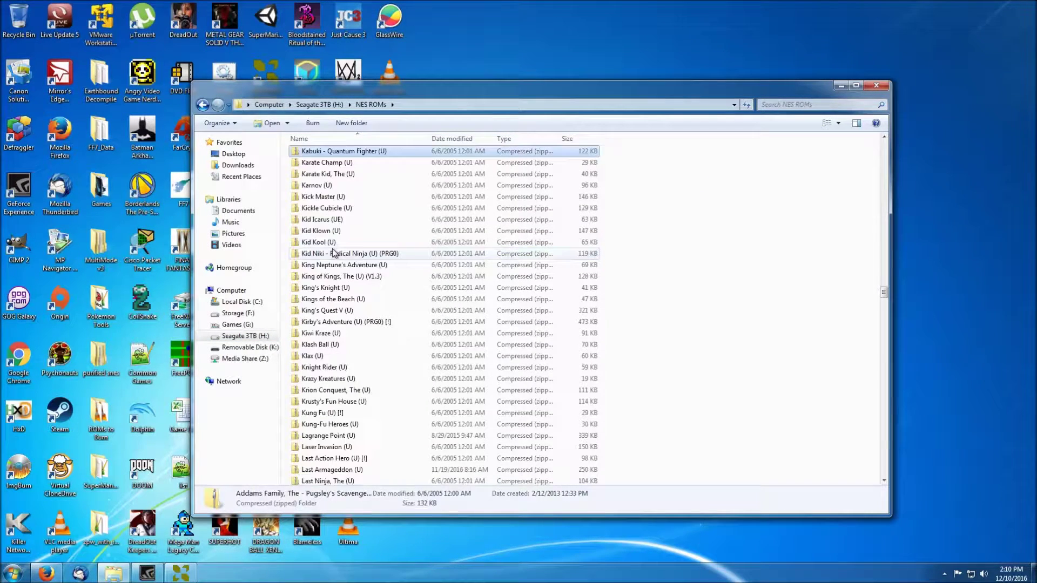
double_click(348, 323)
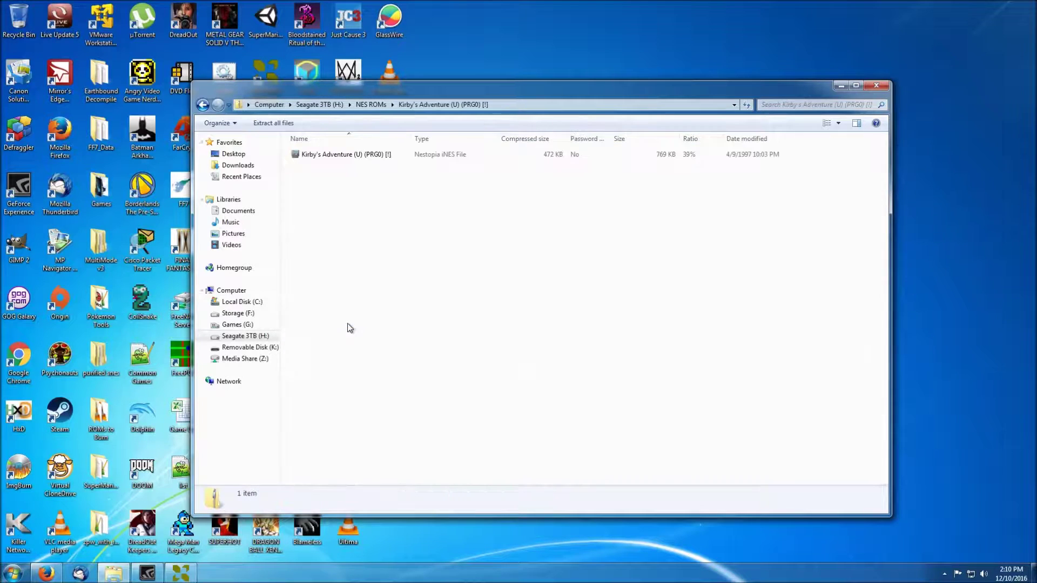
Extract the Kirby's Adventure ROM from the archive to the desktop and put the file window away.
left_click_drag(354, 84, 655, 81)
left_click_drag(621, 147, 397, 241)
left_click_drag(699, 81, 355, 83)
left_click(837, 79)
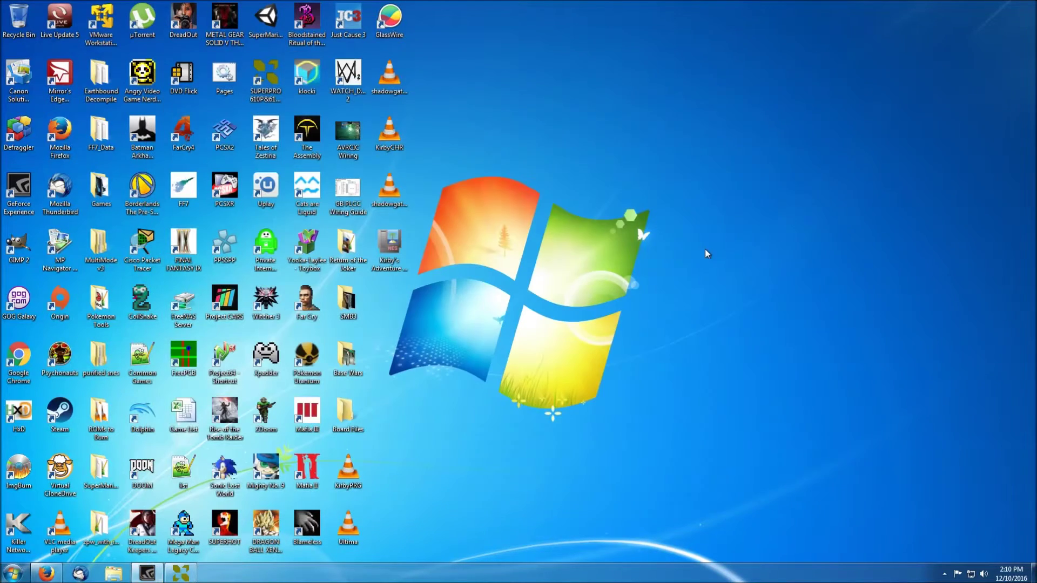
Start HxD from the desktop and load the extracted Kirby's Adventure ROM into it.
double_click(24, 427)
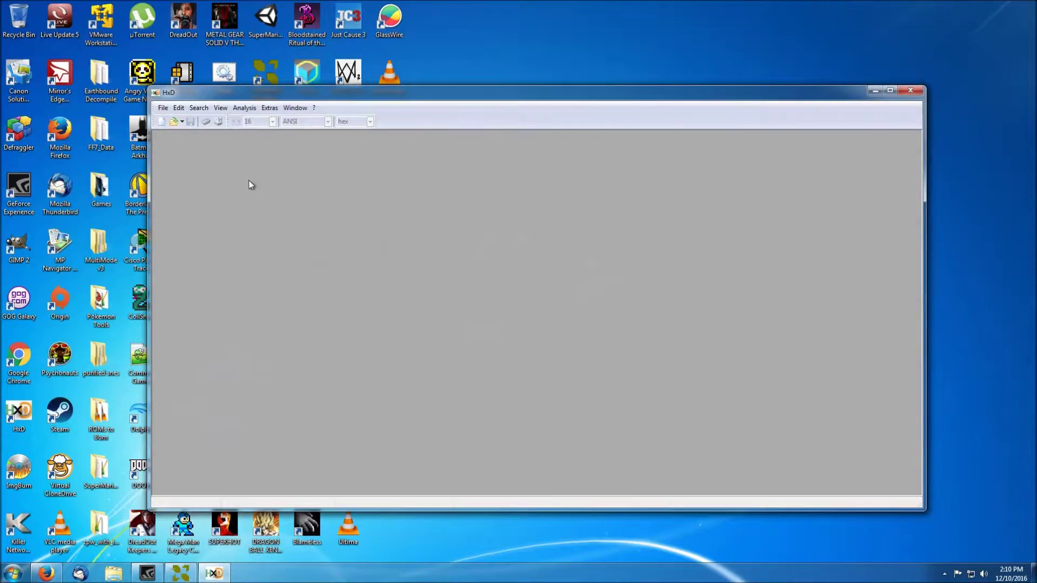
left_click_drag(291, 101, 598, 87)
left_click_drag(389, 243, 562, 242)
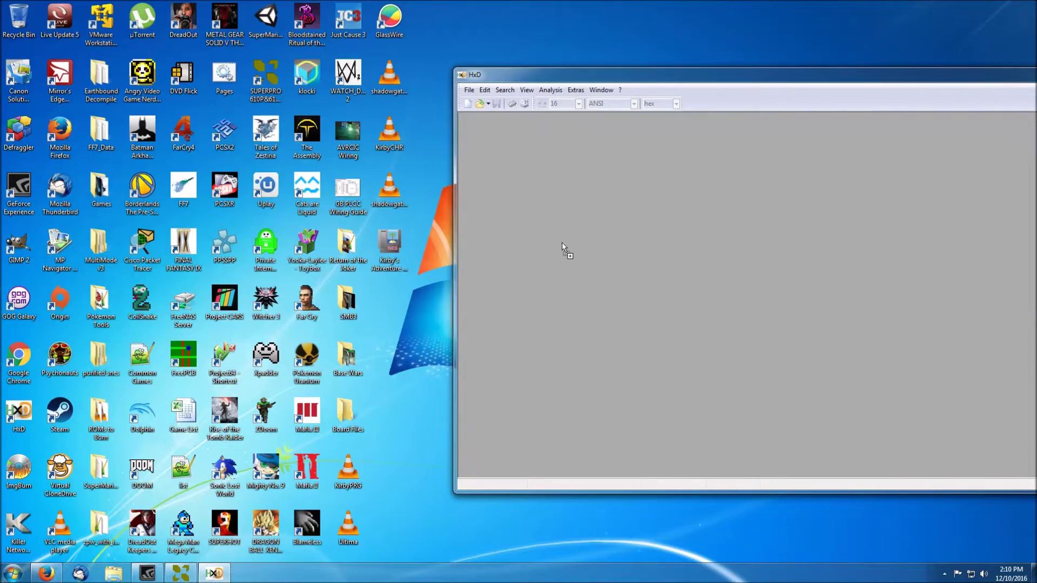
left_click_drag(595, 82, 405, 90)
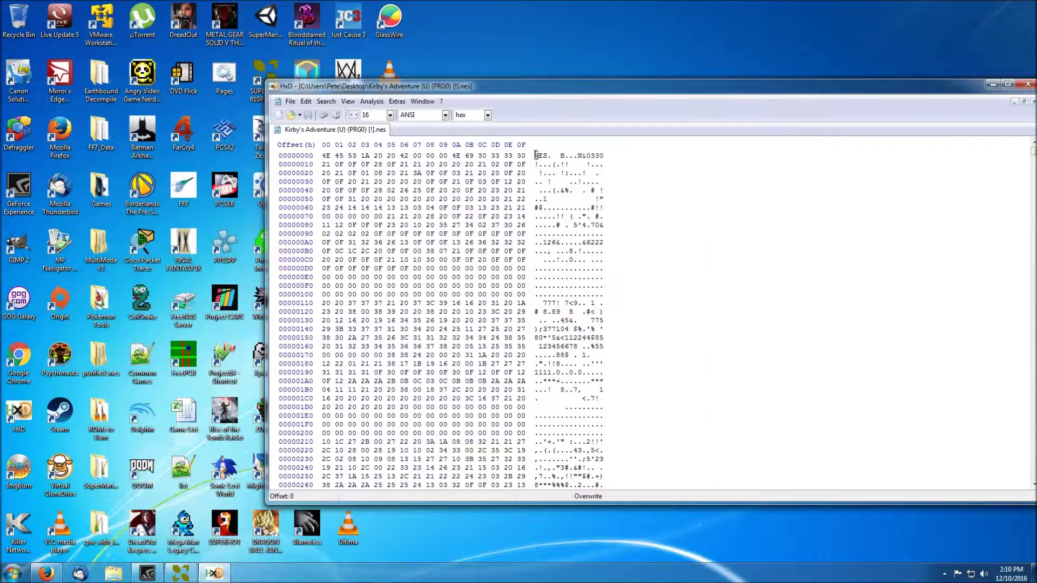
Copy the ROM's 16-byte iNES header, offsets 0 to F, into a new empty file.
left_click_drag(534, 155, 610, 153)
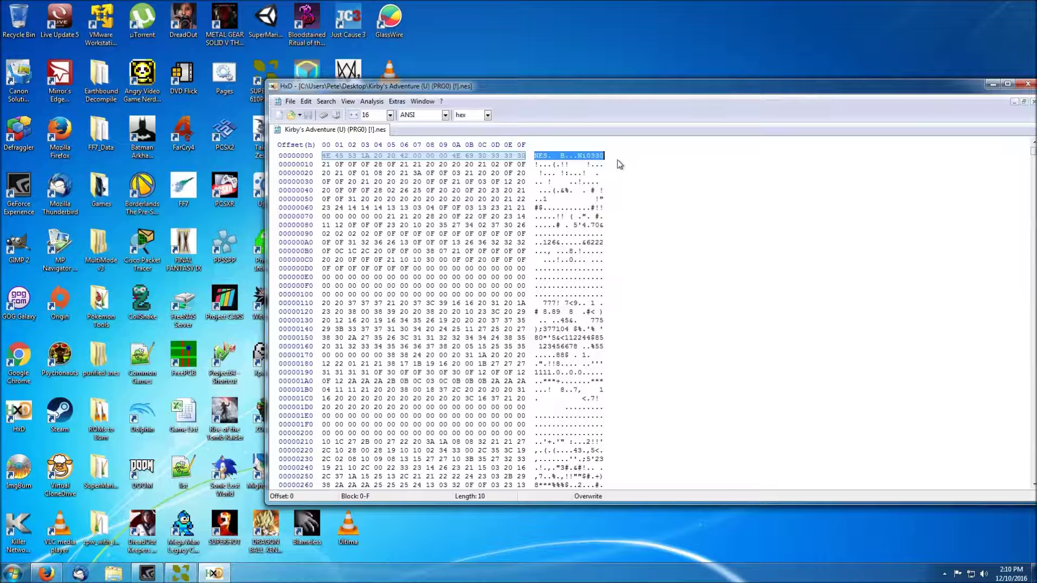
left_click(279, 115)
key("ctrl+v")
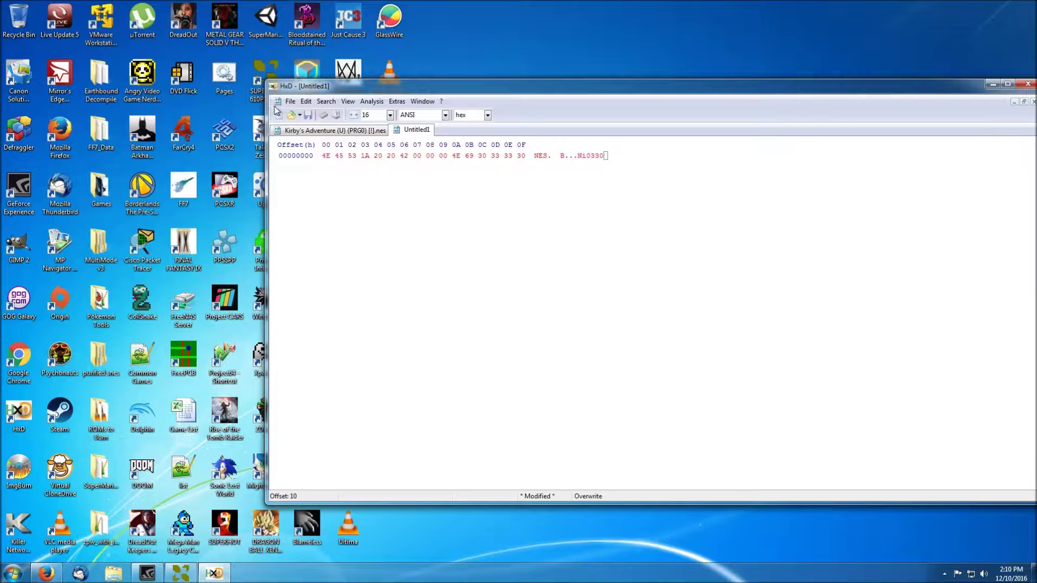
Save the new header file to the desktop as Kirby Header.bin and close the hex editor.
left_click(290, 101)
left_click(308, 157)
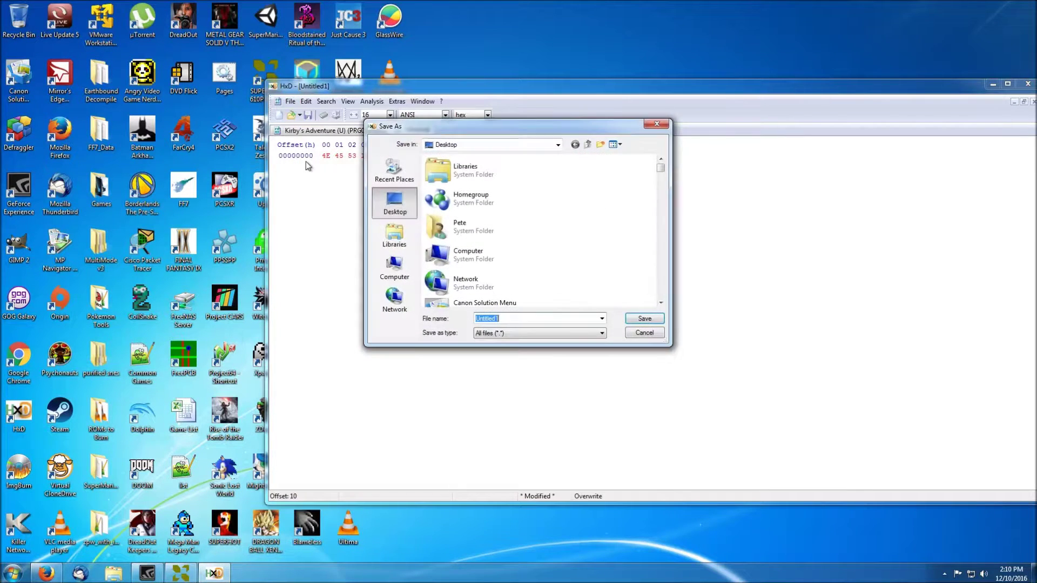
type("Kirby Header.bin")
key("Return")
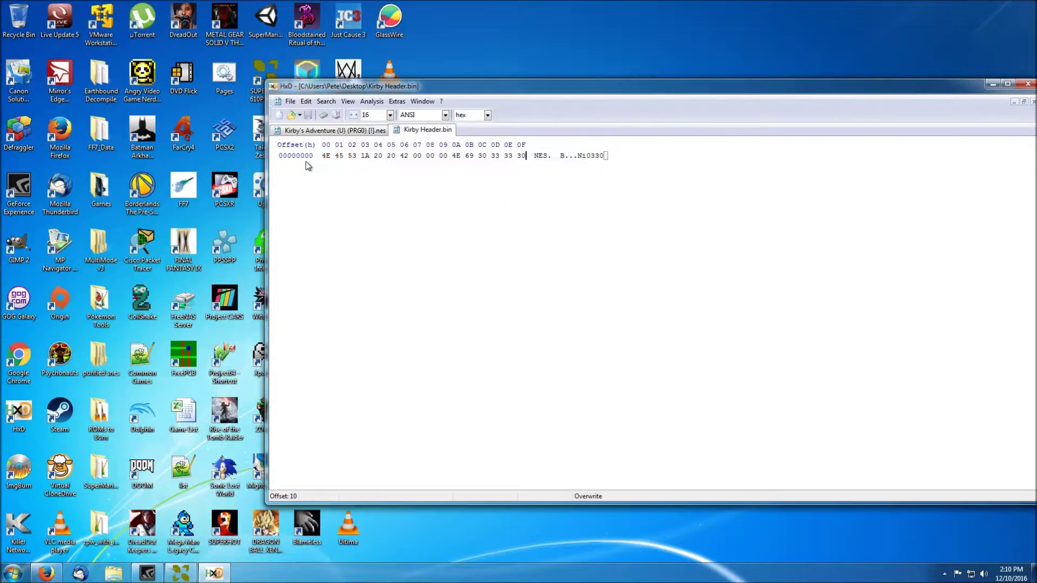
left_click_drag(805, 89, 690, 95)
left_click(907, 89)
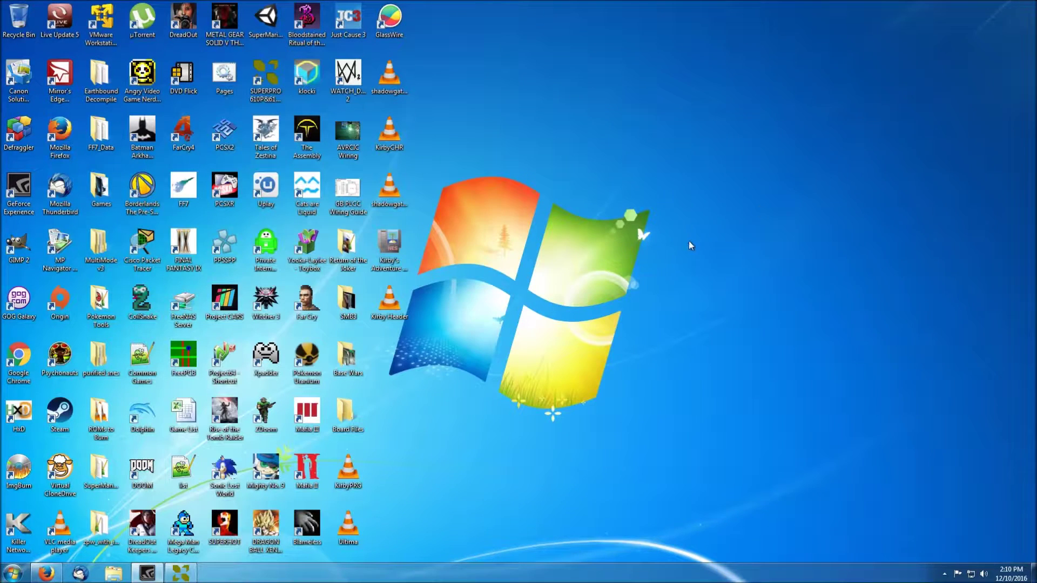
Open a command window in the desktop folder and move it clear of the icons.
right_click(654, 211)
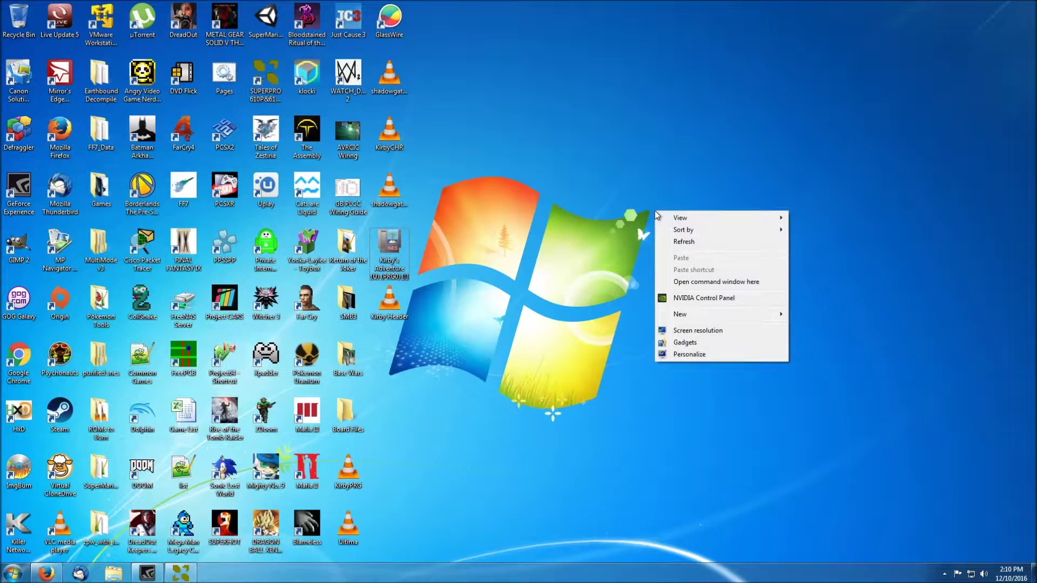
left_click(704, 282)
left_click_drag(161, 20, 615, 110)
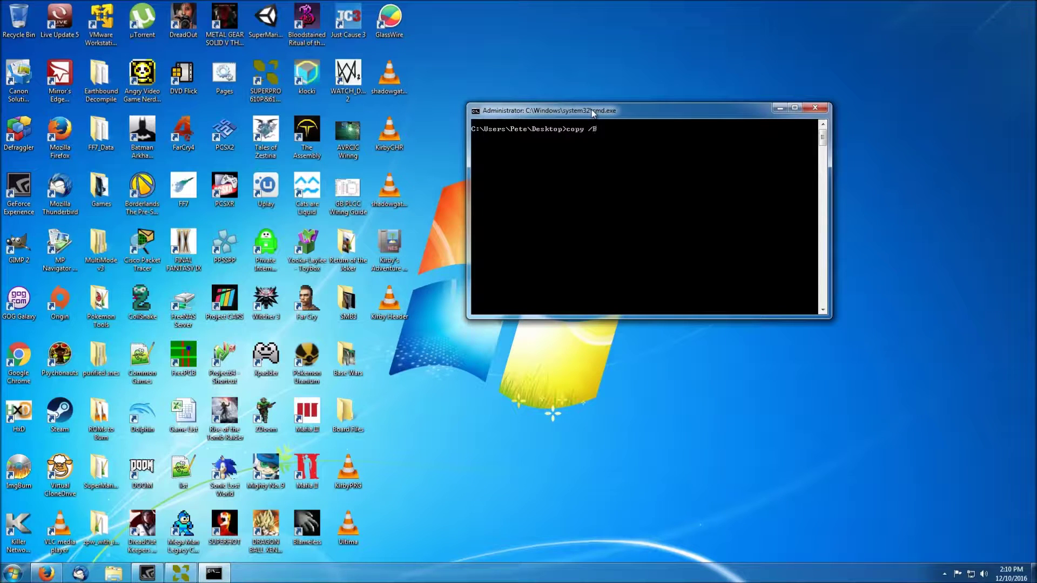
Join the header, PRG and CHR files by running copy /B "Kirby Header.bin"+KirbyPRG.bin+KirbyCHR.bin Kirby.nes.
type("copy /B kir")
key("Tab")
type("+kir")
key("Tab")
key("Tab")
type("Ki")
key("Tab")
key("Tab")
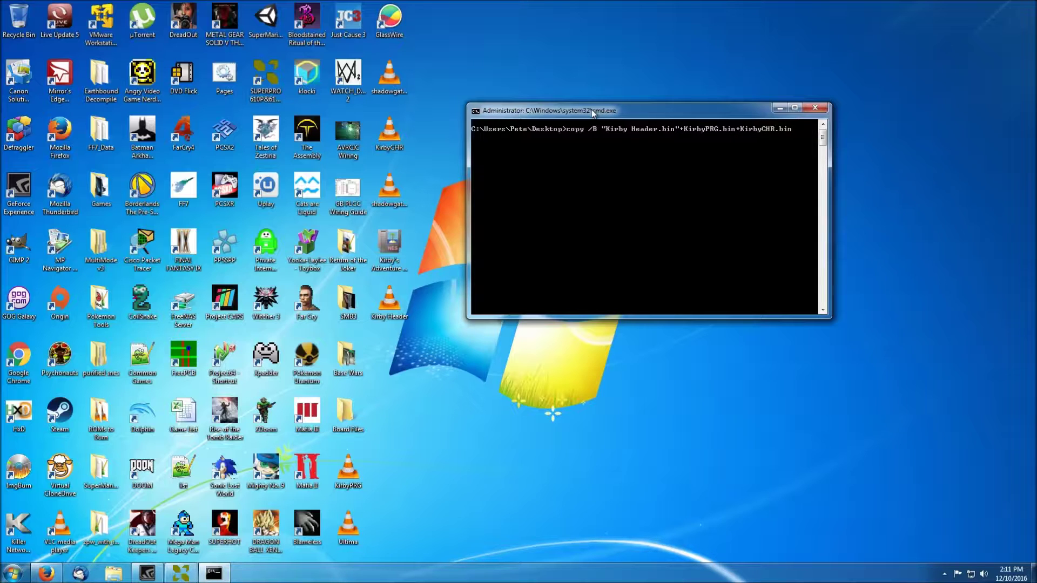
type("Kirby.nes")
key("Return")
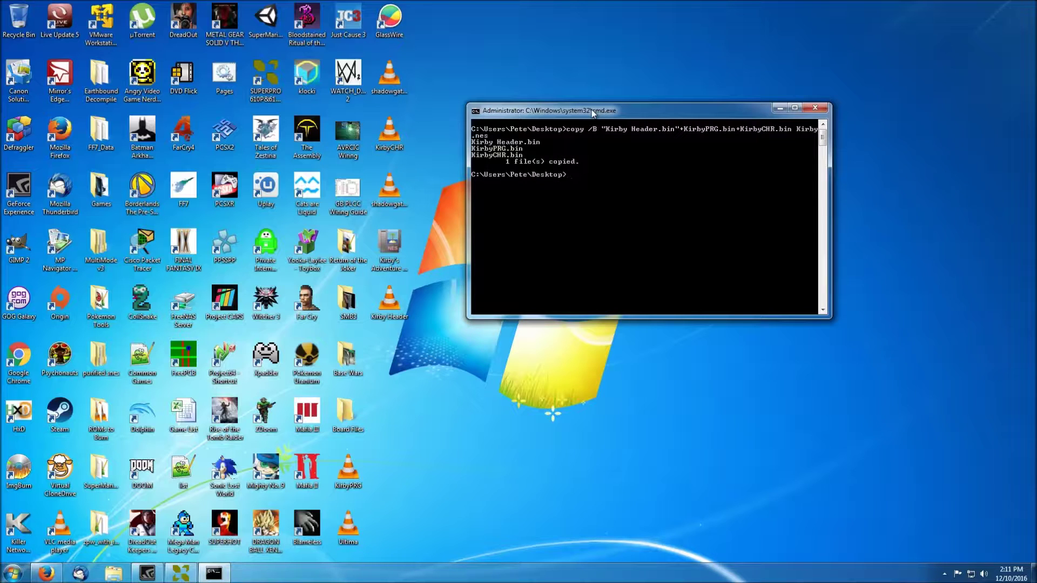
Run the assembled Kirby ROM in the Nestopia emulator and start the Kirby 1 save in Vegetable Valley.
left_click(397, 357)
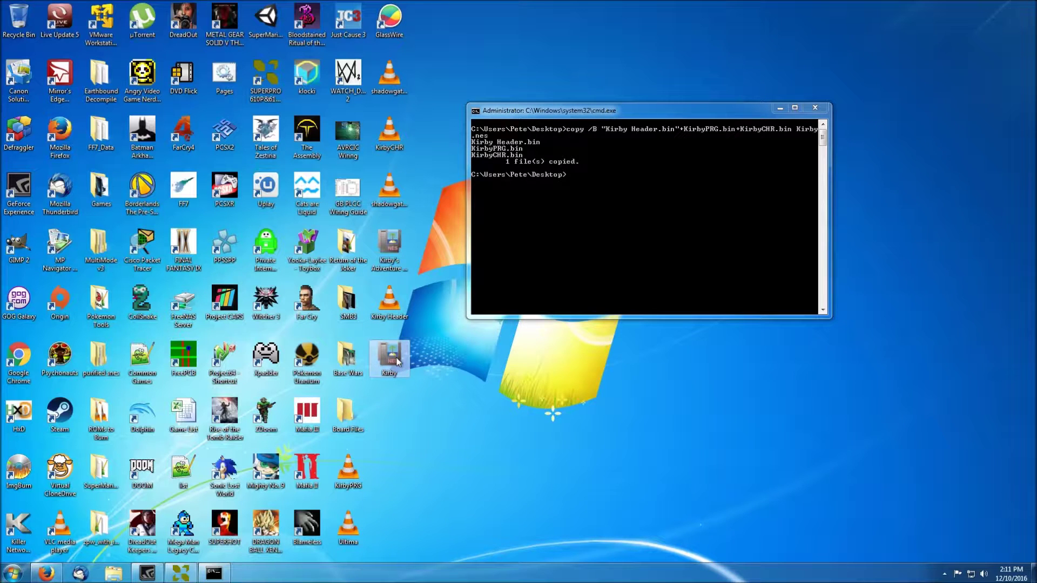
double_click(397, 359)
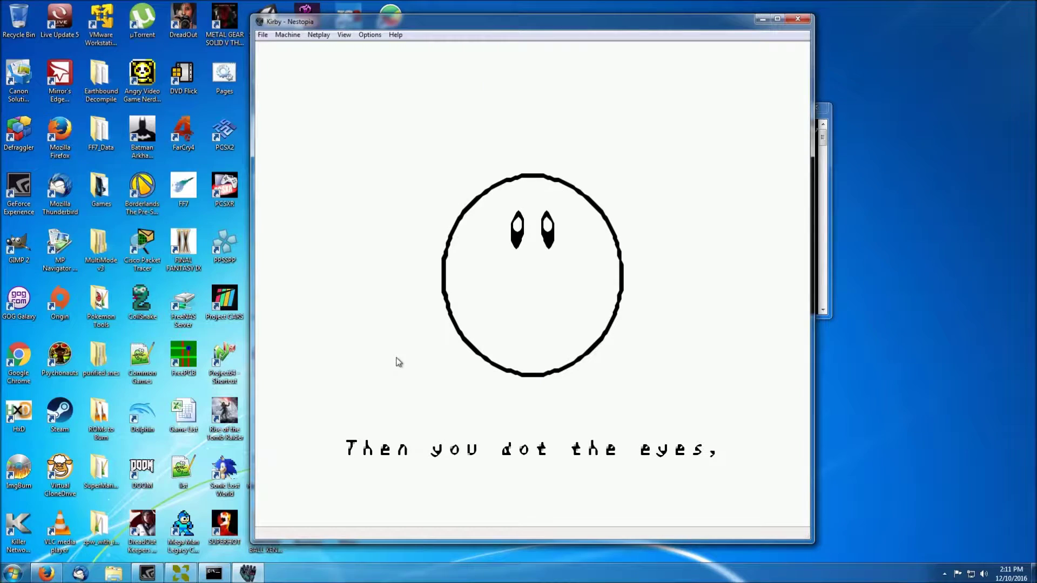
key("Return")
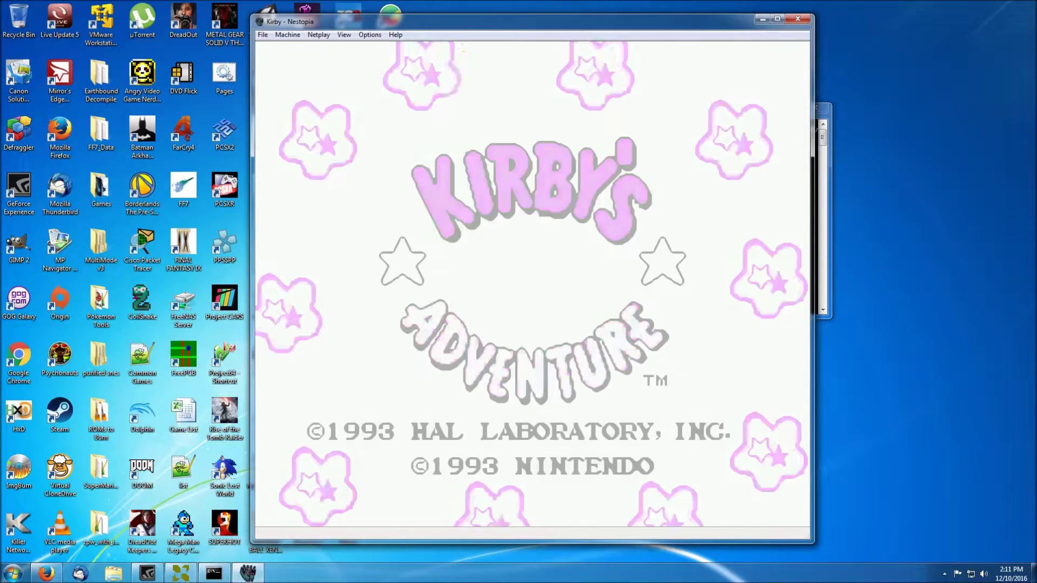
key("Return")
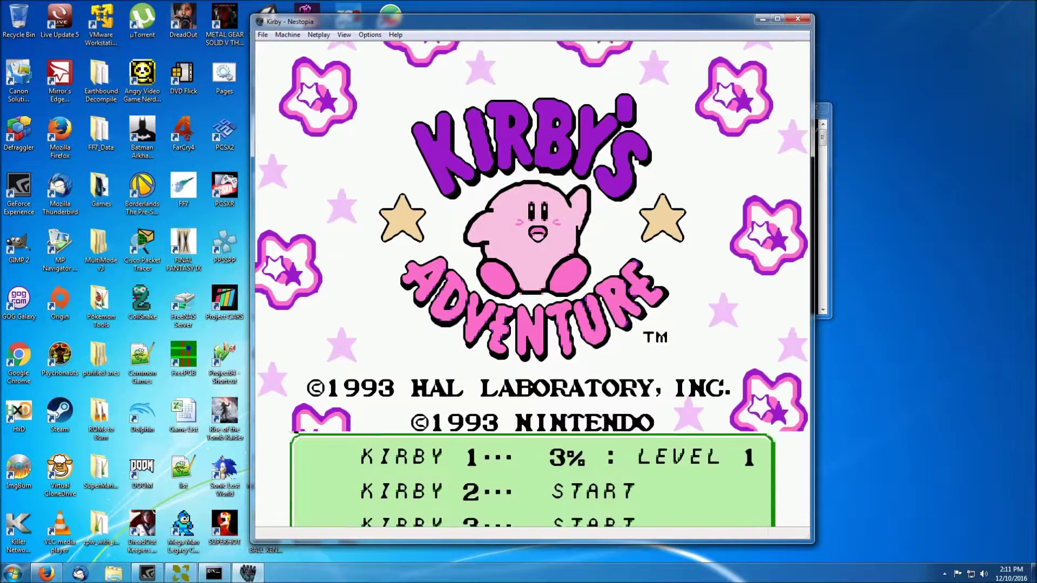
key("Return")
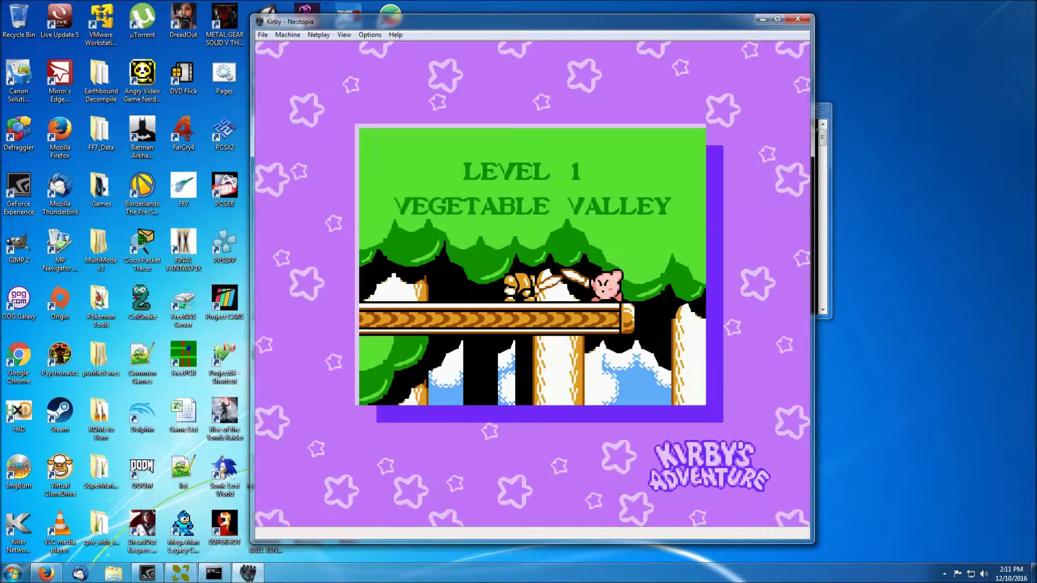
key("Return")
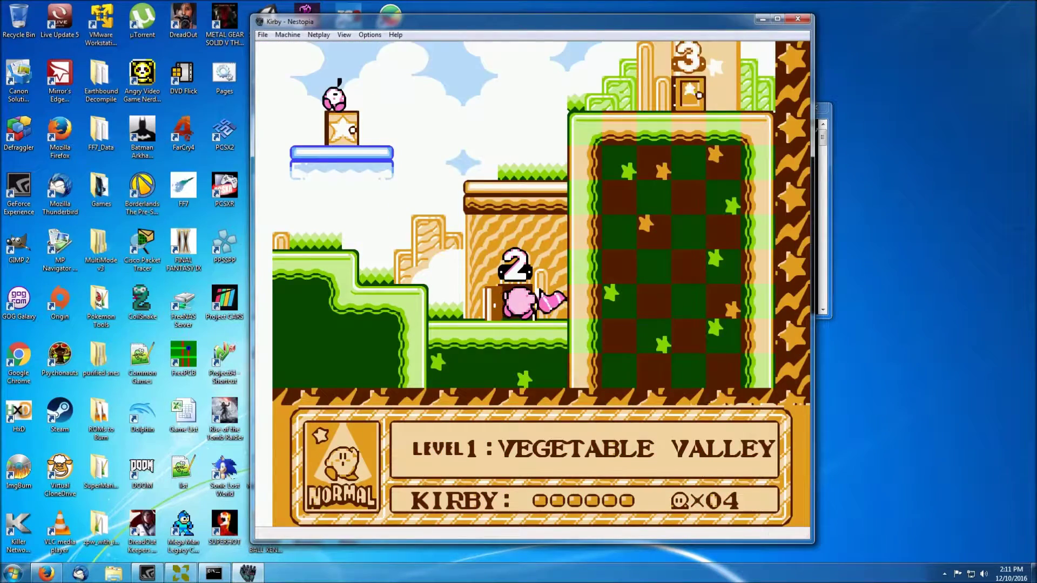
Enter a stage door and play briefly to test the ROM, pause the game and close the emulator.
key("Up")
key("Right")
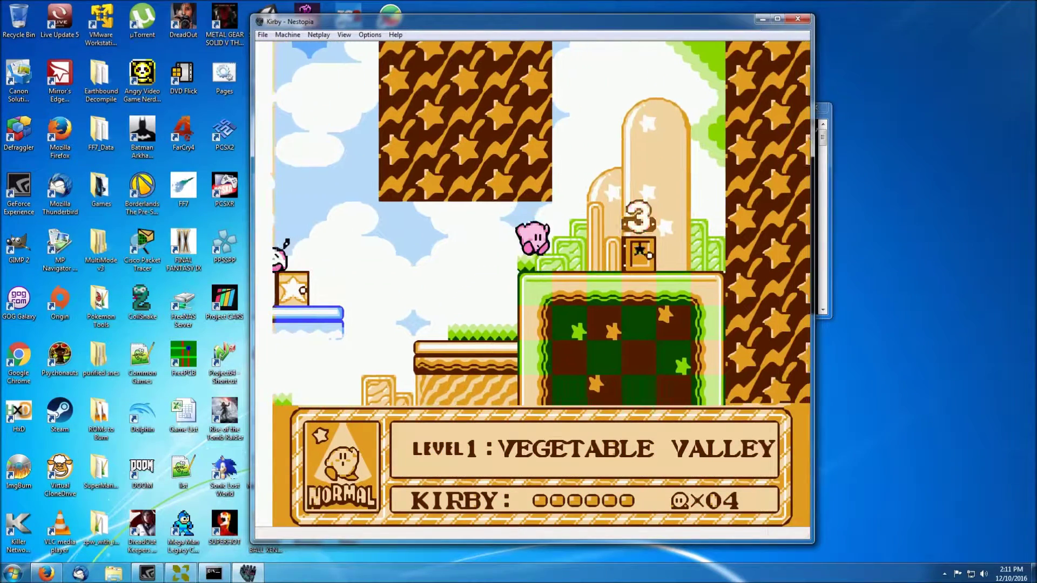
key("Up")
key("Up")
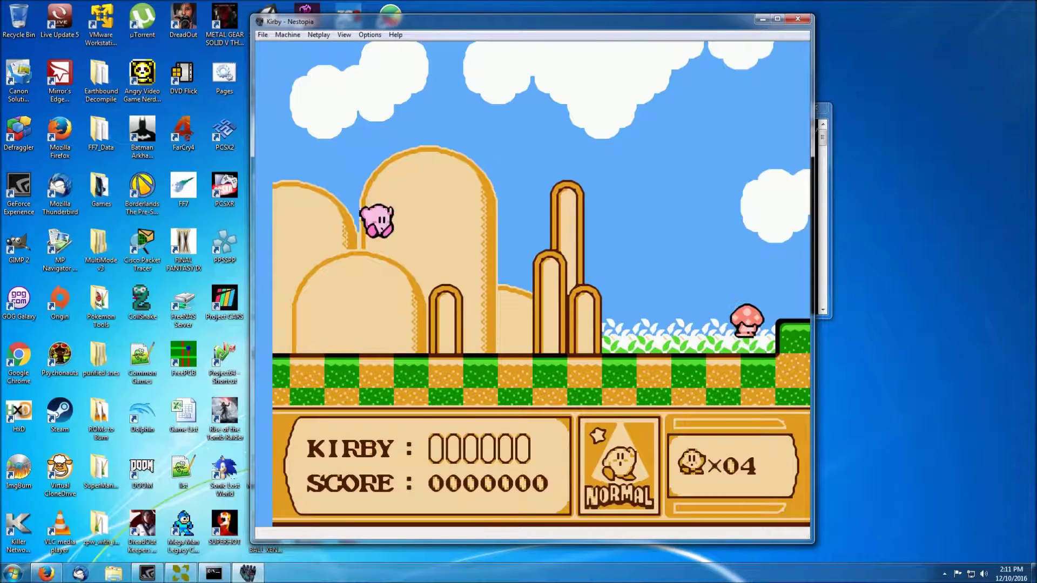
key("Right")
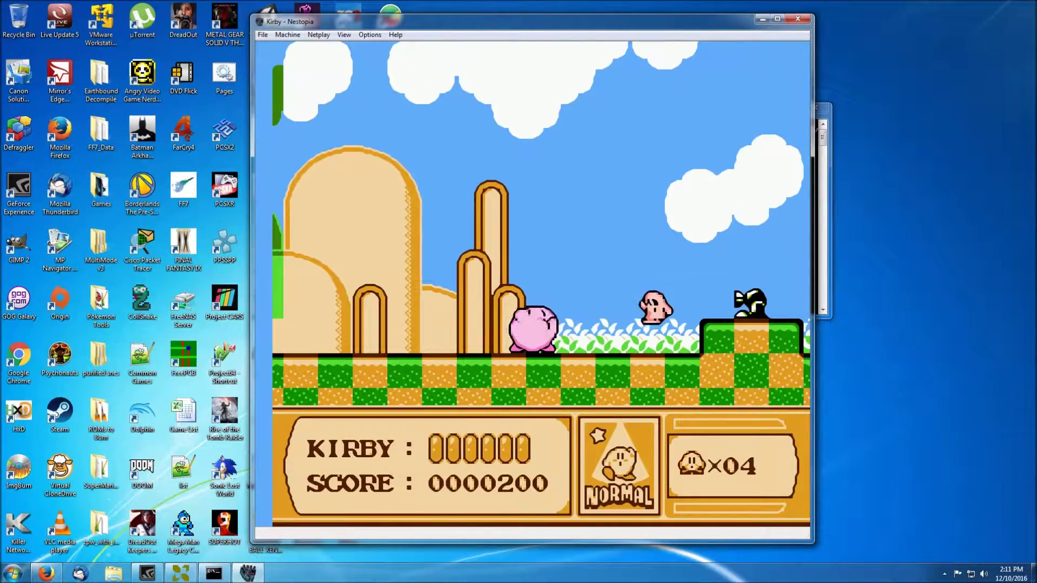
key("Return")
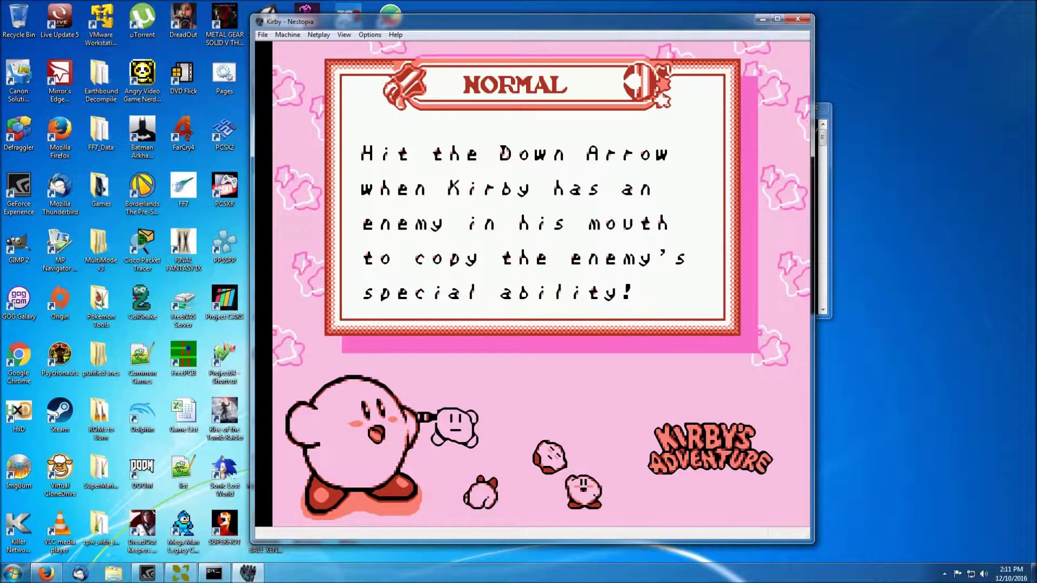
left_click(795, 25)
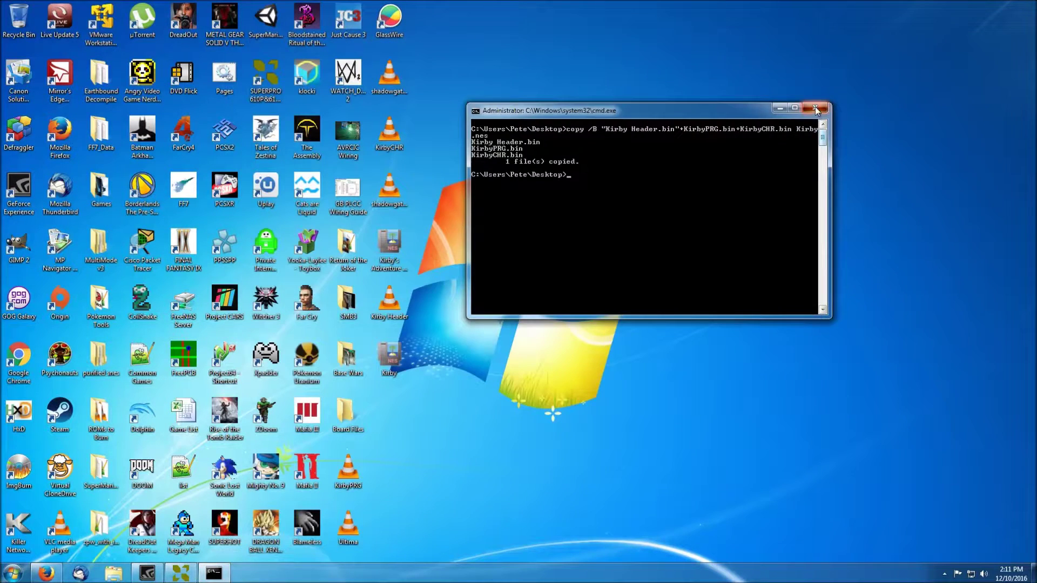
Close the command window and read the PRG chip in the programmer as AMD AM27C020, ignoring the pin contact check.
left_click(815, 106)
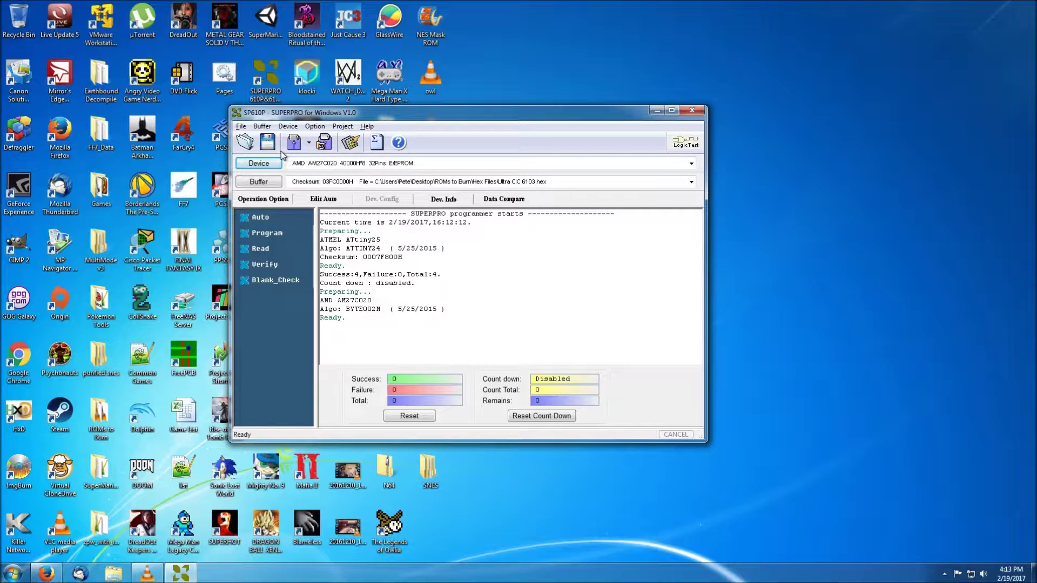
double_click(264, 248)
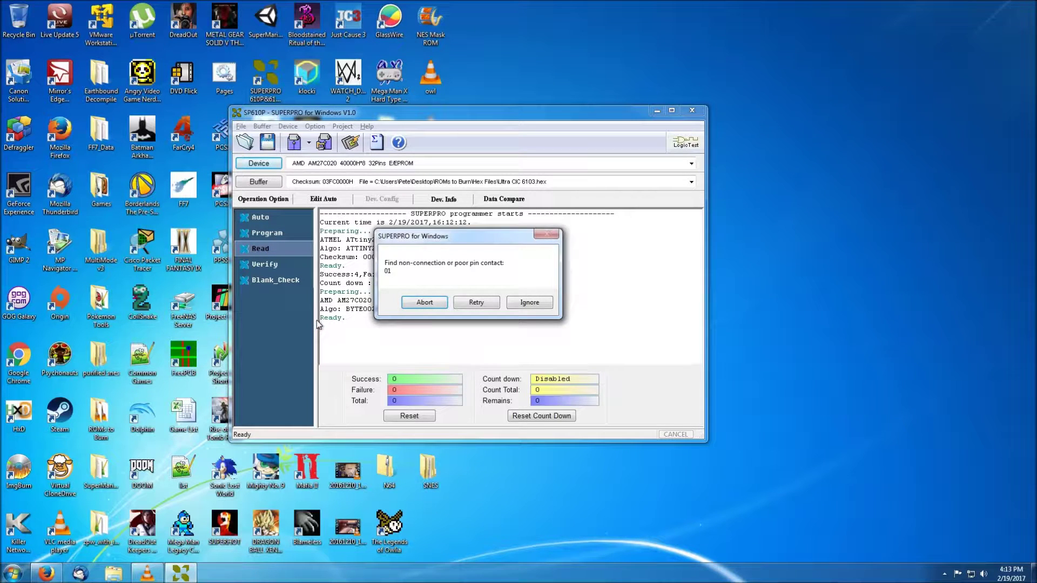
left_click(522, 304)
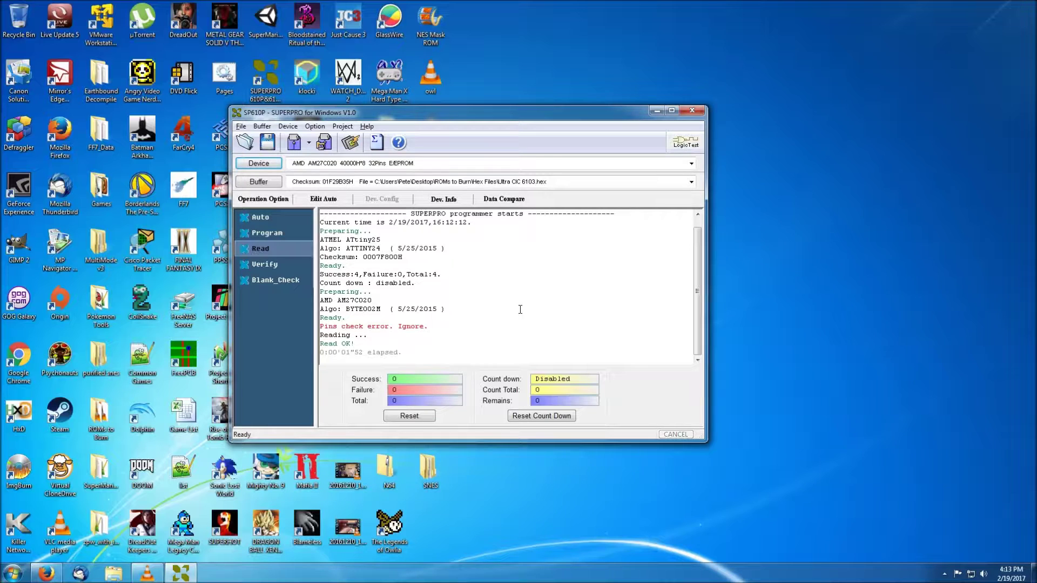
Save the read PRG data as a binary file named mmc5 prg.bin on the desktop.
left_click(268, 142)
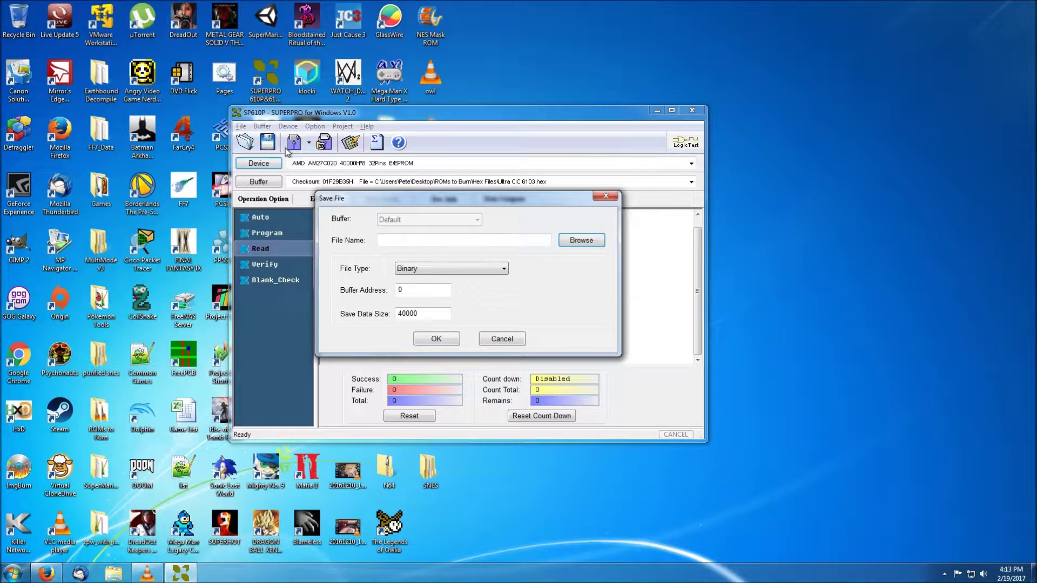
left_click(581, 240)
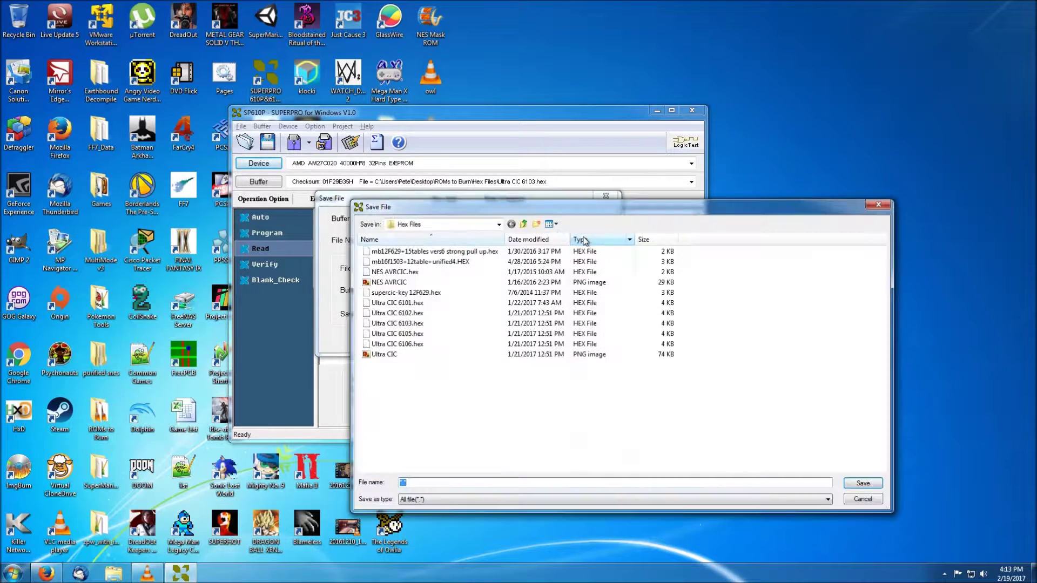
left_click(497, 225)
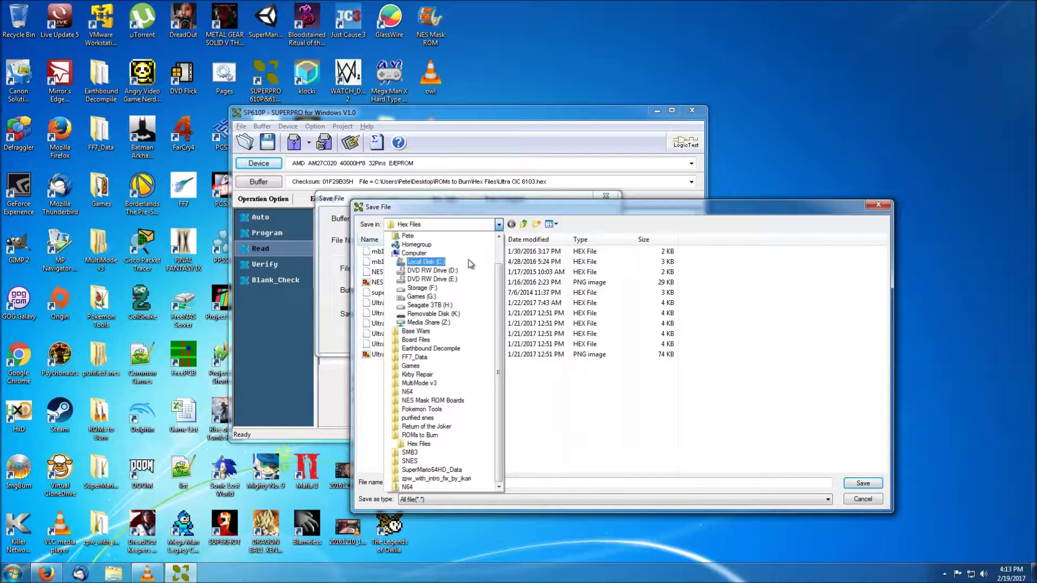
scroll(468, 256, "up", 1)
left_click(459, 238)
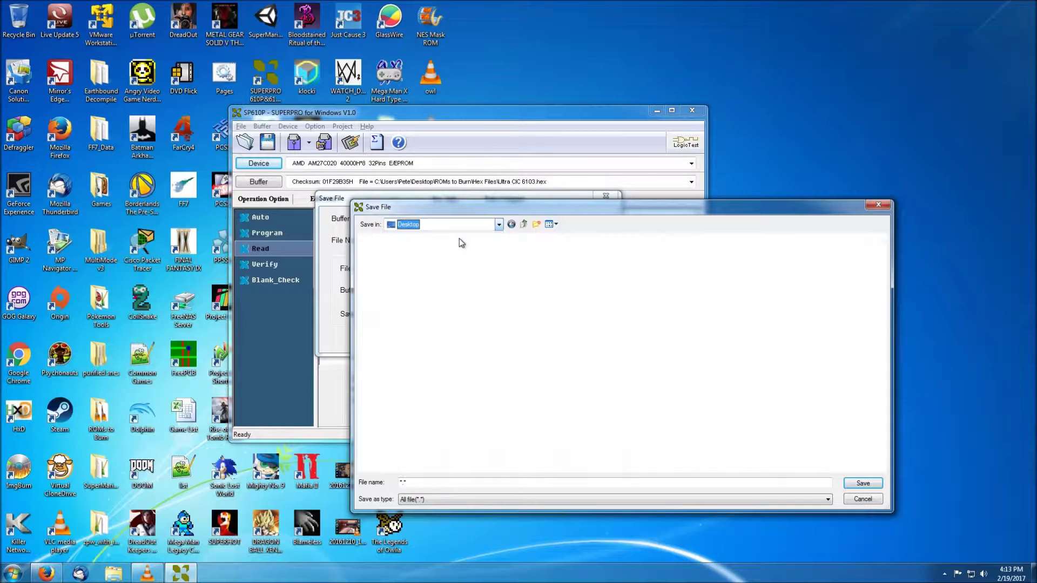
left_click(476, 481)
type("mmmc")
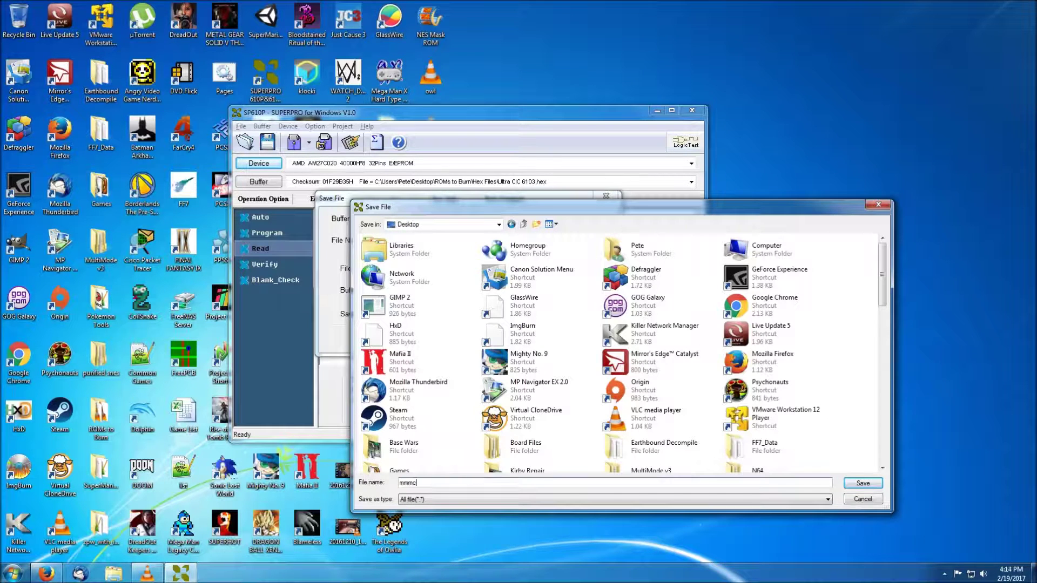
key("BackSpace")
key("BackSpace")
type("c5")
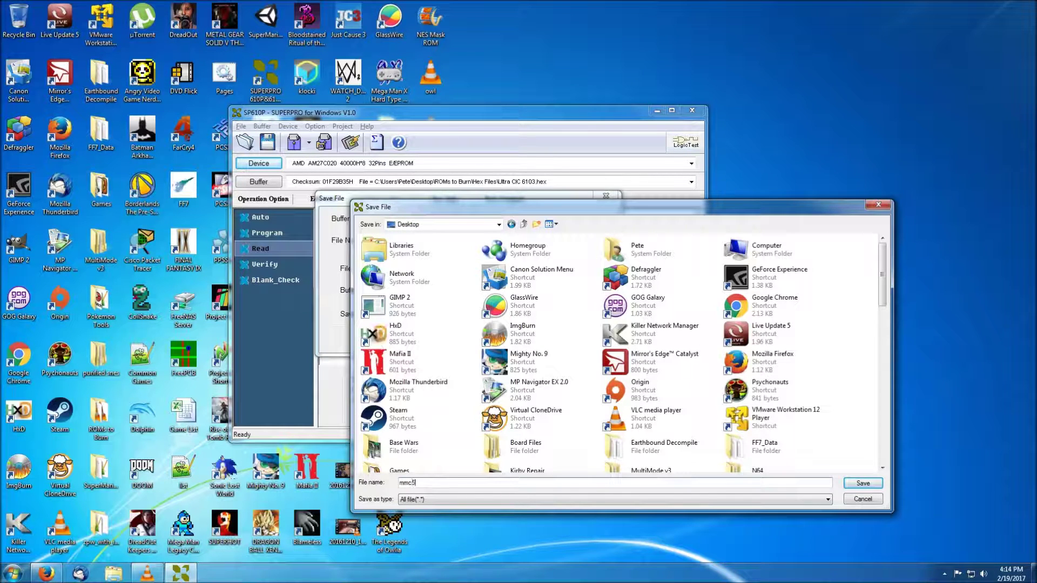
type(" prg.bin")
key("Return")
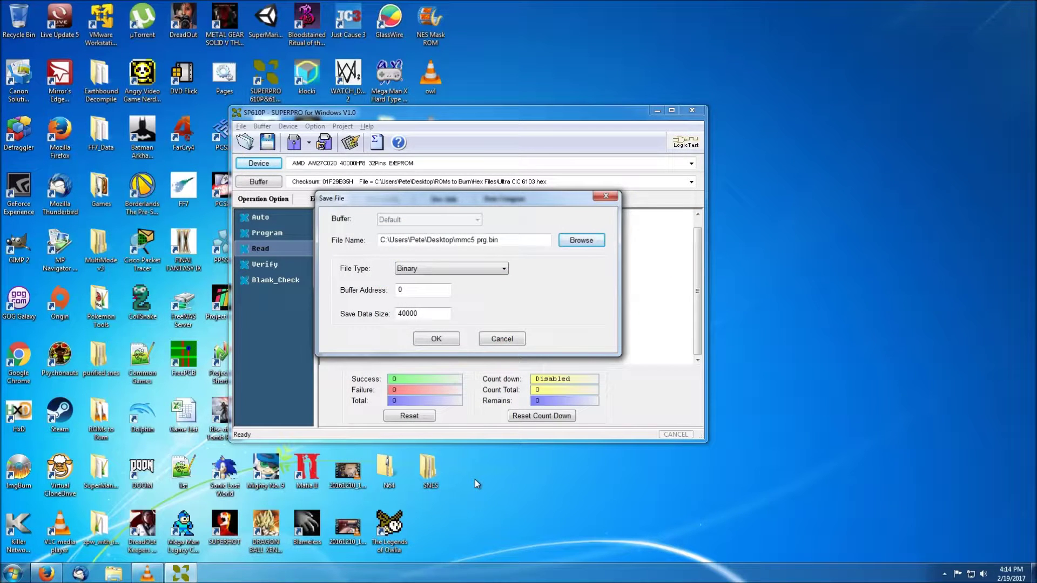
left_click(440, 338)
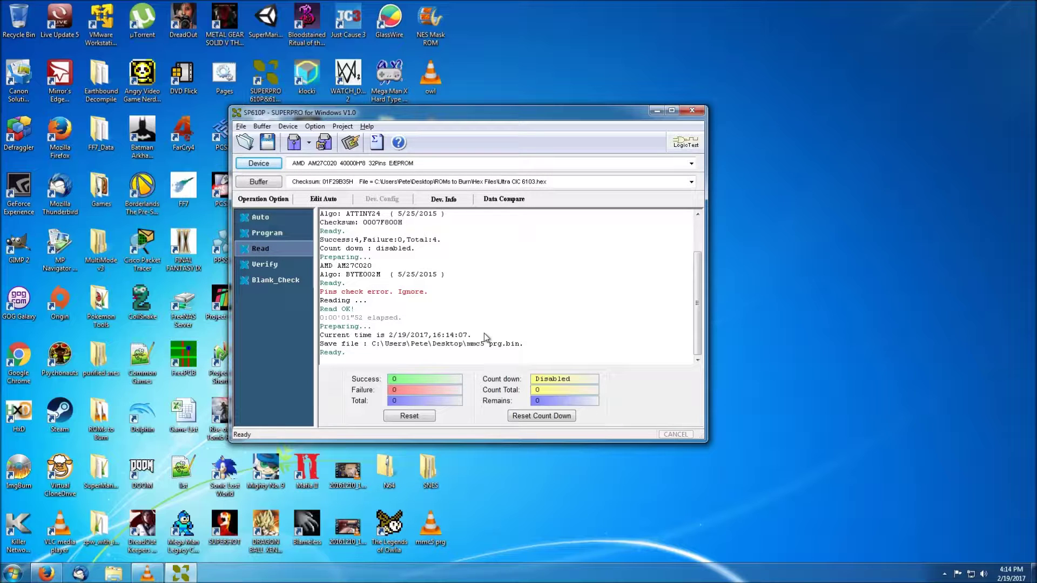
Read the CHR chip, ignoring the pin contact check, and save its data to the desktop as mmc5 chr.bin.
key("Return")
left_click(527, 302)
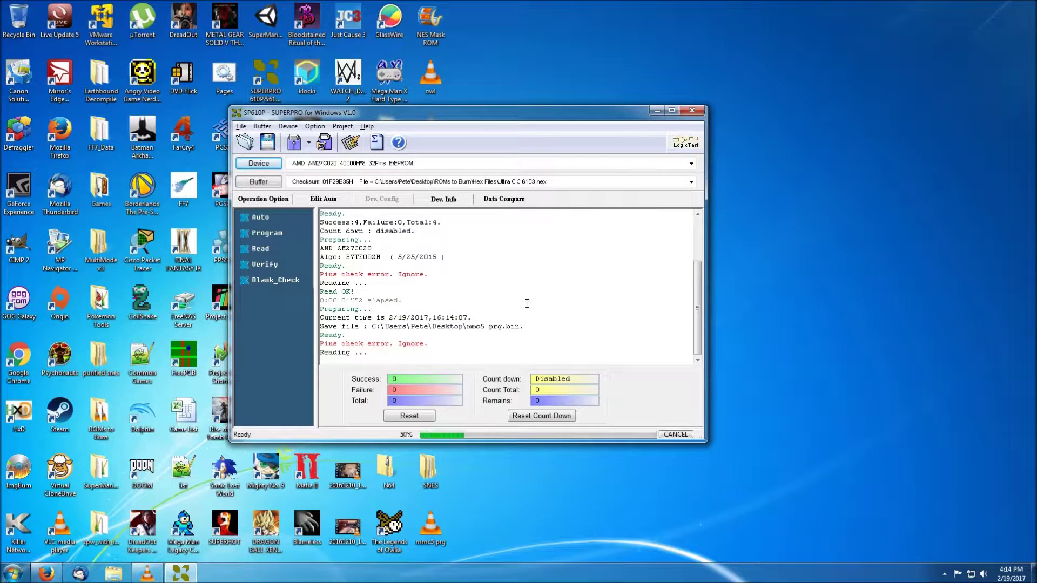
left_click(268, 142)
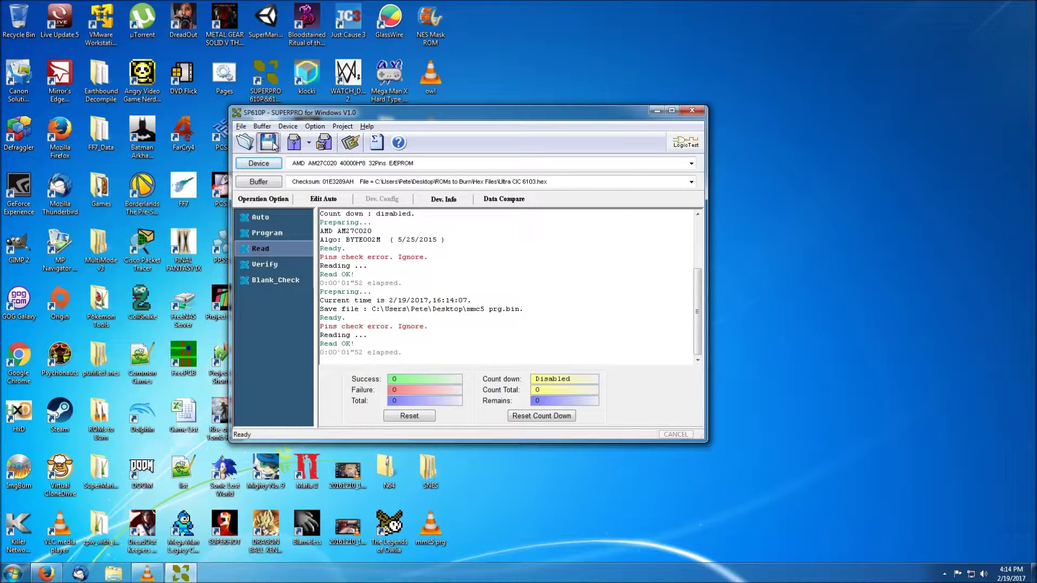
left_click(570, 241)
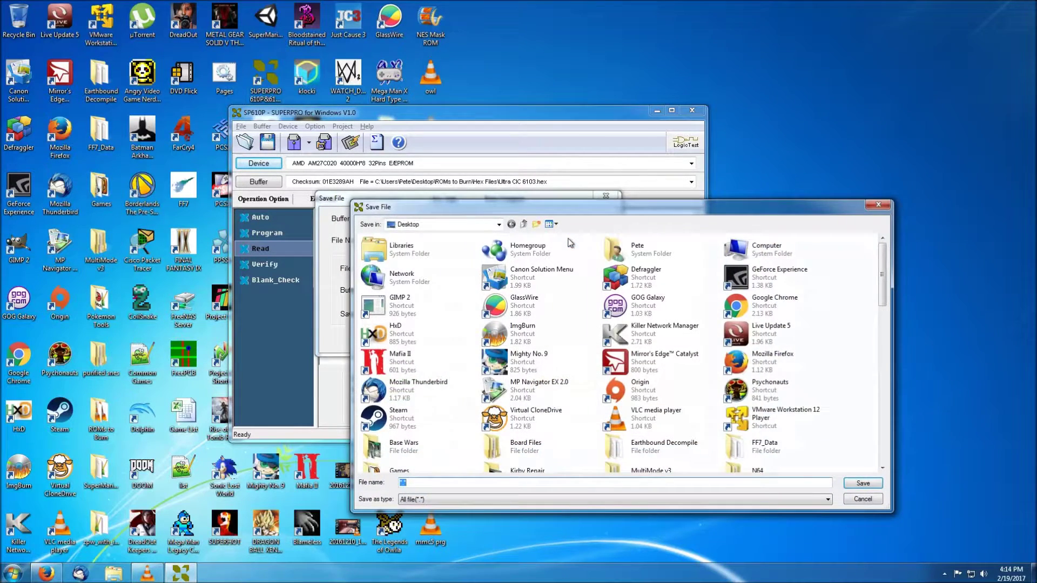
type("mmc5")
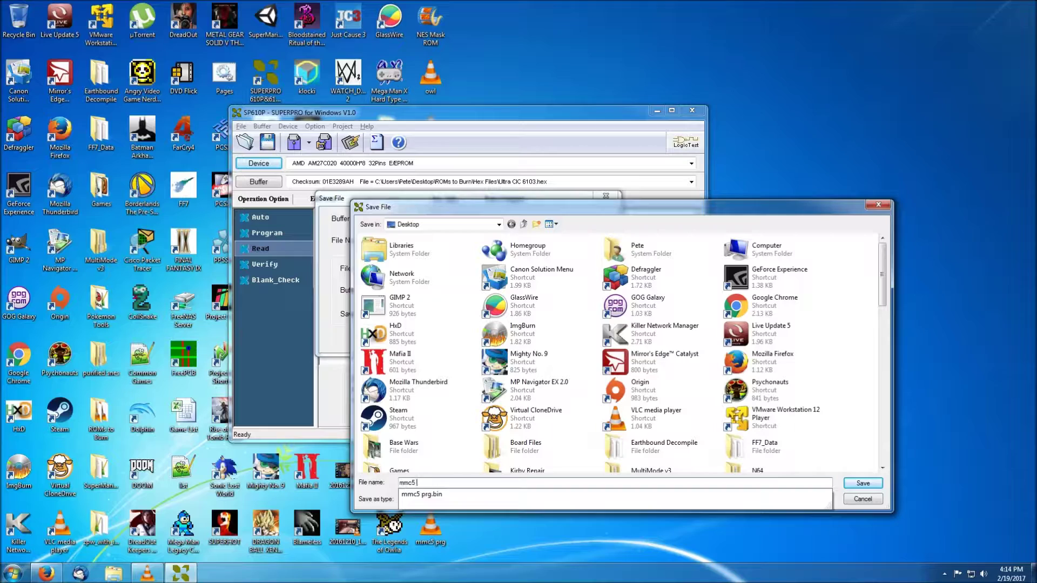
type(" chr.bin")
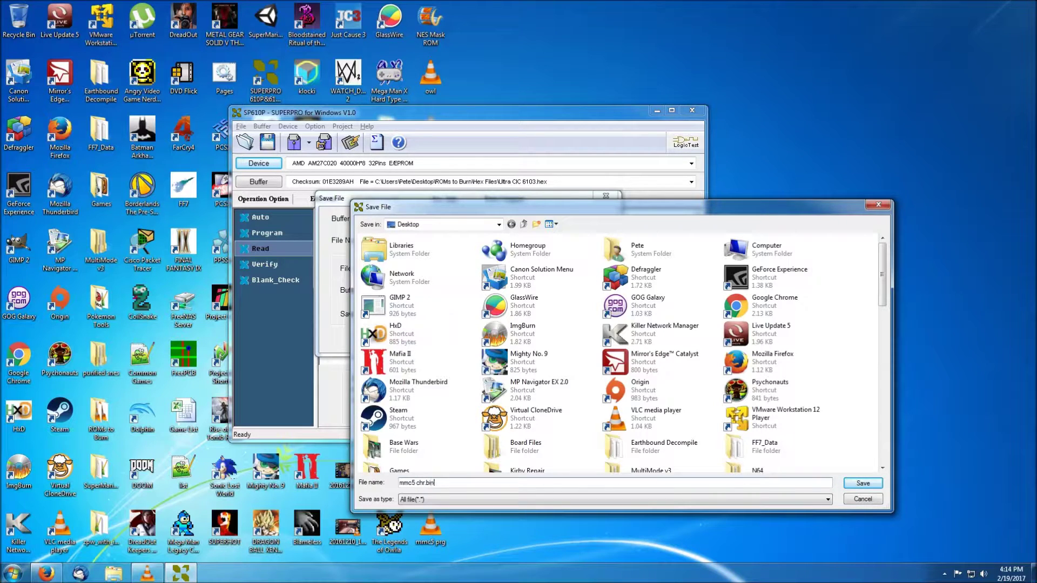
key("Return")
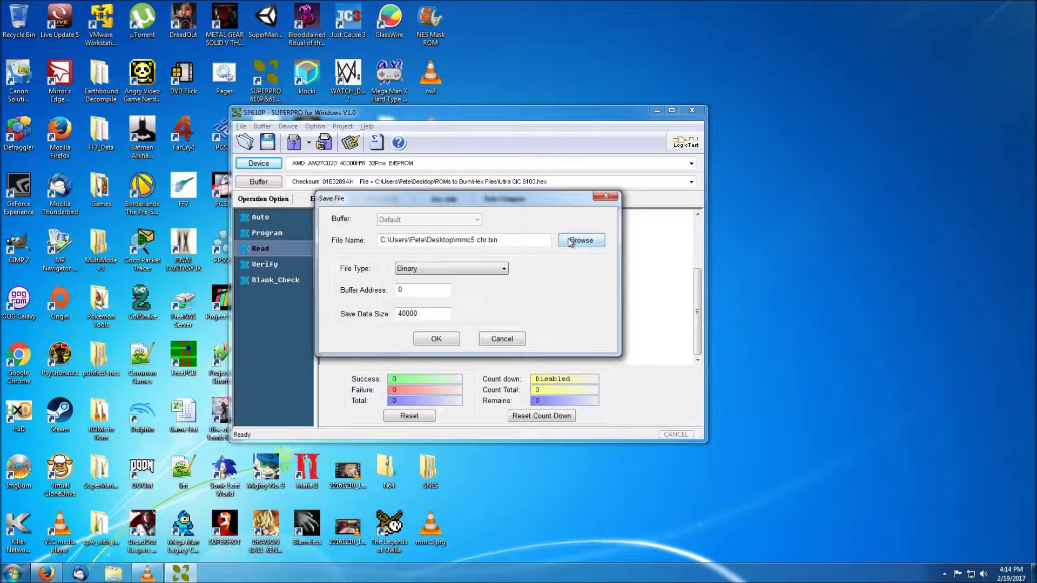
left_click(446, 339)
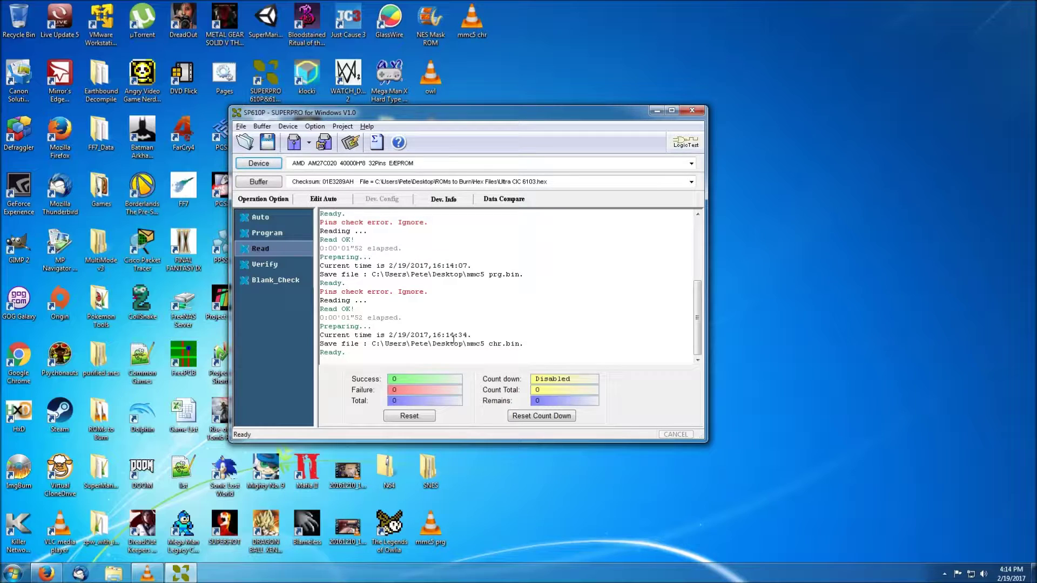
Minimize the programmer and display the file hashes of the mmc5 prg file, with its properties window moved up.
left_click(655, 112)
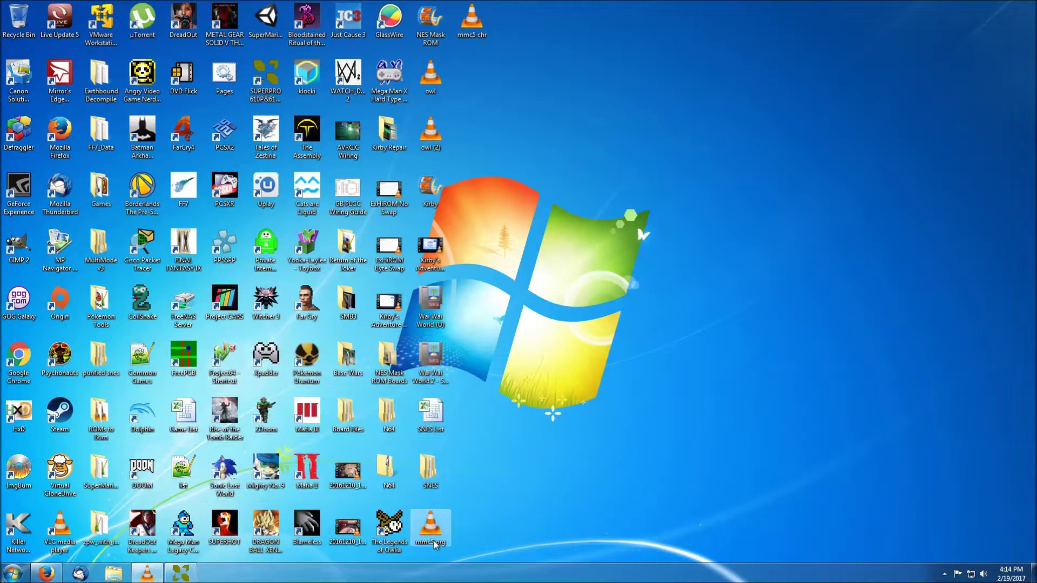
right_click(453, 522)
left_click(458, 522)
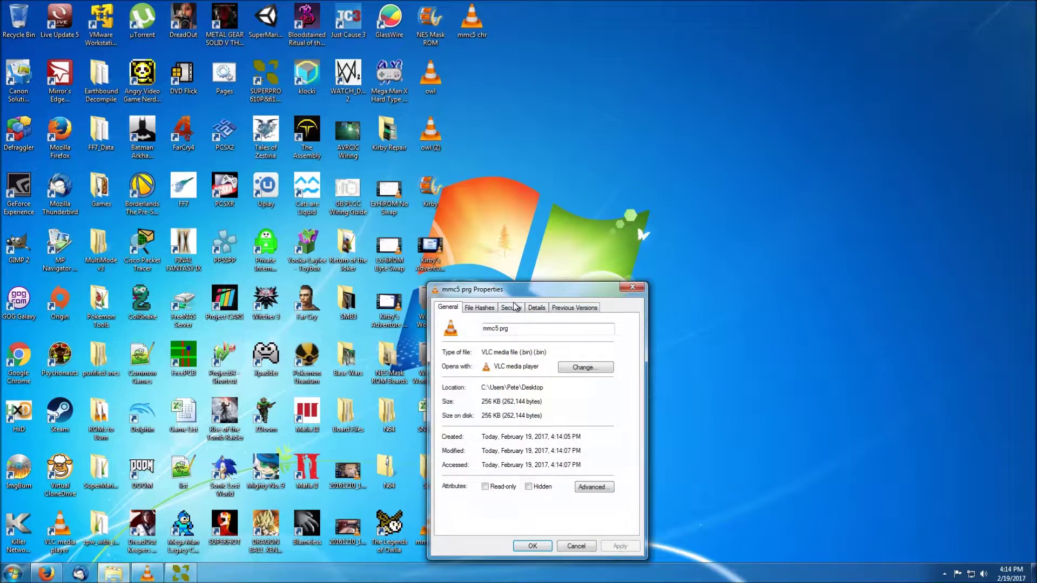
left_click(480, 308)
left_click_drag(501, 289, 504, 167)
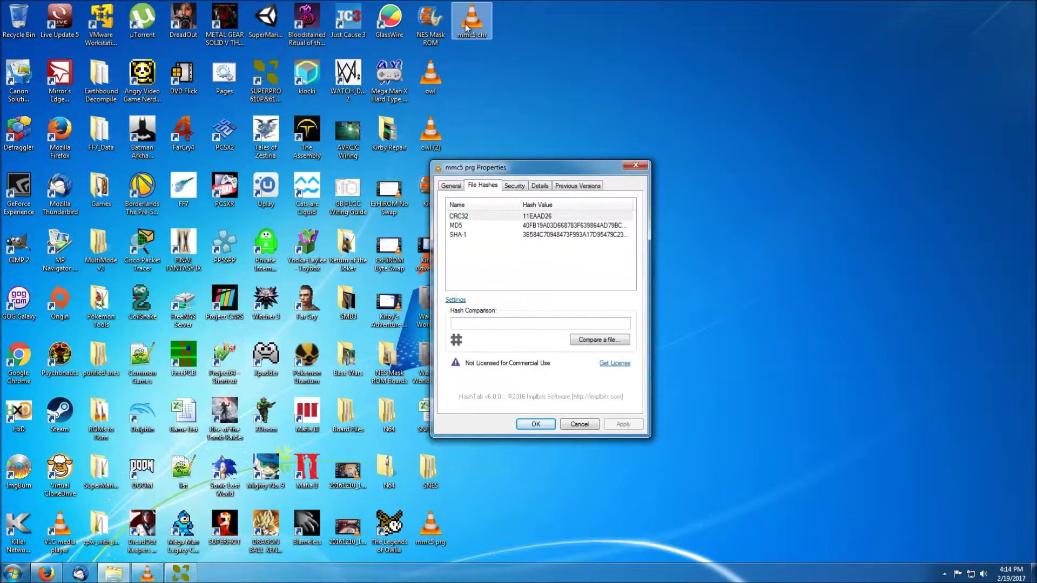
Display the file hashes of the mmc5 chr file and place its properties window below the PRG hashes.
right_click(467, 23)
left_click(504, 243)
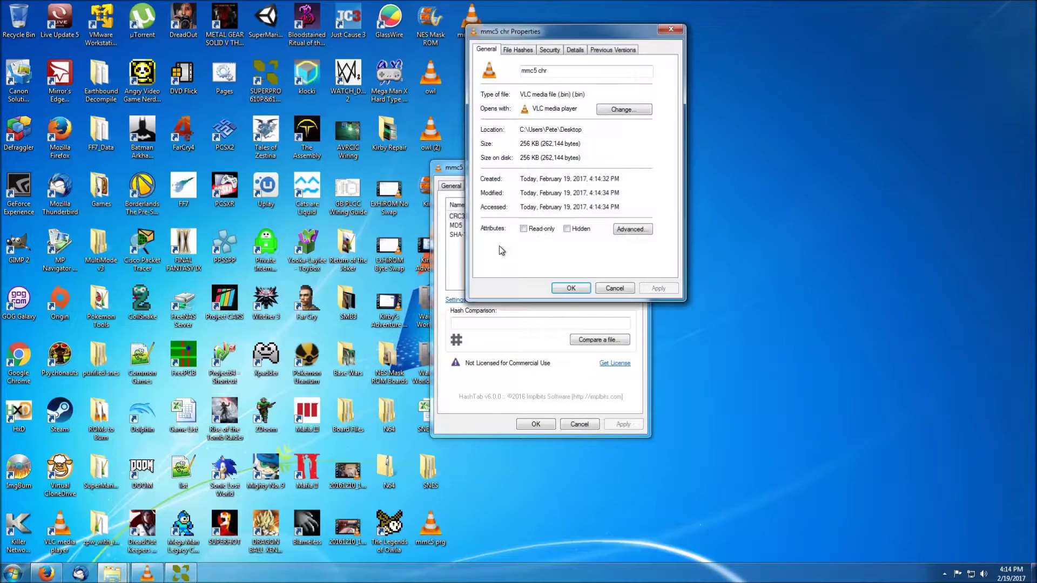
left_click(518, 48)
left_click_drag(514, 32, 484, 263)
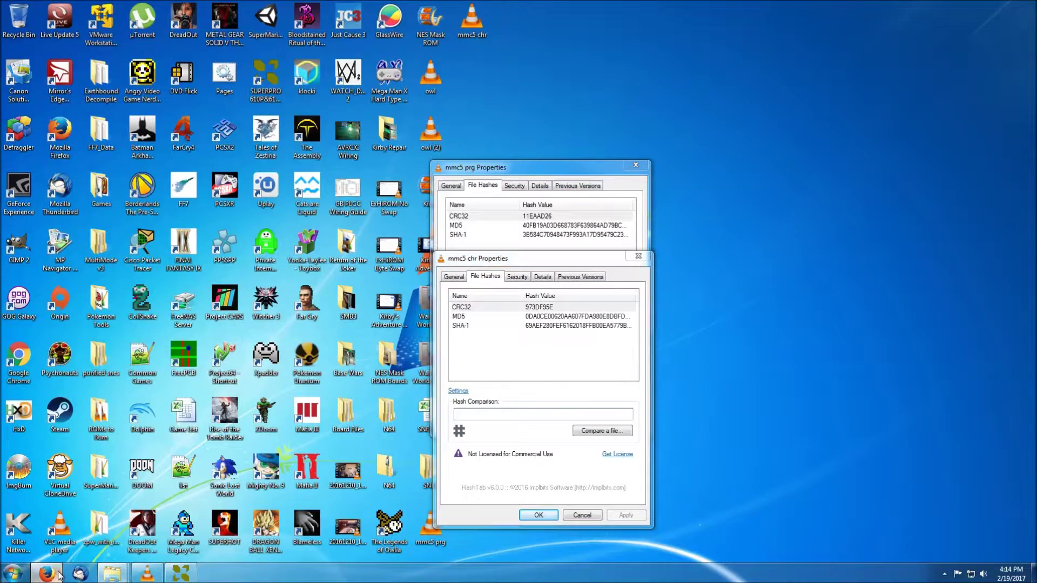
Compare both files' CRC32 hashes with the Romance of the Three Kingdoms II profile in NesCartDB, and close both properties windows.
left_click(46, 573)
mouse_move(121, 571)
left_click(127, 513)
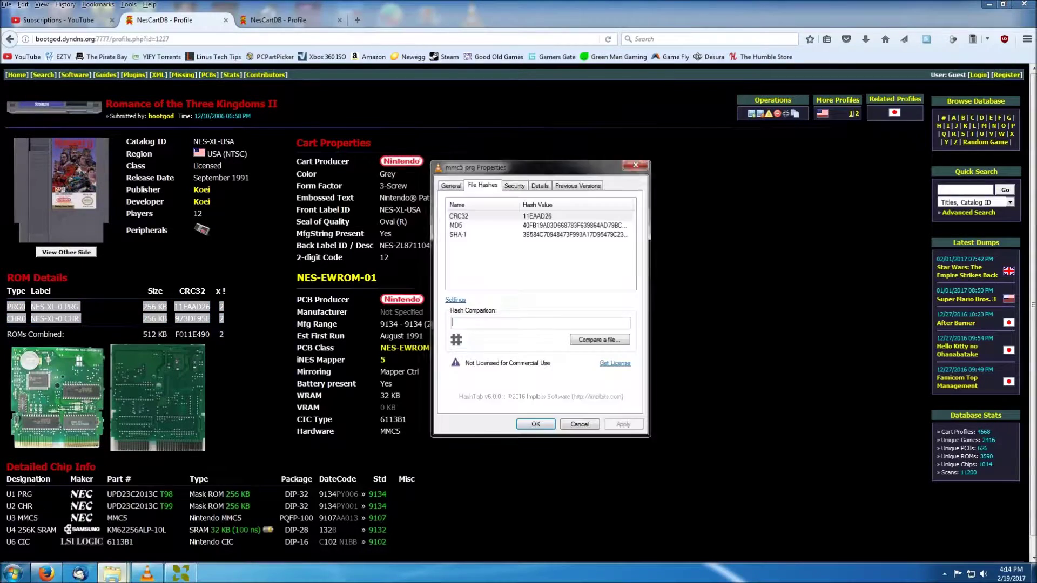
left_click(176, 495)
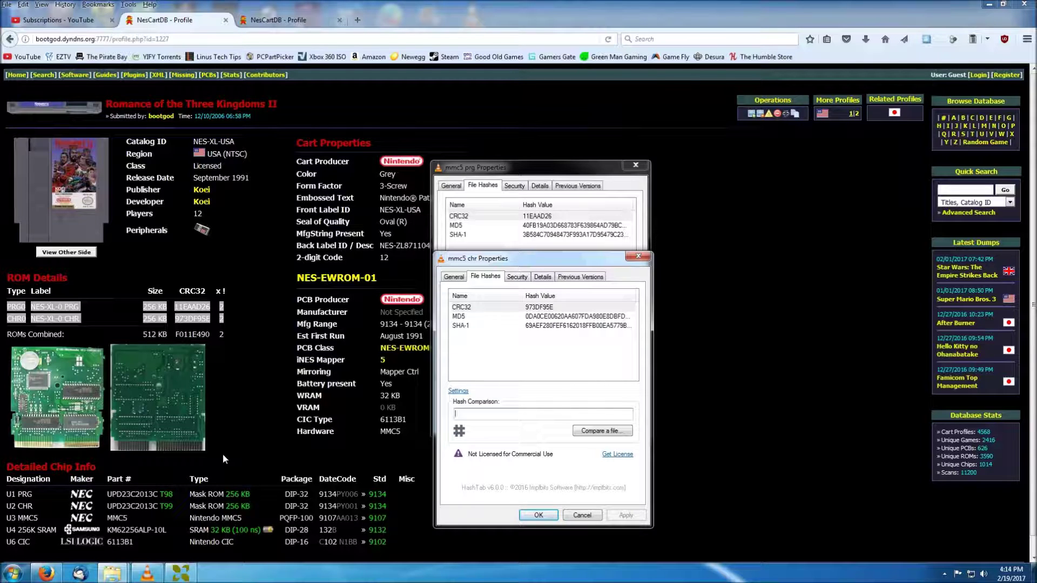
left_click(173, 324)
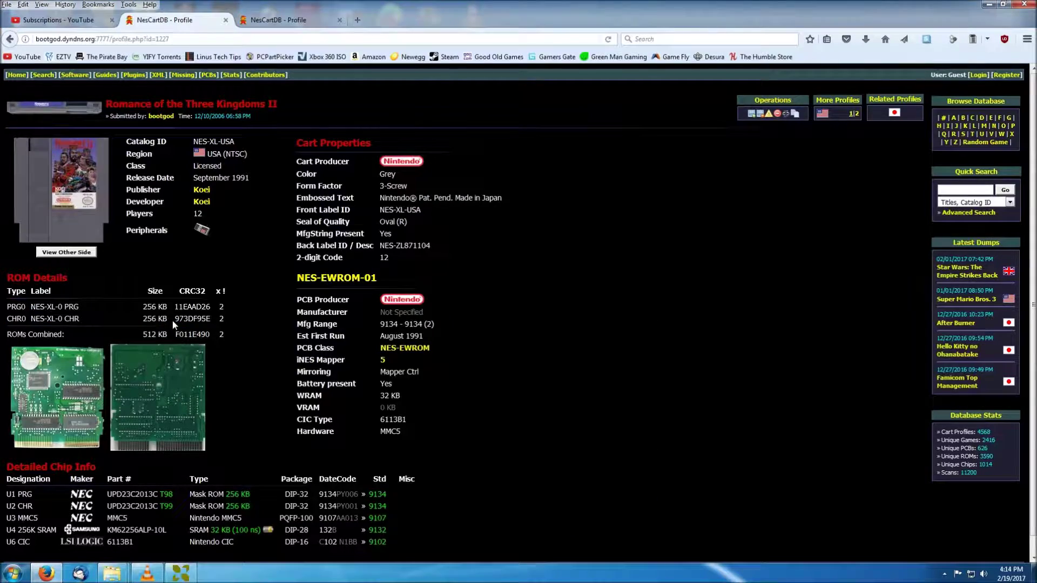
left_click(990, 5)
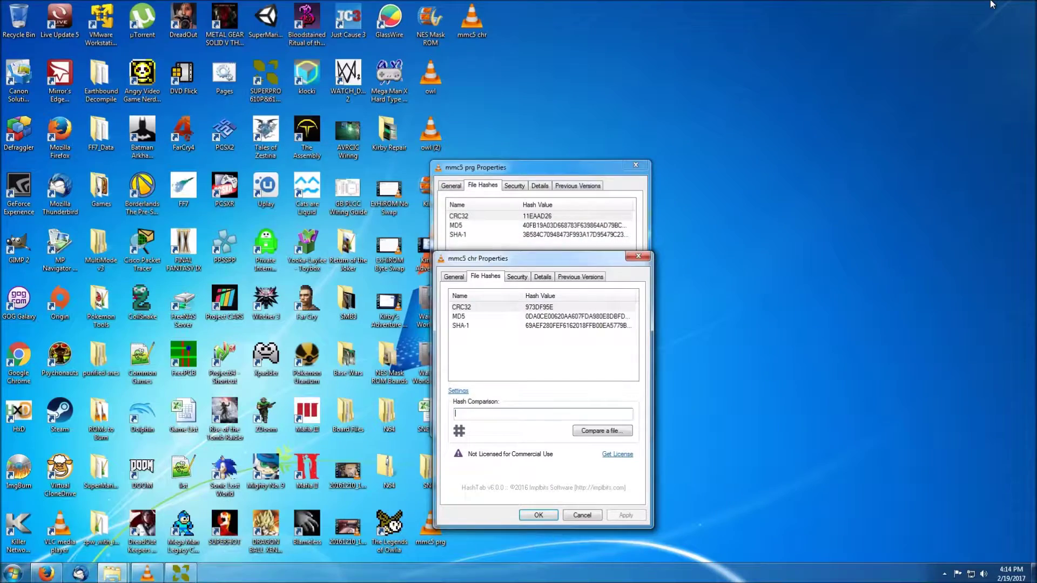
left_click(639, 256)
left_click(636, 165)
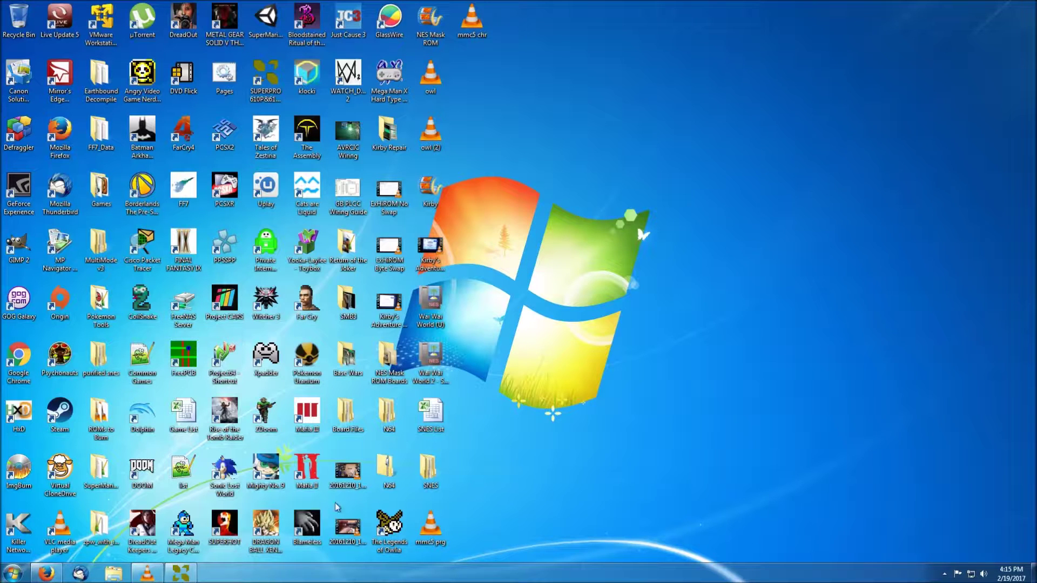
Switch back to the SUPERPRO programmer, select the AMD AM27C080 as the device and dismiss its device information.
left_click(180, 573)
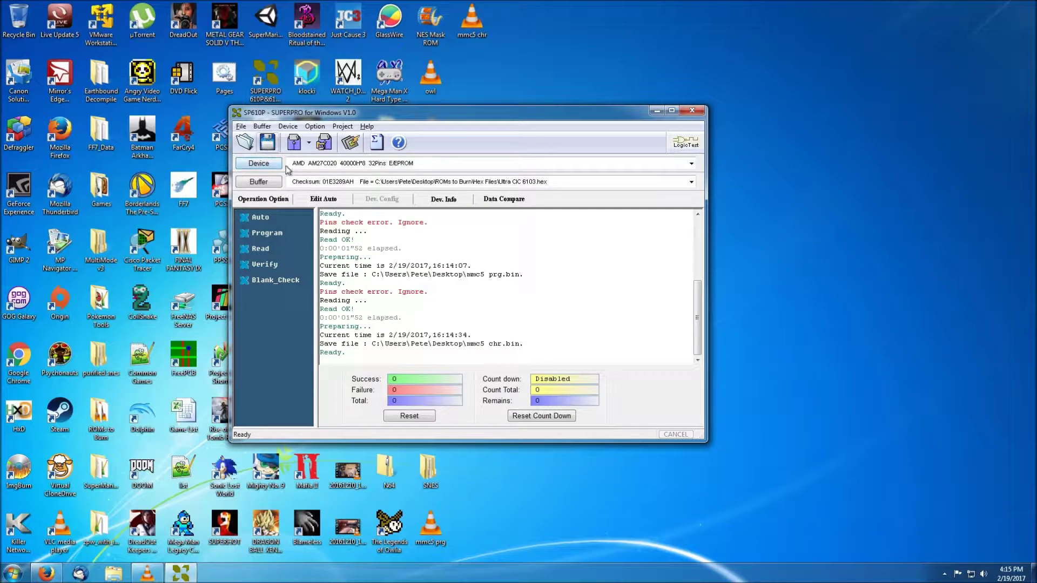
left_click(258, 163)
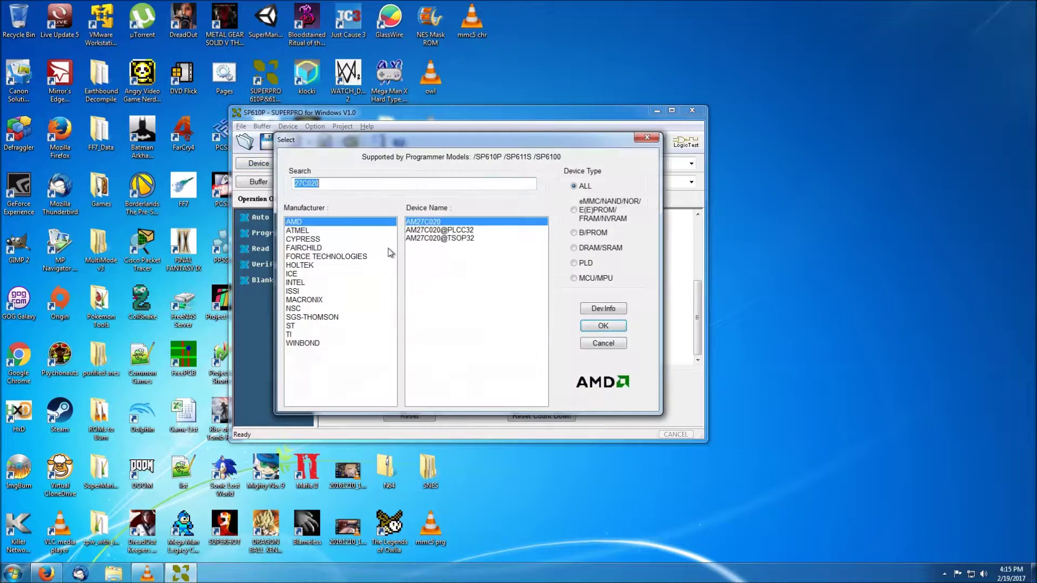
left_click(314, 184)
type("8")
double_click(426, 222)
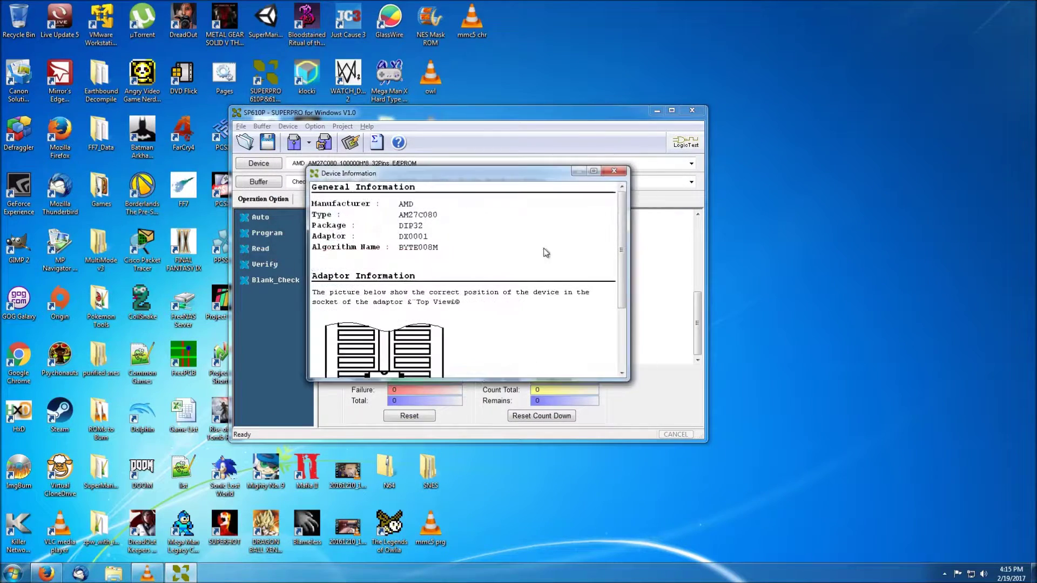
left_click(614, 175)
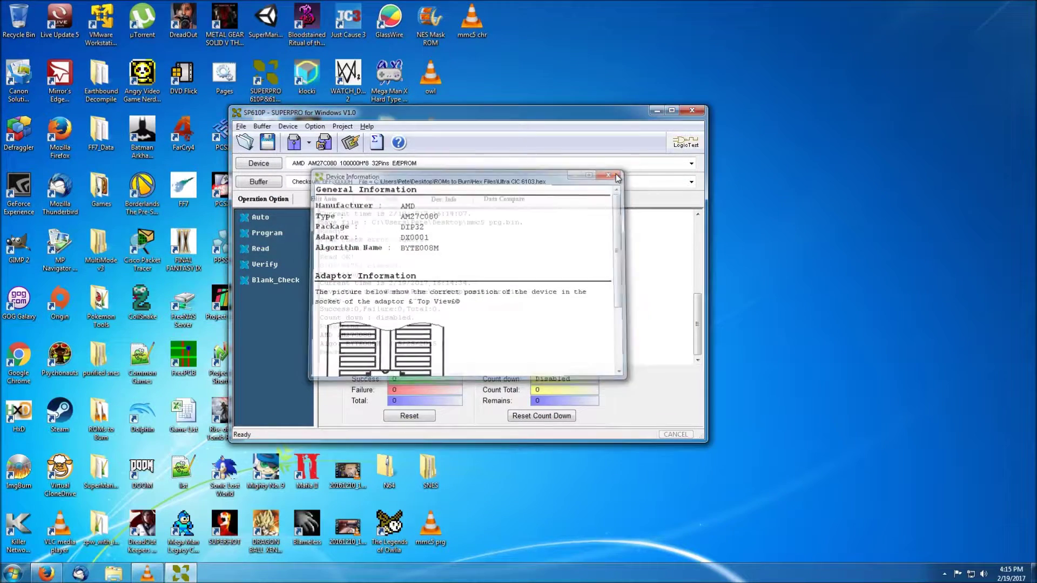
Read the chip with the programmer and save the buffer to the desktop as a binary file named madden95.sfc.
left_click(267, 254)
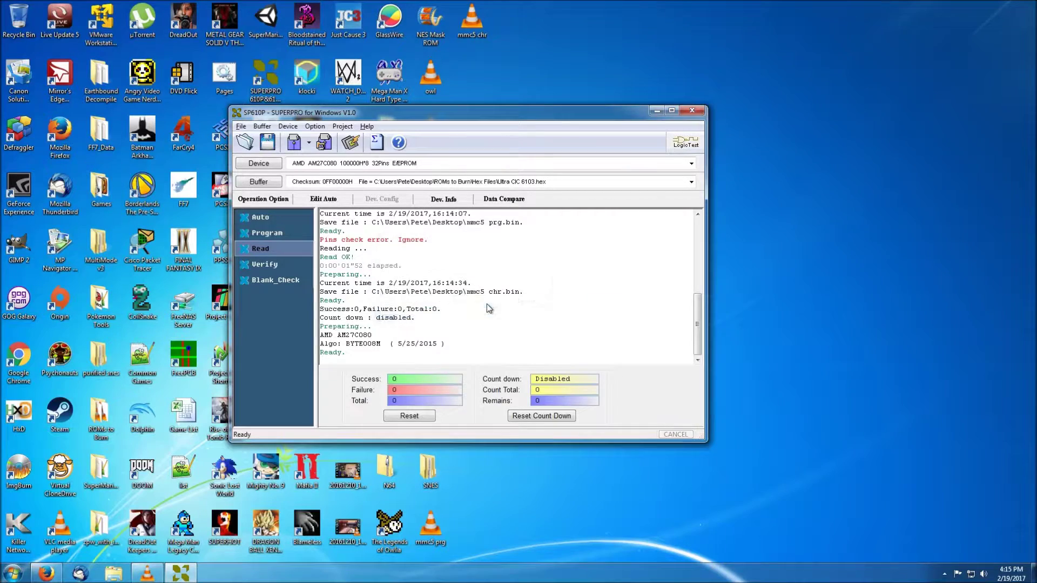
left_click(480, 301)
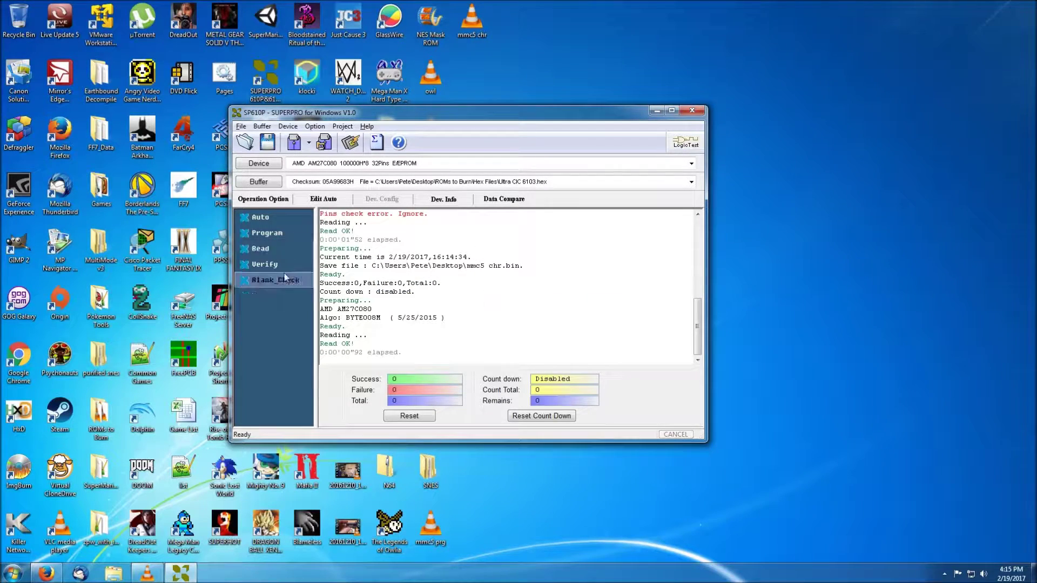
left_click(268, 143)
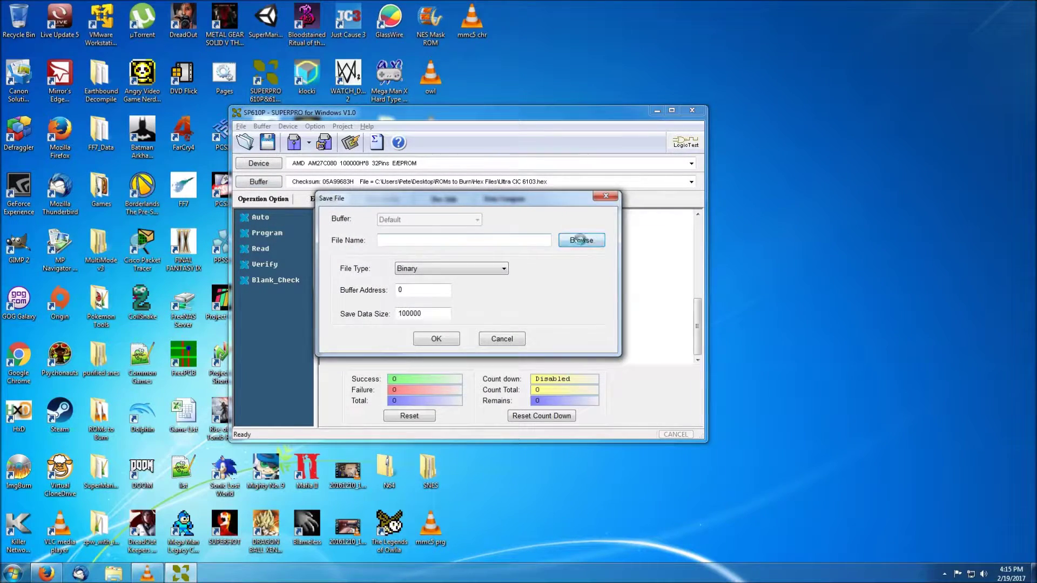
left_click(579, 239)
type("ma")
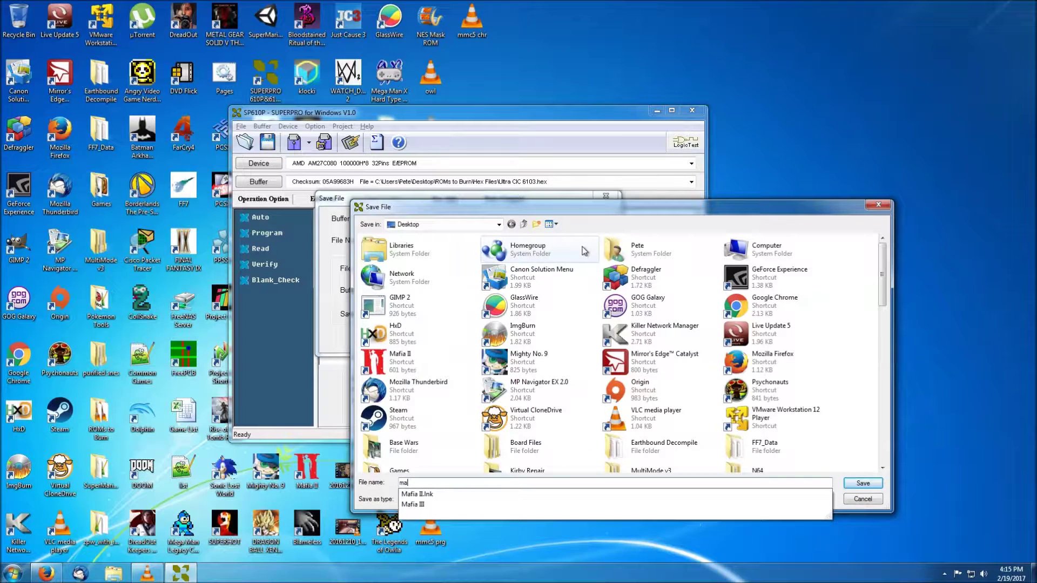
type("dden9")
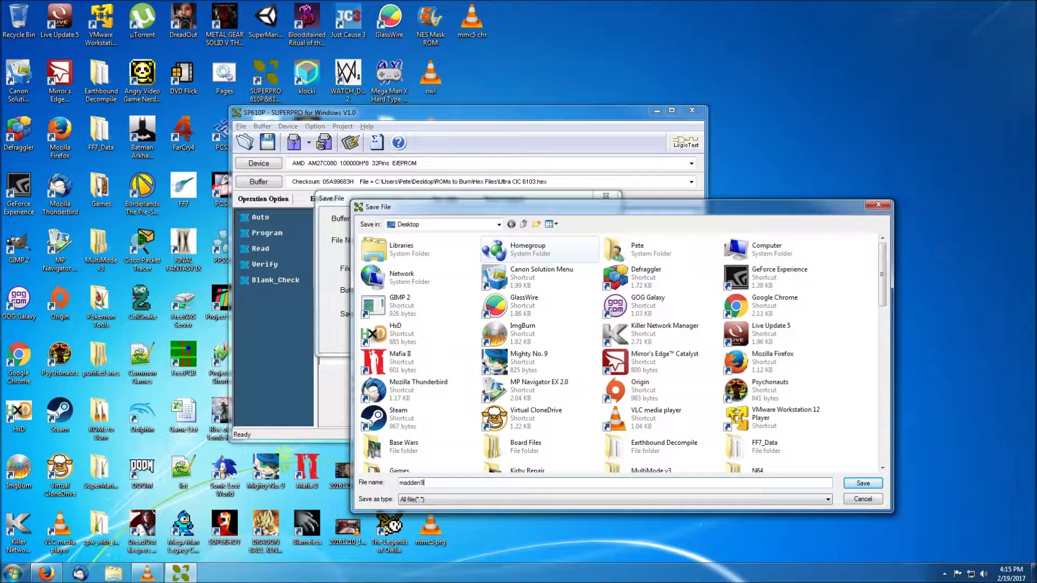
type("5.sfc")
left_click(862, 483)
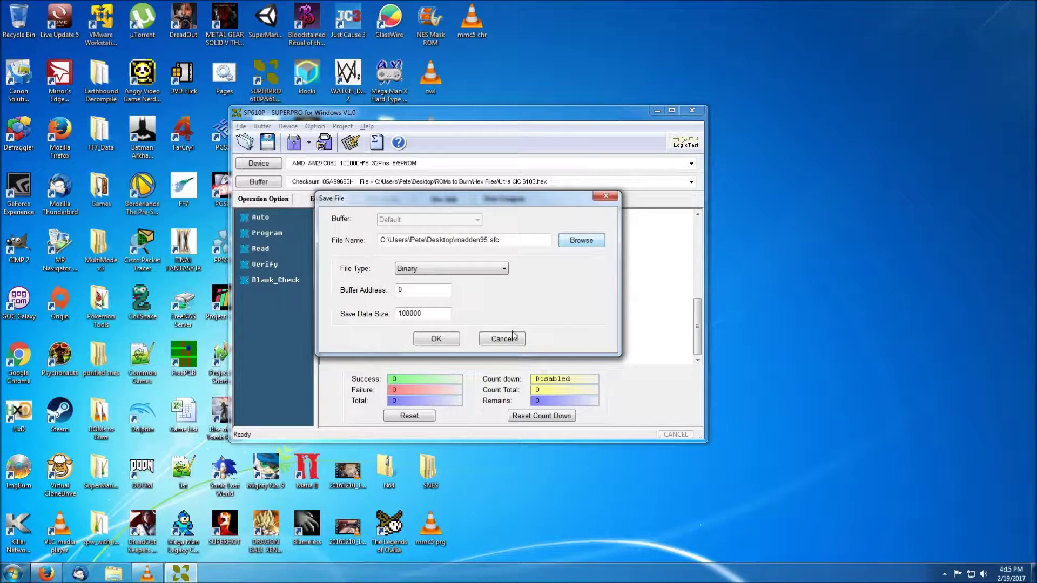
left_click(441, 339)
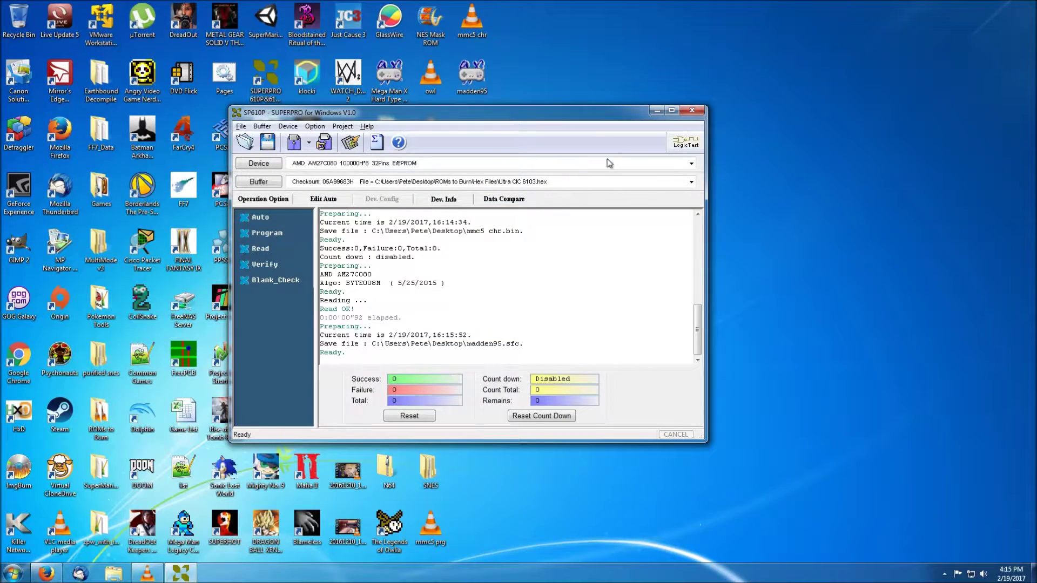
Open the madden95 dump in Snes9X, hold its startup ROM information on screen to check the checksum, and close the emulator.
double_click(478, 80)
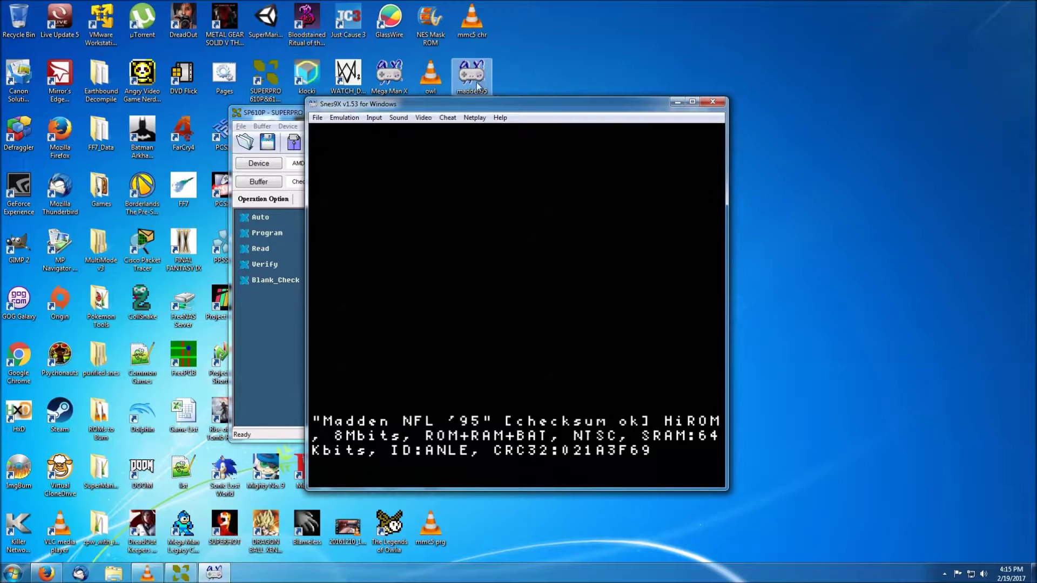
left_click(344, 118)
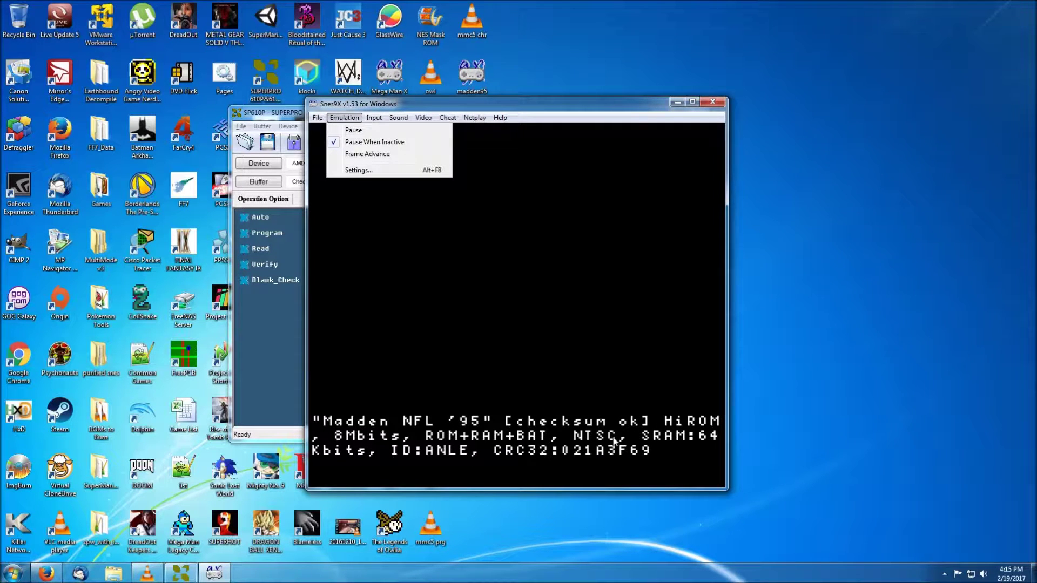
left_click(712, 103)
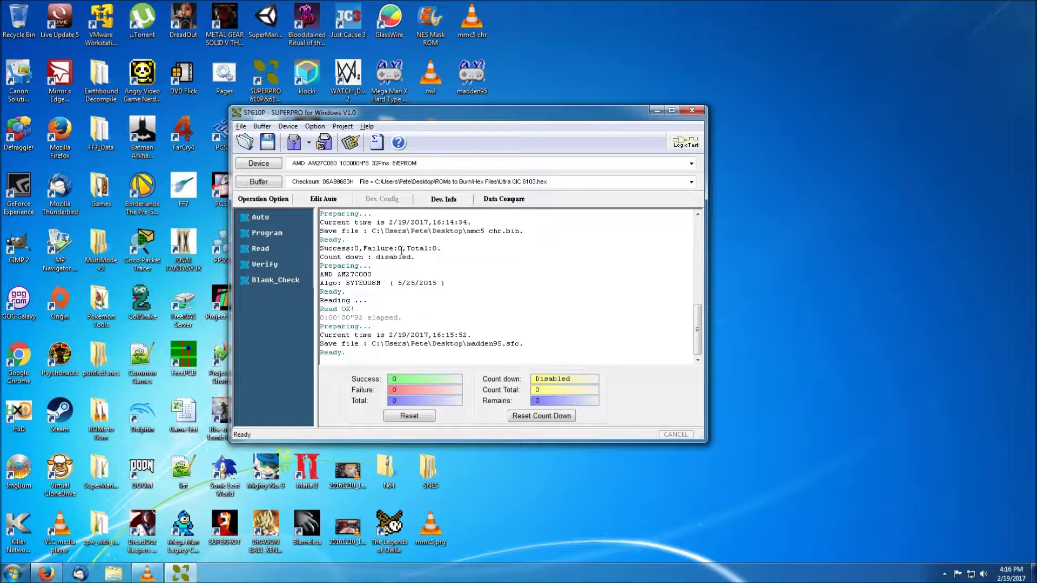
Read the second SNES chip and save the buffer to the desktop as superplay.sfc.
left_click(247, 250)
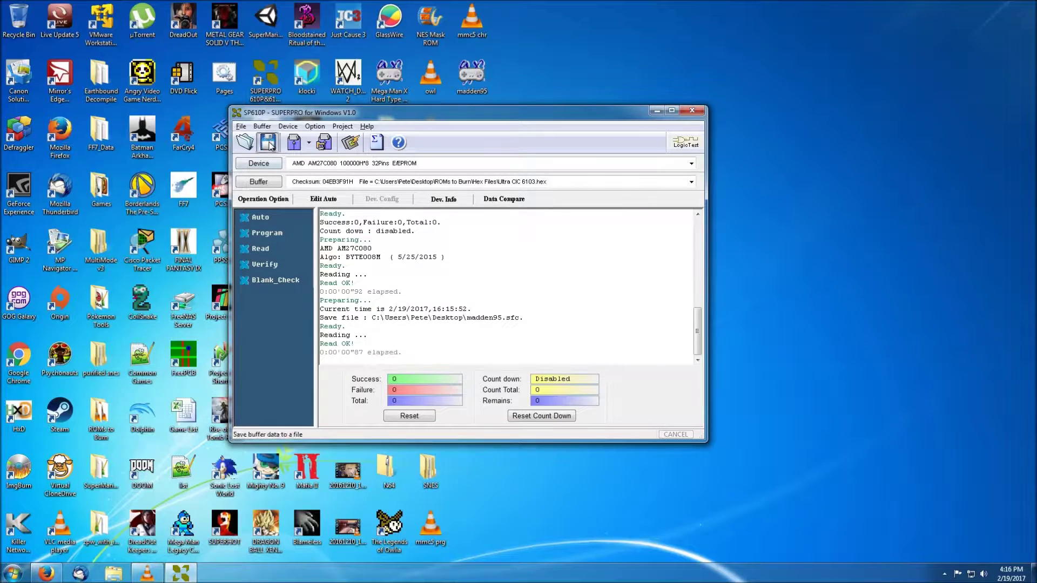
left_click(268, 143)
left_click(574, 243)
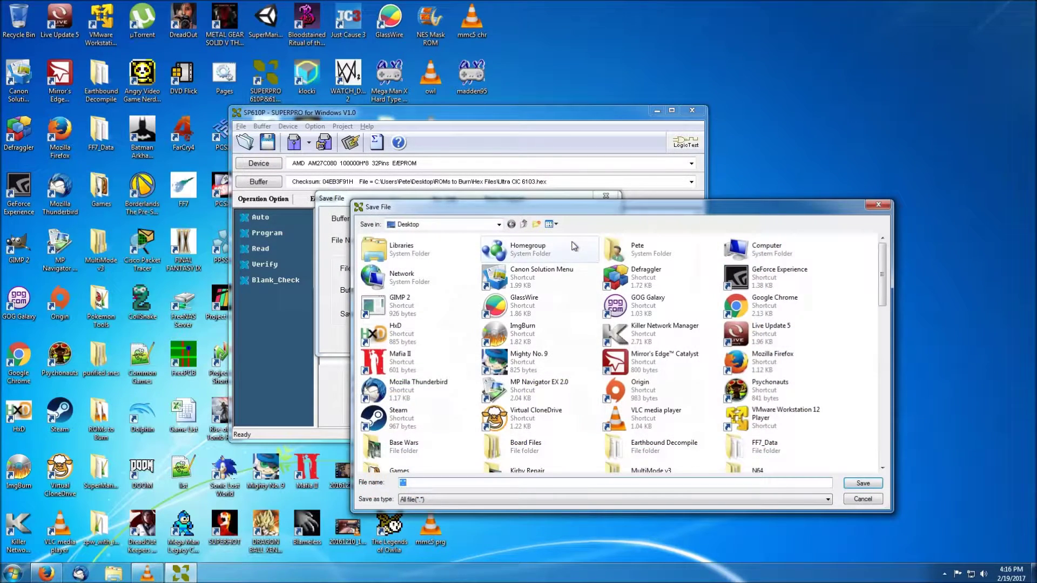
type("superplay.sfc")
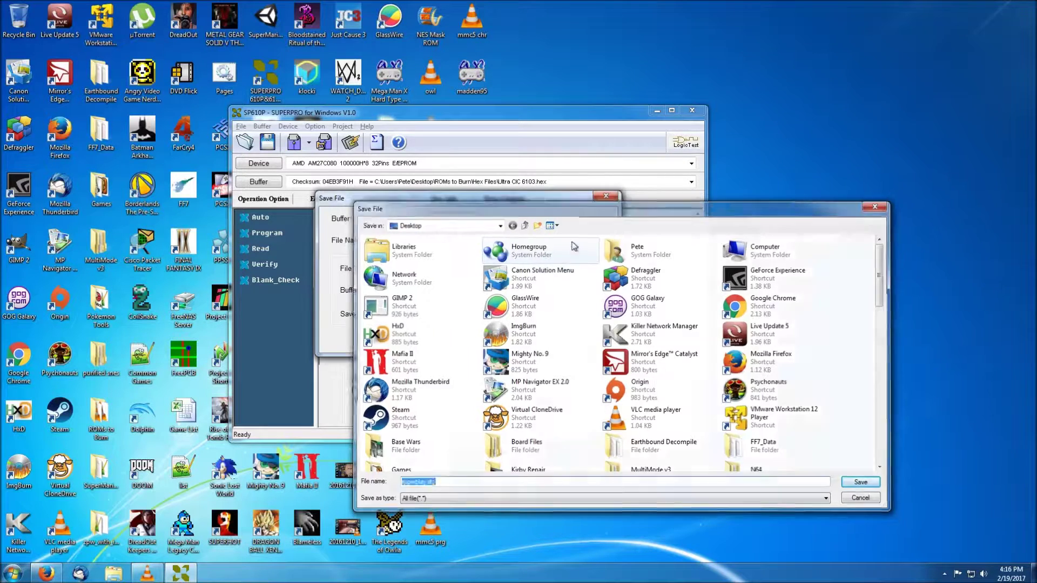
key("Return")
left_click(426, 341)
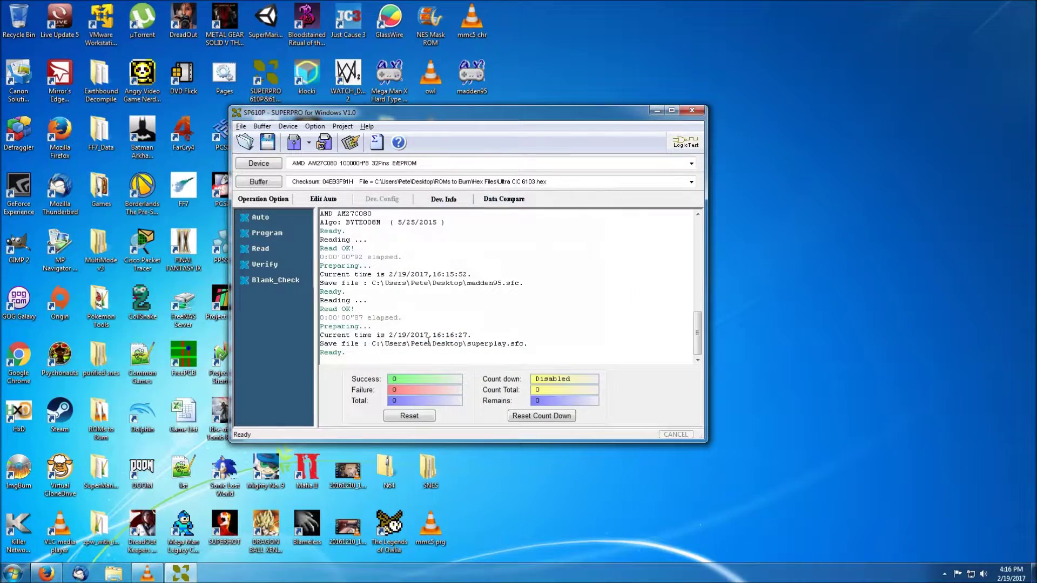
Minimize the programmer, run the superplay dump in Snes9X to check its ROM information and checksum, and close the emulator.
left_click(657, 109)
double_click(472, 130)
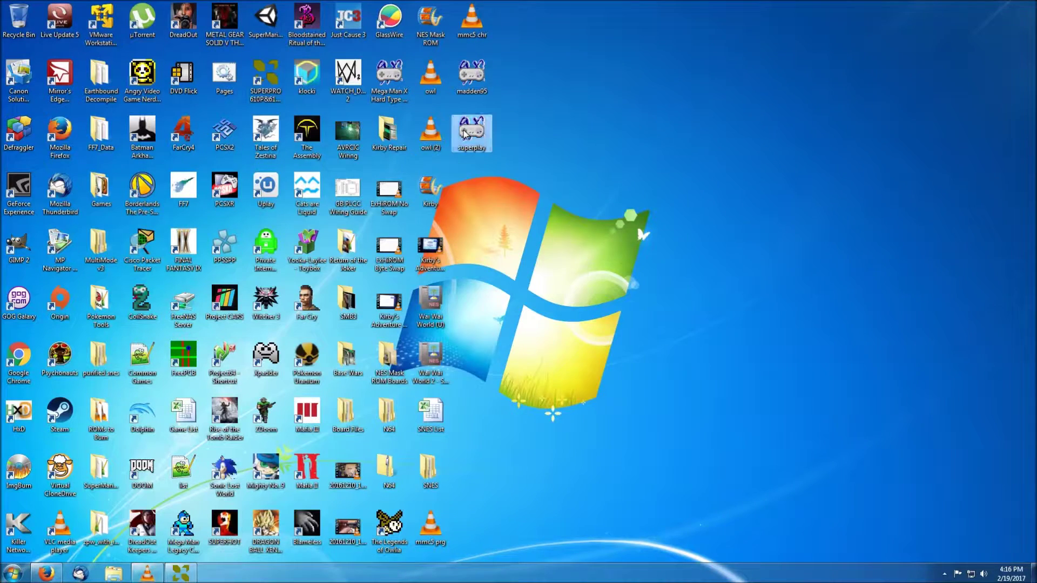
left_click(400, 118)
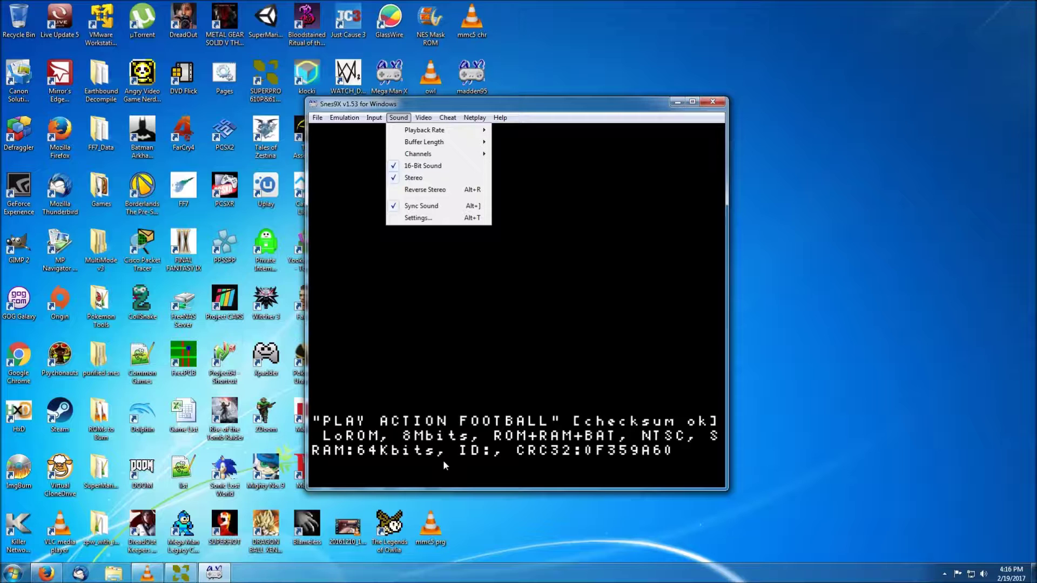
left_click(712, 102)
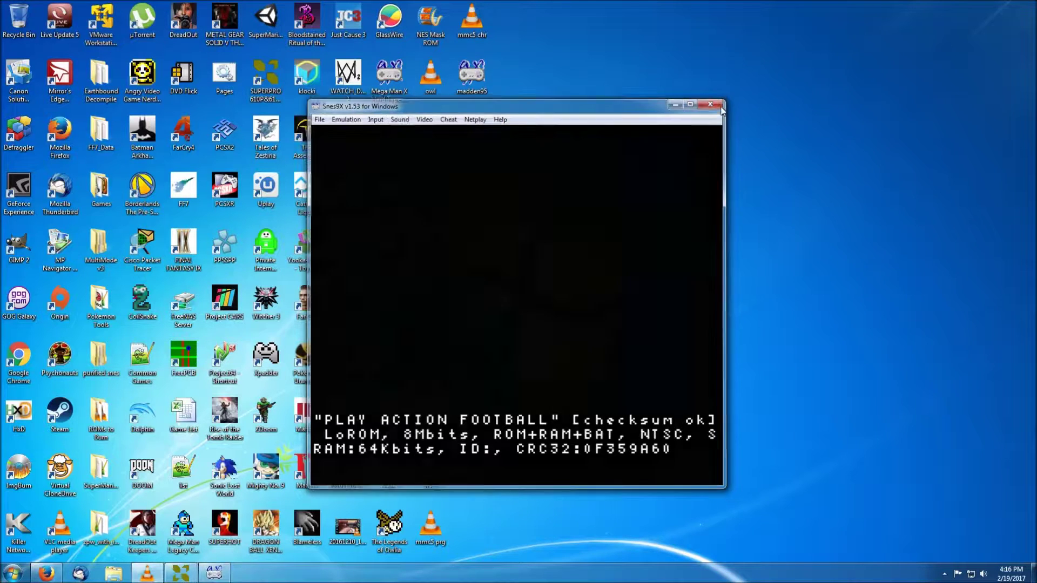